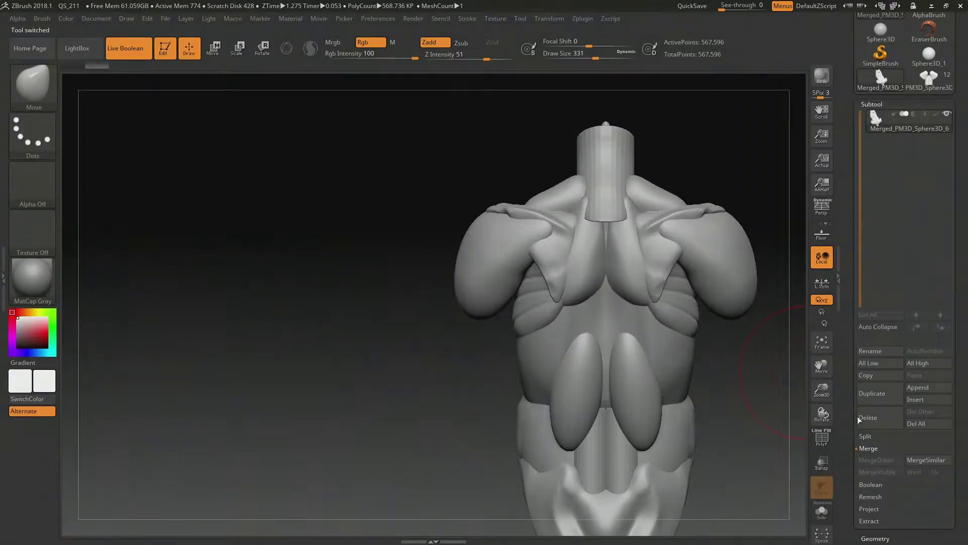
Duplicate the merged torso subtool and DynaMesh the copy at resolution 128.
{"action": "left_click", "coordinate": [869, 104]}
{"action": "scroll", "coordinate": [952, 303], "scroll_direction": "down", "scroll_amount": 3}
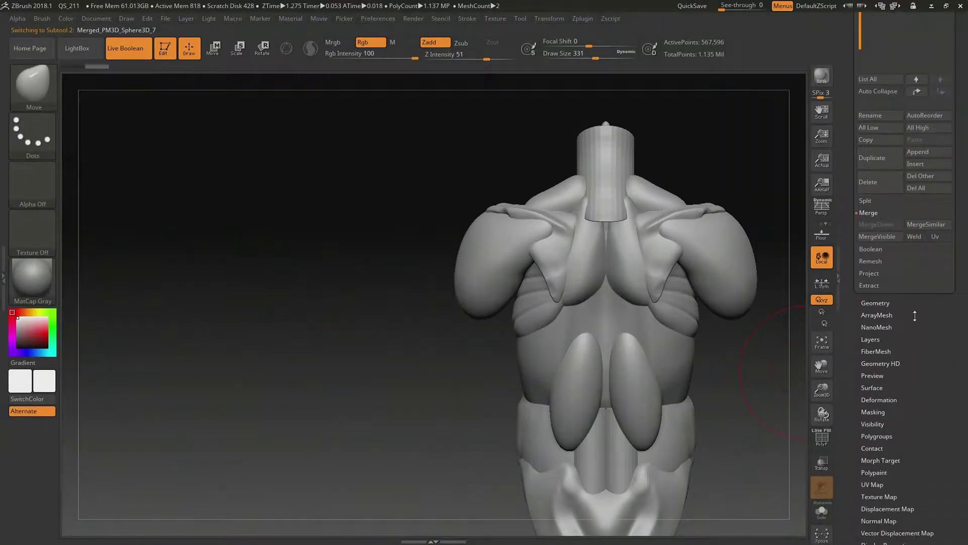
{"action": "left_click", "coordinate": [876, 303]}
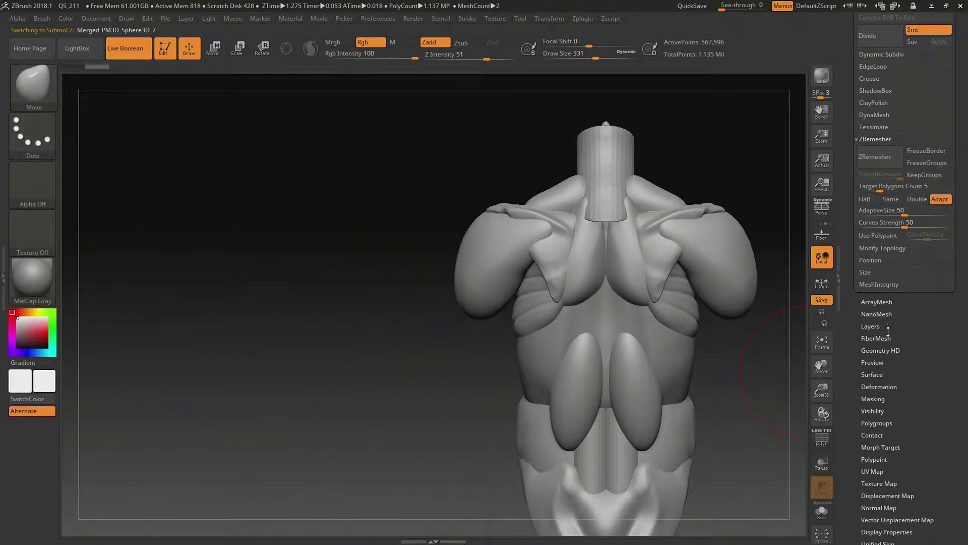
{"action": "scroll", "coordinate": [898, 283], "scroll_direction": "up", "scroll_amount": 2}
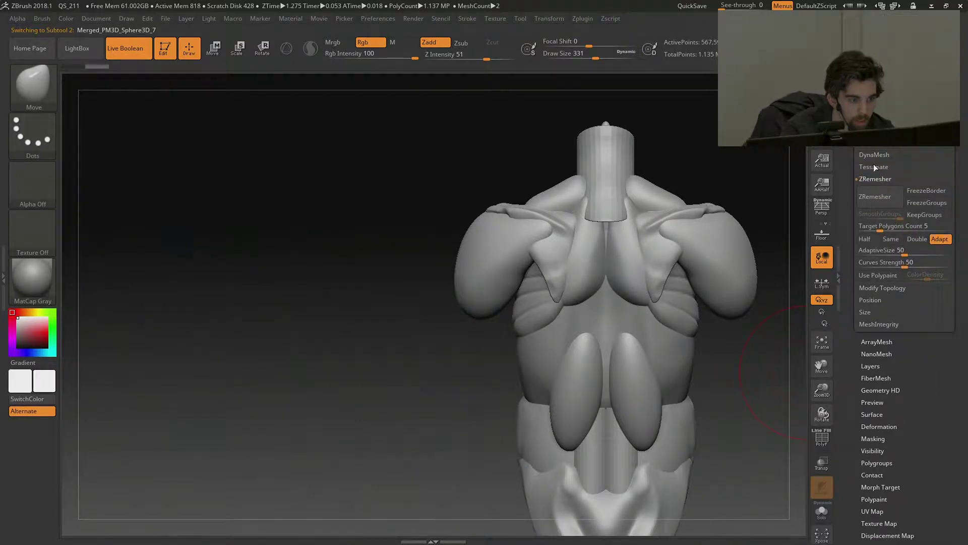
{"action": "left_click", "coordinate": [874, 155]}
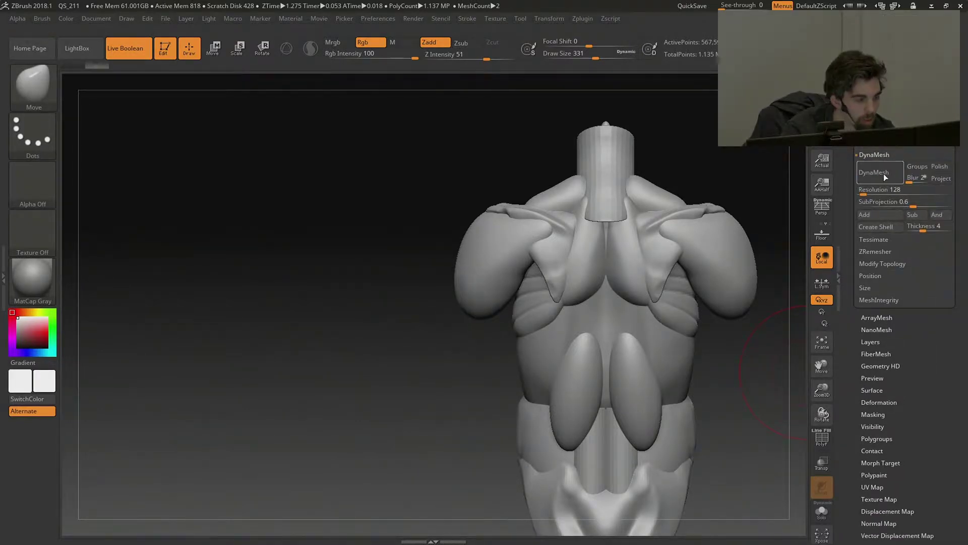
{"action": "left_click", "coordinate": [885, 174]}
ZRemesh the torso copy with a target polygons count of 0.31117 and isolate it in Solo mode.
{"action": "left_click", "coordinate": [877, 250]}
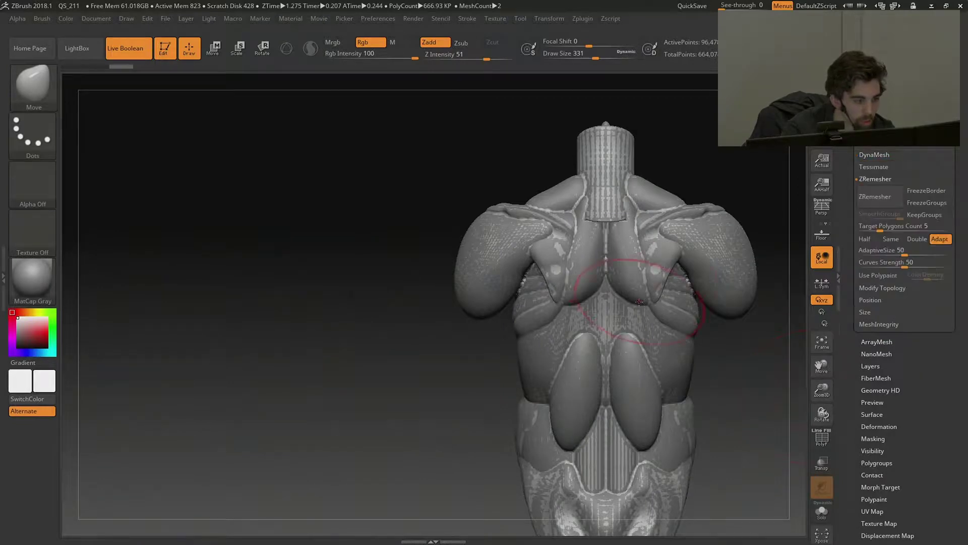
{"action": "left_click", "coordinate": [888, 203]}
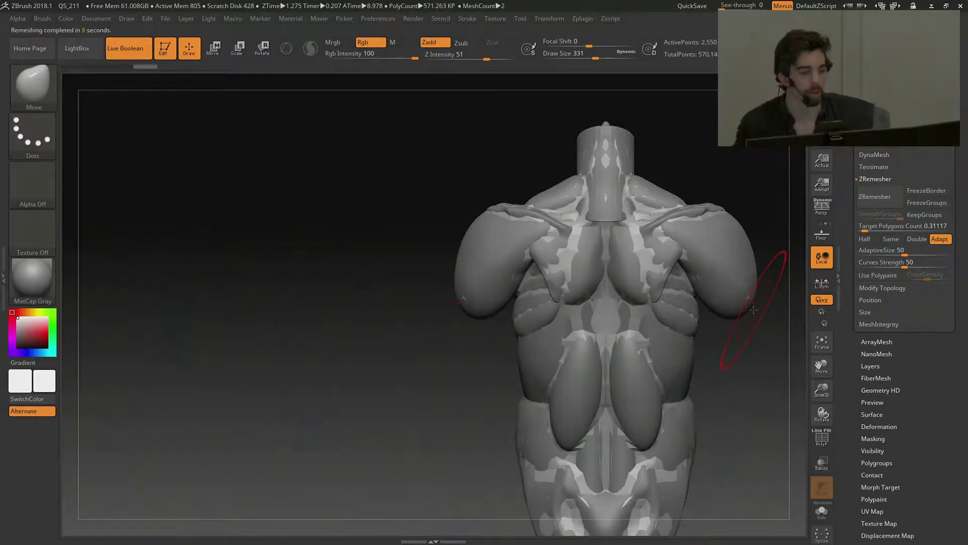
{"action": "left_click", "coordinate": [822, 511]}
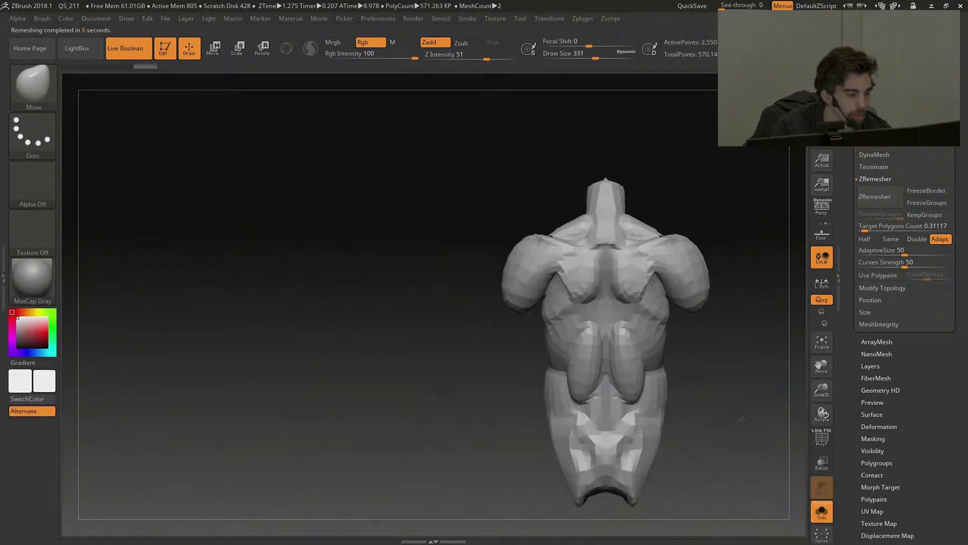
Subdivide the low-poly torso once and ZRemesh it again with a target polygons count of 0.1.
{"action": "key", "text": "shift"}
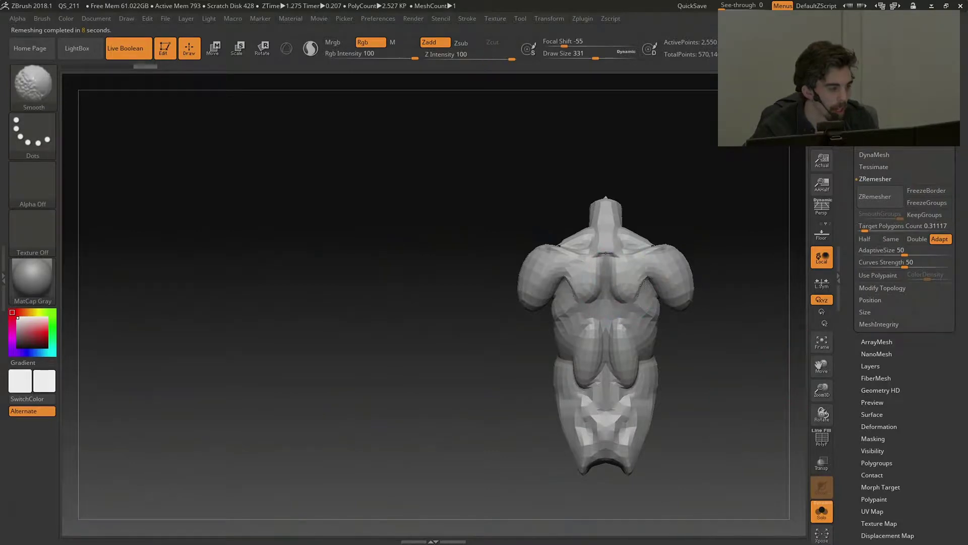
{"action": "left_click_drag", "start_coordinate": [665, 276], "coordinate": [693, 280], "text": "shift"}
{"action": "key", "text": "ctrl+d"}
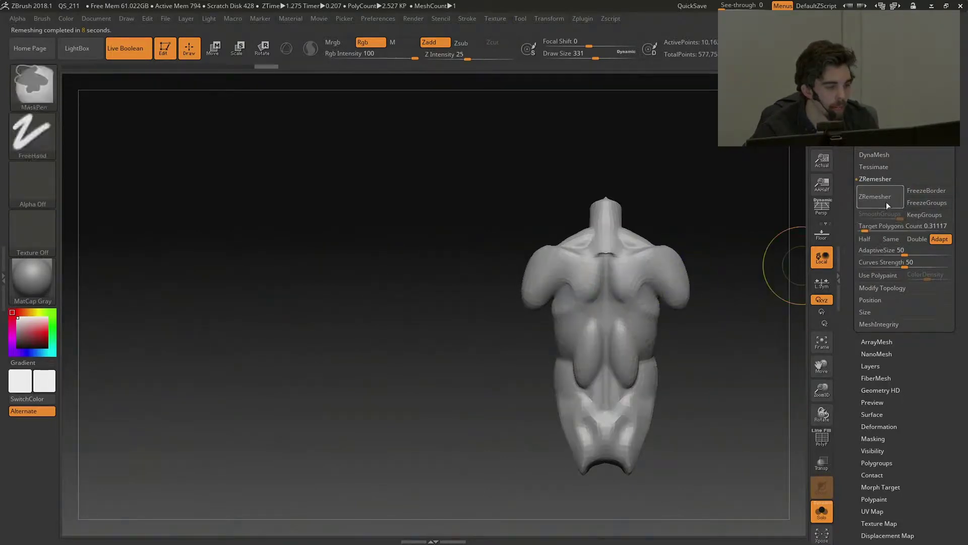
{"action": "left_click_drag", "start_coordinate": [865, 230], "coordinate": [857, 231]}
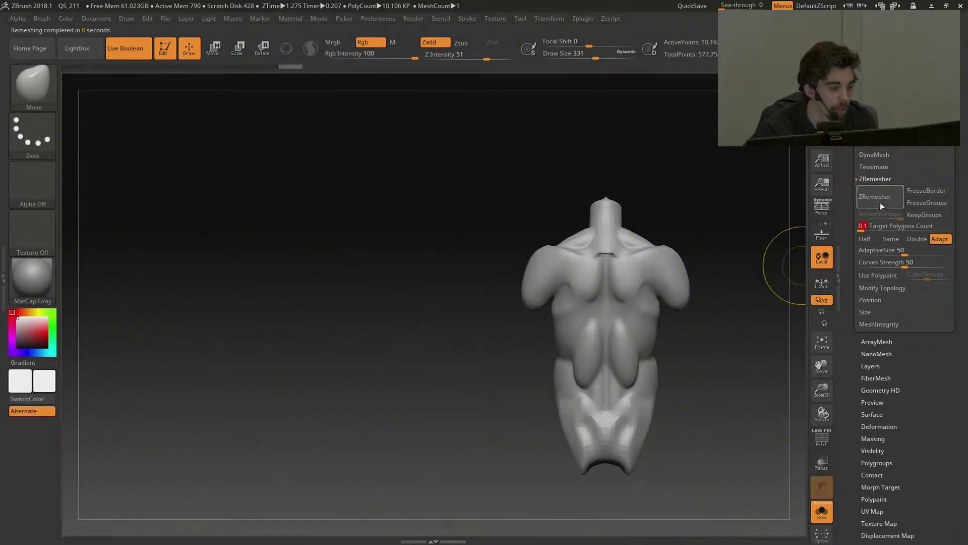
{"action": "left_click", "coordinate": [877, 197]}
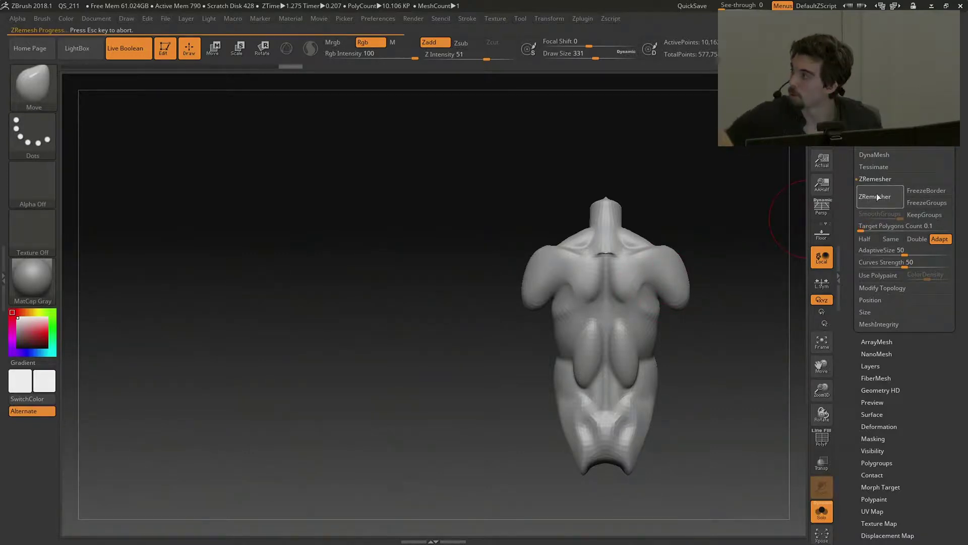
Smooth the remeshed torso around the shoulders and subdivide it once.
{"action": "mouse_move", "coordinate": [601, 237]}
{"action": "left_mouse_down", "text": "shift"}
{"action": "mouse_move", "coordinate": [703, 281]}
{"action": "mouse_move", "coordinate": [678, 285]}
{"action": "mouse_move", "coordinate": [752, 285]}
{"action": "left_mouse_up", "text": "shift"}
{"action": "key", "text": "ctrl+d"}
{"action": "mouse_move", "coordinate": [604, 266]}
{"action": "left_mouse_down", "text": "shift"}
{"action": "mouse_move", "coordinate": [661, 263]}
{"action": "mouse_move", "coordinate": [553, 264]}
{"action": "left_mouse_up", "text": "shift"}
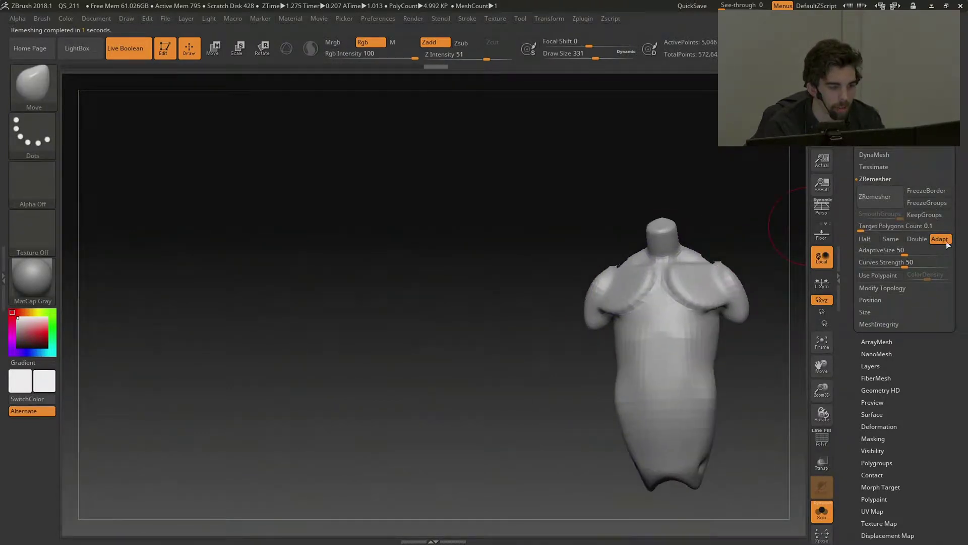
Close the holes in the torso mesh and ZRemesh it with a target polygons count of 0.1.
{"action": "left_click", "coordinate": [894, 288]}
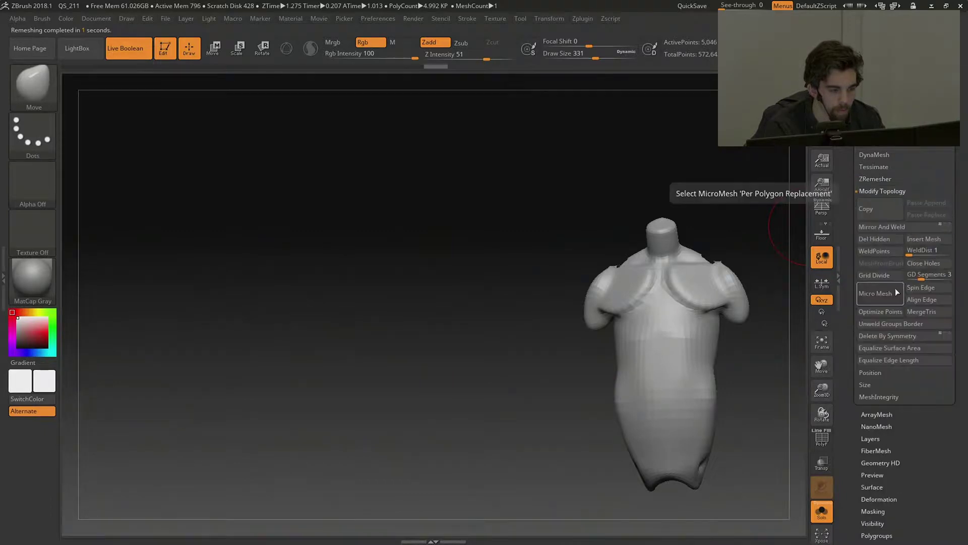
{"action": "left_click", "coordinate": [926, 265]}
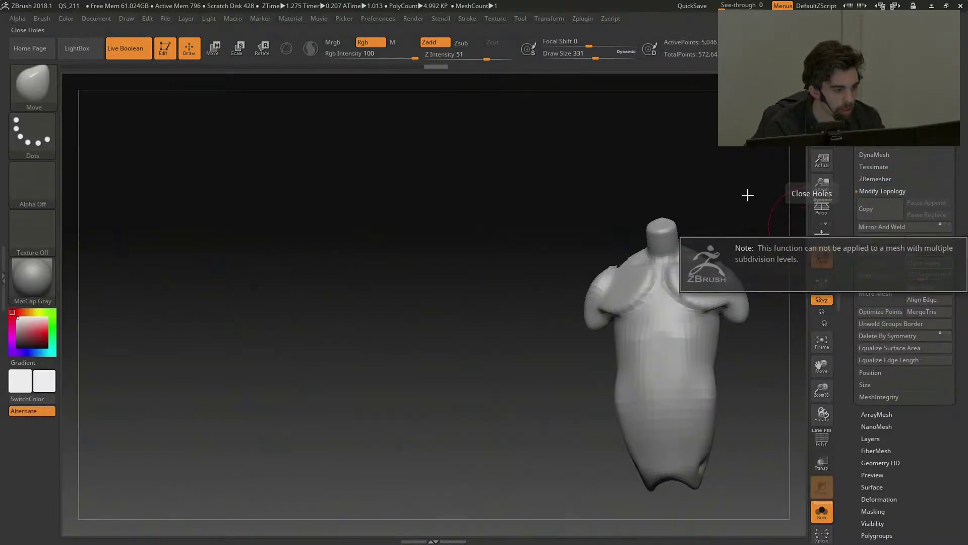
{"action": "left_click", "coordinate": [915, 227]}
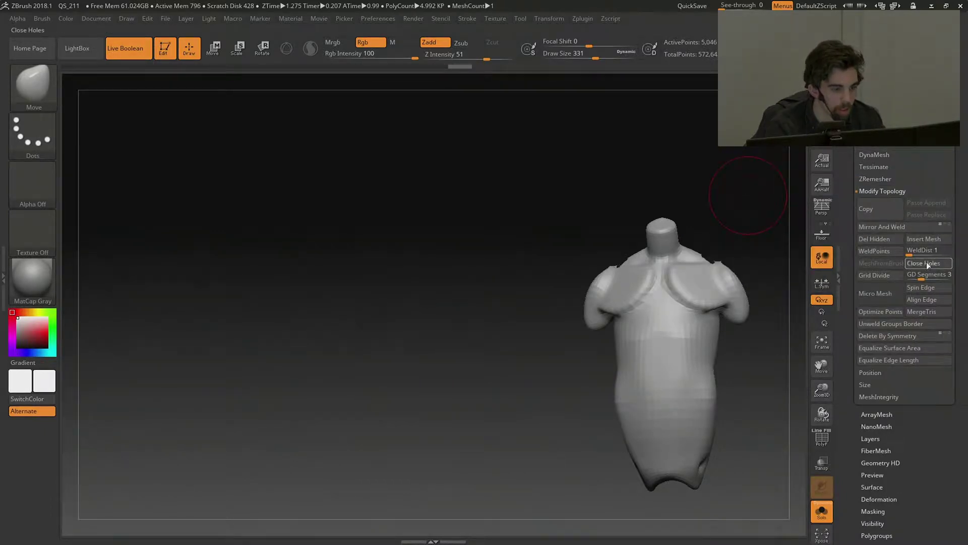
{"action": "left_click", "coordinate": [880, 179]}
{"action": "left_click", "coordinate": [880, 197]}
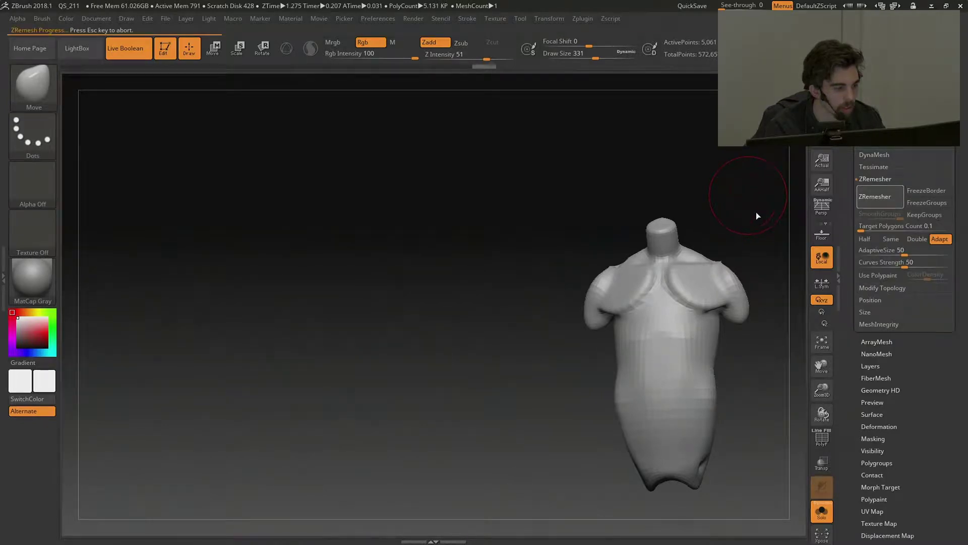
Subdivide the closed torso once and run ProjectAll at distance 0.02 to transfer the original muscle forms.
{"action": "mouse_move", "coordinate": [712, 197]}
{"action": "left_mouse_down", "text": "shift"}
{"action": "mouse_move", "coordinate": [774, 218]}
{"action": "mouse_move", "coordinate": [768, 236]}
{"action": "mouse_move", "coordinate": [809, 228]}
{"action": "left_mouse_up", "text": "shift"}
{"action": "scroll", "coordinate": [963, 182], "scroll_direction": "up", "scroll_amount": 5}
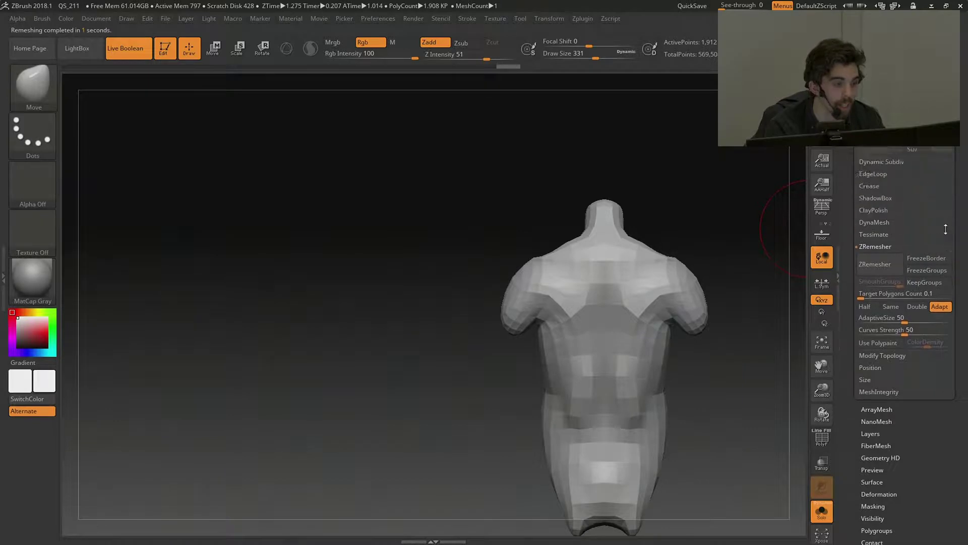
{"action": "key", "text": "ctrl+d"}
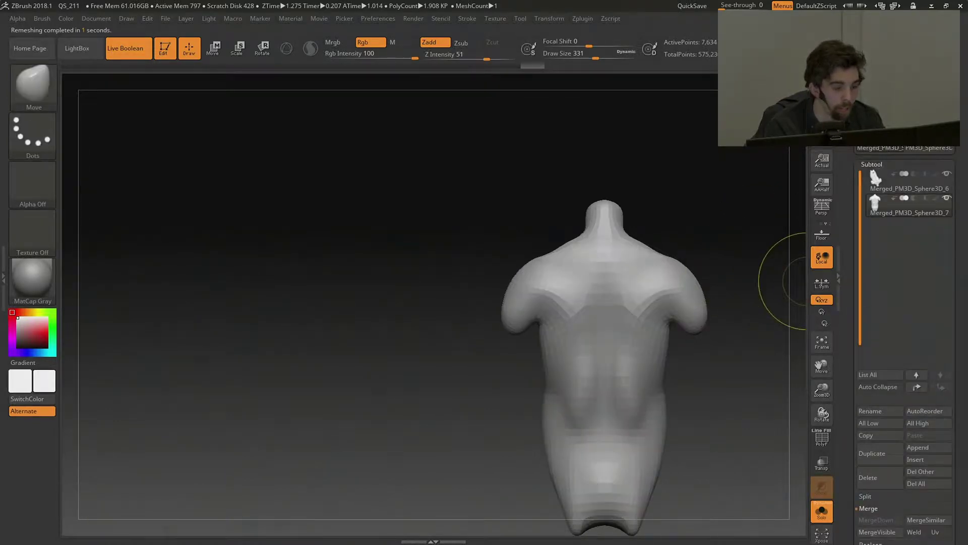
{"action": "scroll", "coordinate": [884, 250], "scroll_direction": "down", "scroll_amount": 3}
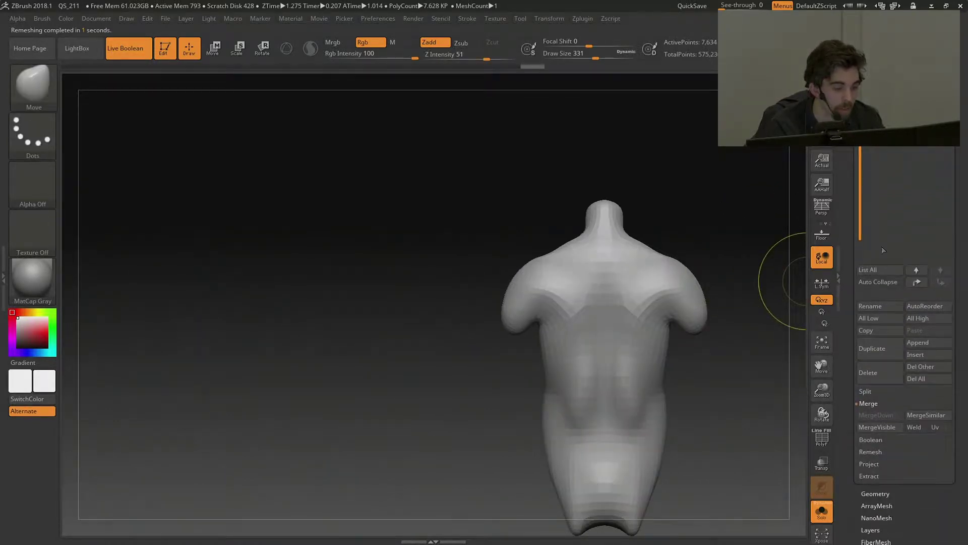
{"action": "left_click", "coordinate": [873, 464]}
{"action": "left_click", "coordinate": [889, 462]}
Smooth the projected torso surface and add two more subdivision levels.
{"action": "mouse_move", "coordinate": [746, 378]}
{"action": "left_mouse_down"}
{"action": "mouse_move", "coordinate": [701, 374]}
{"action": "mouse_move", "coordinate": [721, 302]}
{"action": "mouse_move", "coordinate": [746, 307]}
{"action": "mouse_move", "coordinate": [696, 245]}
{"action": "mouse_move", "coordinate": [691, 253]}
{"action": "mouse_move", "coordinate": [744, 343]}
{"action": "left_mouse_up"}
{"action": "mouse_move", "coordinate": [703, 391]}
{"action": "left_mouse_down", "text": "shift"}
{"action": "mouse_move", "coordinate": [673, 340]}
{"action": "mouse_move", "coordinate": [702, 428]}
{"action": "left_mouse_up", "text": "shift"}
{"action": "mouse_move", "coordinate": [756, 426]}
{"action": "left_mouse_down", "text": "shift"}
{"action": "mouse_move", "coordinate": [769, 429]}
{"action": "mouse_move", "coordinate": [769, 378]}
{"action": "left_mouse_up", "text": "shift"}
{"action": "mouse_move", "coordinate": [703, 383]}
{"action": "left_mouse_down", "text": "shift"}
{"action": "mouse_move", "coordinate": [691, 395]}
{"action": "mouse_move", "coordinate": [706, 369]}
{"action": "left_mouse_up", "text": "shift"}
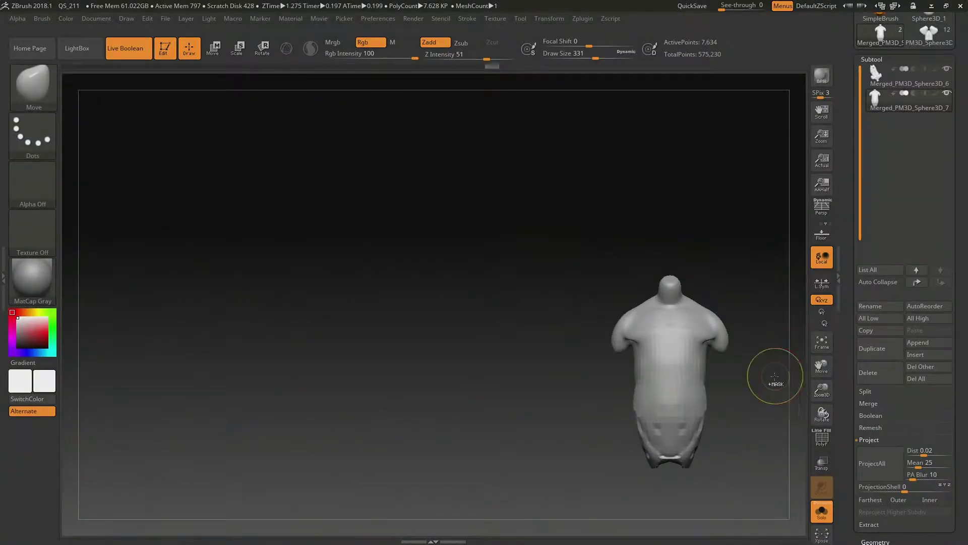
{"action": "mouse_move", "coordinate": [774, 381]}
{"action": "left_mouse_down", "text": "shift"}
{"action": "mouse_move", "coordinate": [671, 378]}
{"action": "mouse_move", "coordinate": [675, 342]}
{"action": "left_mouse_up", "text": "shift"}
{"action": "left_click_drag", "start_coordinate": [724, 371], "coordinate": [707, 228], "text": "alt"}
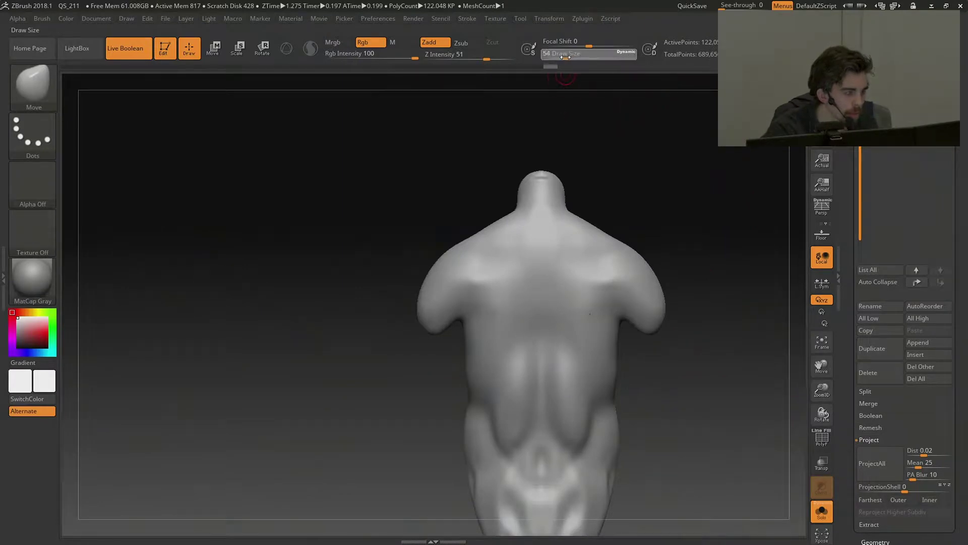
Carve the shoulder blades' upper ridges into the back with the DamStandard brush at draw size 112, using the original subtool as reference.
{"action": "key", "text": "b"}
{"action": "key", "text": "d"}
{"action": "key", "text": "s"}
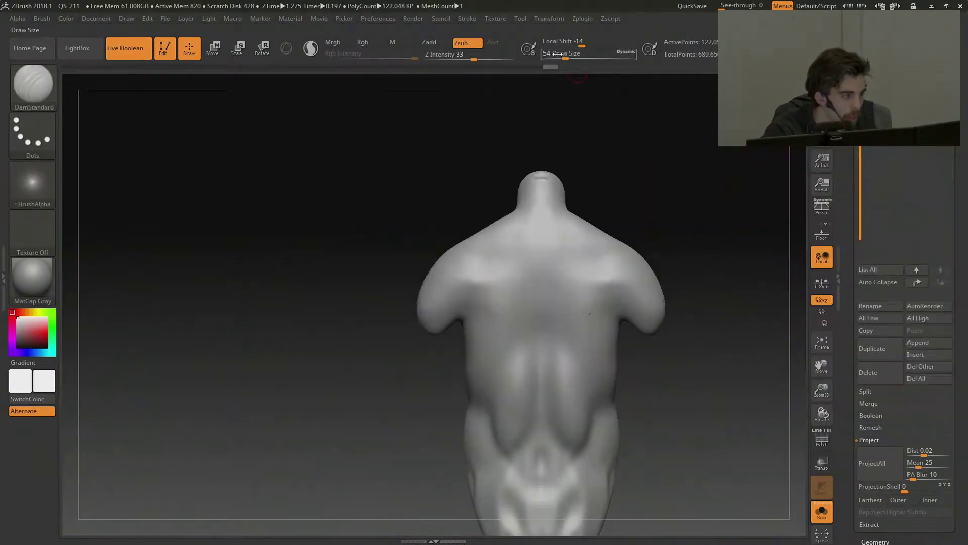
{"action": "mouse_move", "coordinate": [667, 171]}
{"action": "left_mouse_down", "text": "alt"}
{"action": "mouse_move", "coordinate": [685, 151]}
{"action": "mouse_move", "coordinate": [679, 118]}
{"action": "left_mouse_up", "text": "alt"}
{"action": "left_click_drag", "start_coordinate": [570, 55], "coordinate": [574, 54]}
{"action": "mouse_move", "coordinate": [661, 133]}
{"action": "left_mouse_down", "text": "alt"}
{"action": "mouse_move", "coordinate": [689, 121]}
{"action": "mouse_move", "coordinate": [699, 95]}
{"action": "left_mouse_up", "text": "alt"}
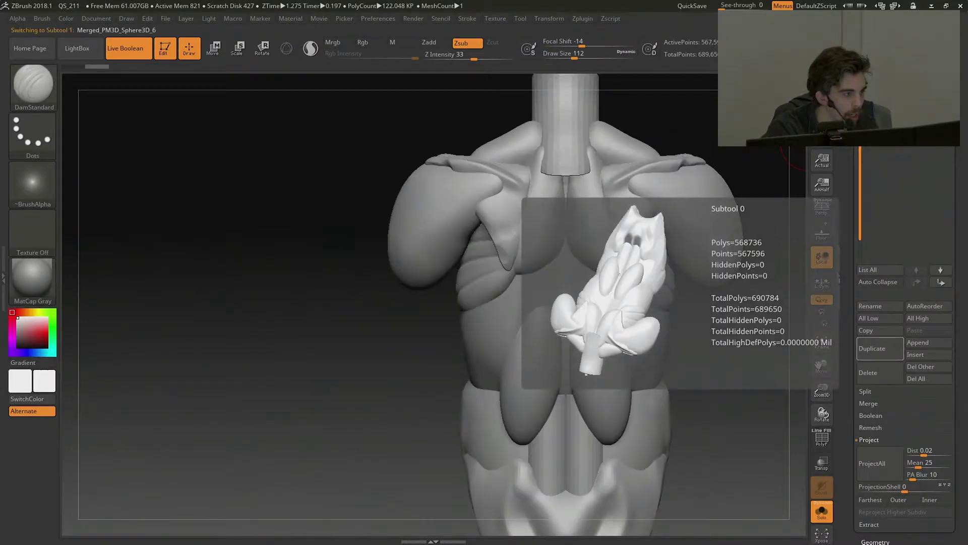
{"action": "left_click", "coordinate": [575, 169], "text": "alt"}
{"action": "left_click_drag", "start_coordinate": [680, 173], "coordinate": [678, 171]}
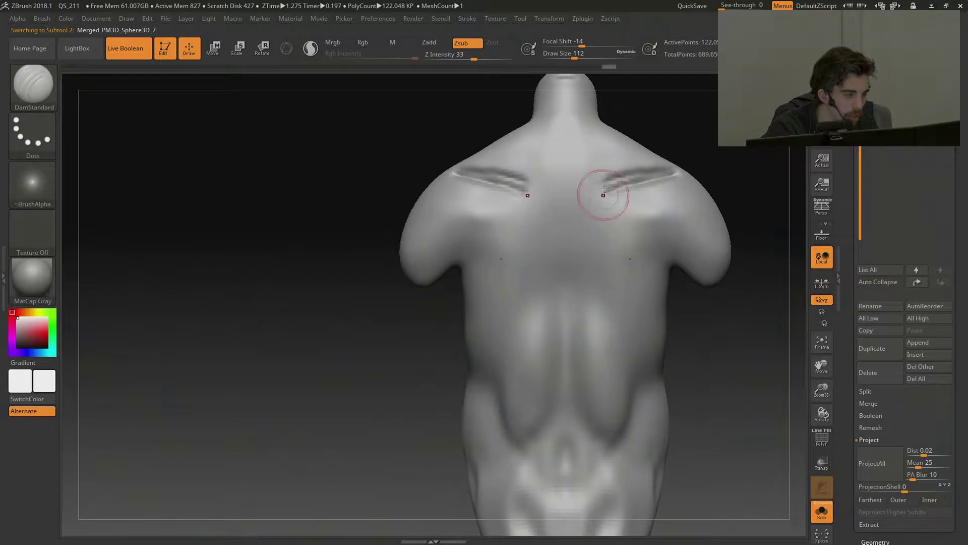
{"action": "key", "text": "ctrl+z"}
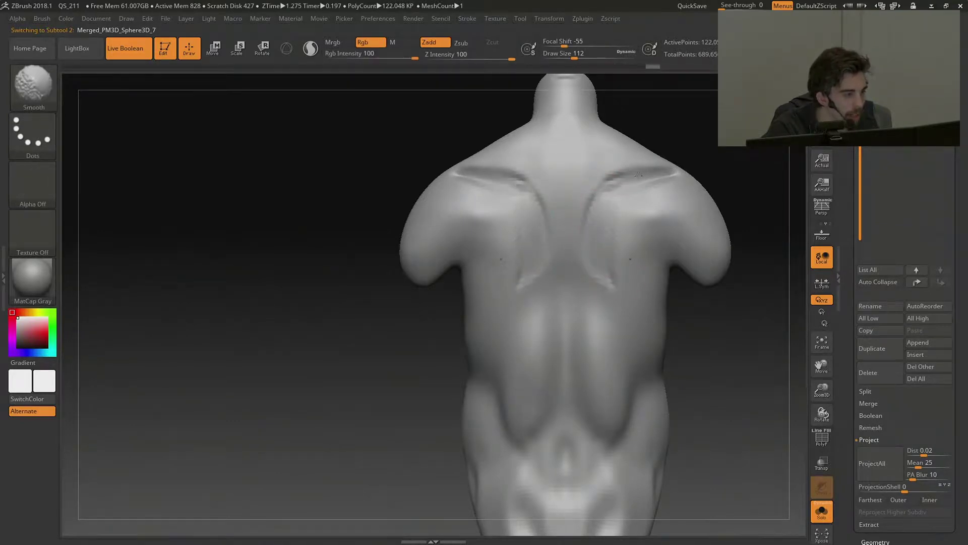
Smooth the carved ridges along the top of the shoulder blades out to the shoulders.
{"action": "left_click_drag", "start_coordinate": [675, 165], "coordinate": [608, 183]}
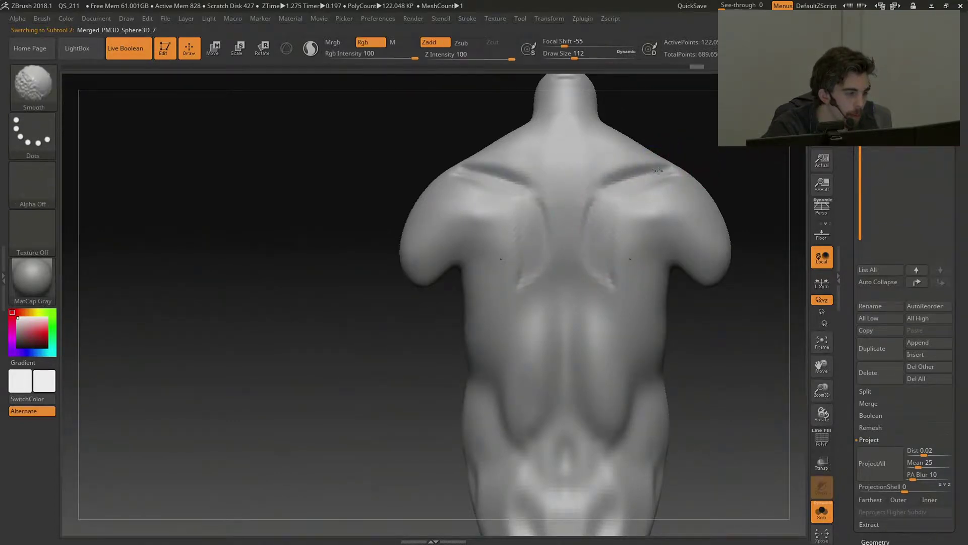
{"action": "left_click_drag", "start_coordinate": [742, 171], "coordinate": [666, 175]}
{"action": "right_click_drag", "start_coordinate": [675, 170], "coordinate": [672, 163], "text": "shift"}
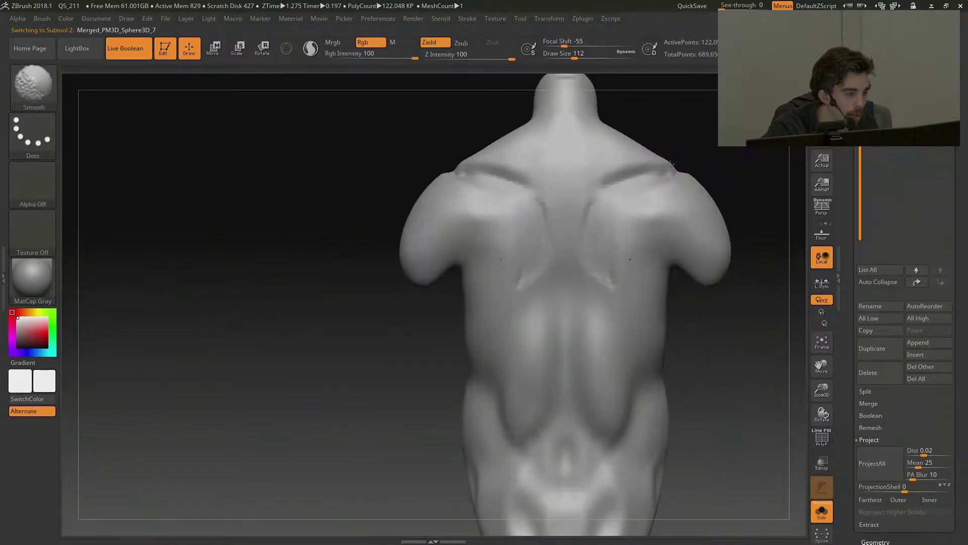
Carve the inner edges of the shoulder blades and extend a crease from their lower tips around the ribs.
{"action": "mouse_move", "coordinate": [600, 236]}
{"action": "left_mouse_down"}
{"action": "mouse_move", "coordinate": [610, 284]}
{"action": "mouse_move", "coordinate": [607, 204]}
{"action": "mouse_move", "coordinate": [609, 285]}
{"action": "left_mouse_up"}
{"action": "left_click_drag", "start_coordinate": [606, 206], "coordinate": [618, 283]}
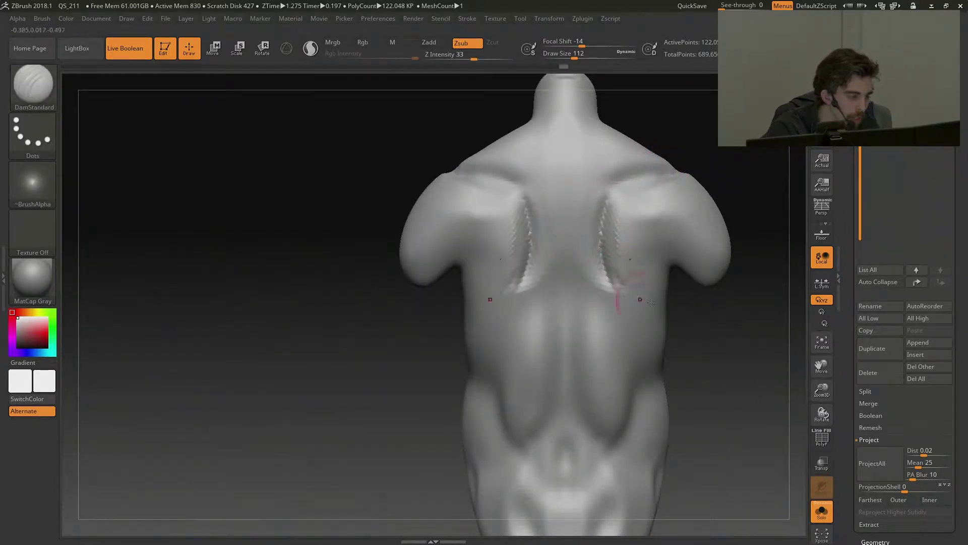
{"action": "right_click_drag", "start_coordinate": [618, 283], "coordinate": [665, 297]}
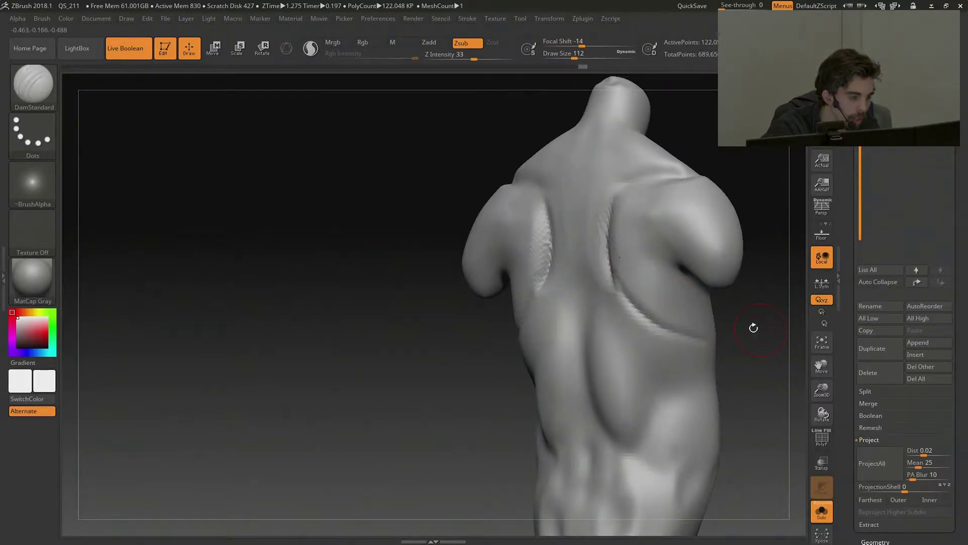
Carve the lower edge of the rib cage diagonally across the front of the torso and soften the line.
{"action": "right_click_drag", "start_coordinate": [761, 330], "coordinate": [640, 325]}
{"action": "right_click_drag", "start_coordinate": [562, 346], "coordinate": [515, 342], "text": "alt"}
{"action": "right_click_drag", "start_coordinate": [736, 268], "coordinate": [789, 269]}
{"action": "left_click_drag", "start_coordinate": [536, 285], "coordinate": [548, 274], "text": "shift"}
{"action": "mouse_move", "coordinate": [638, 322]}
{"action": "right_mouse_down"}
{"action": "mouse_move", "coordinate": [689, 329]}
{"action": "mouse_move", "coordinate": [444, 376]}
{"action": "mouse_move", "coordinate": [526, 361]}
{"action": "mouse_move", "coordinate": [540, 374]}
{"action": "right_mouse_up"}
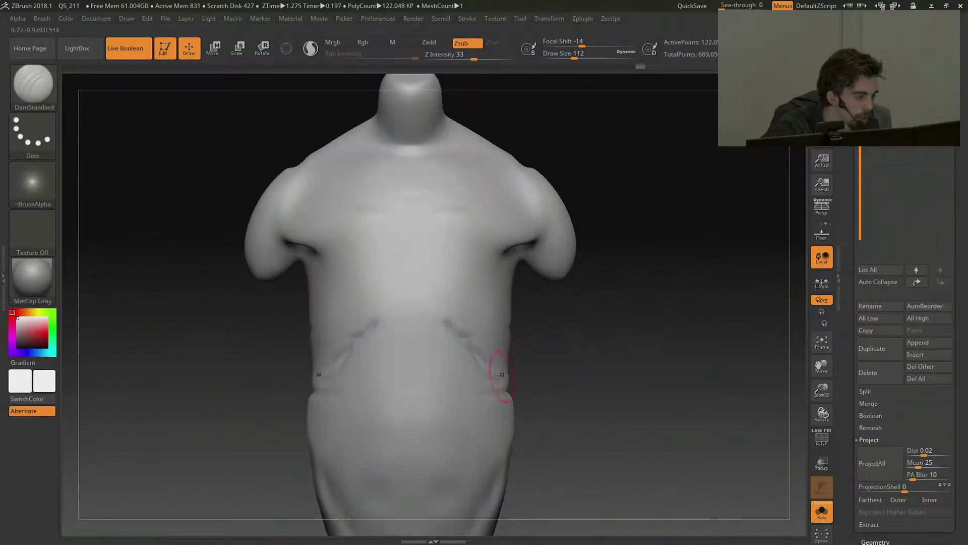
{"action": "mouse_move", "coordinate": [467, 348]}
{"action": "left_mouse_down", "text": "shift"}
{"action": "mouse_move", "coordinate": [462, 318]}
{"action": "mouse_move", "coordinate": [446, 308]}
{"action": "mouse_move", "coordinate": [437, 356]}
{"action": "left_mouse_up", "text": "shift"}
Build up the vertical abdominal muscles with the ClayTubes brush at draw size 167.
{"action": "key", "text": "b"}
{"action": "key", "text": "c"}
{"action": "key", "text": "t"}
{"action": "mouse_move", "coordinate": [431, 346]}
{"action": "left_mouse_down"}
{"action": "mouse_move", "coordinate": [411, 292]}
{"action": "mouse_move", "coordinate": [438, 410]}
{"action": "mouse_move", "coordinate": [445, 290]}
{"action": "mouse_move", "coordinate": [433, 447]}
{"action": "mouse_move", "coordinate": [444, 374]}
{"action": "mouse_move", "coordinate": [440, 428]}
{"action": "left_mouse_up"}
Build up the pectoral muscles on the chest with ClayTubes and smooth their surface.
{"action": "left_click_drag", "start_coordinate": [607, 213], "coordinate": [613, 276], "text": "alt"}
{"action": "mouse_move", "coordinate": [447, 250]}
{"action": "left_mouse_down"}
{"action": "mouse_move", "coordinate": [466, 287]}
{"action": "mouse_move", "coordinate": [446, 274]}
{"action": "mouse_move", "coordinate": [449, 293]}
{"action": "mouse_move", "coordinate": [484, 242]}
{"action": "mouse_move", "coordinate": [465, 277]}
{"action": "mouse_move", "coordinate": [475, 263]}
{"action": "mouse_move", "coordinate": [487, 317]}
{"action": "left_mouse_up"}
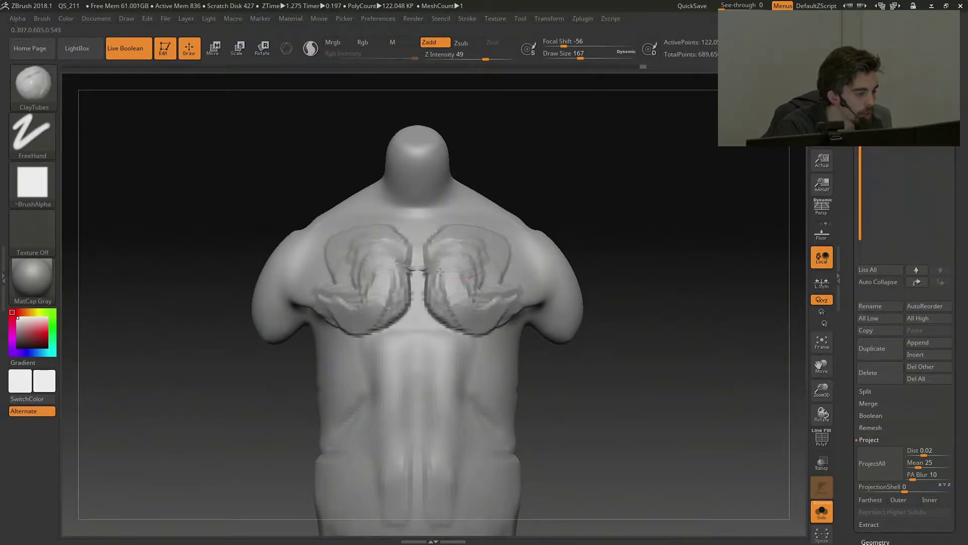
{"action": "left_click_drag", "start_coordinate": [464, 255], "coordinate": [469, 282], "text": "shift"}
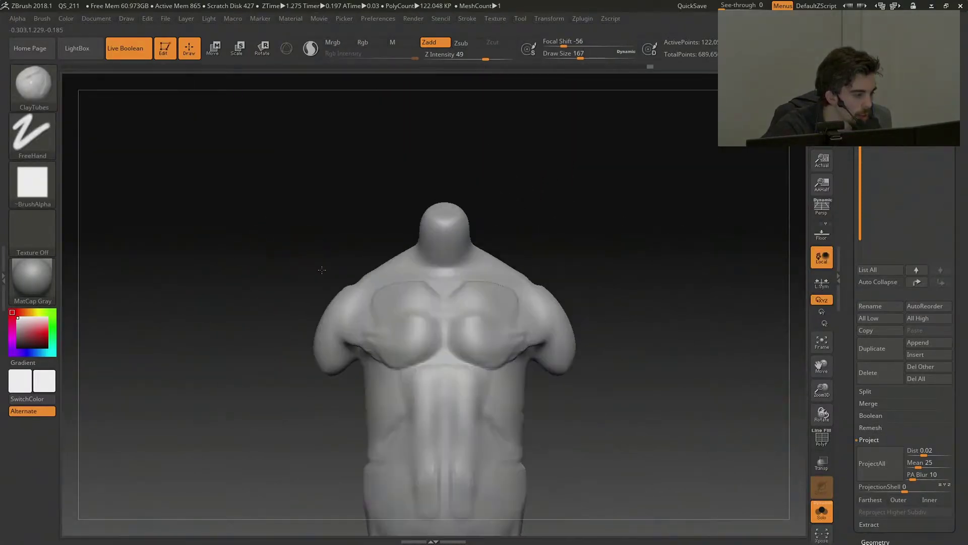
Extend the pectorals outward to the shoulders with ClayTubes strokes and smooth them into the chest.
{"action": "left_click_drag", "start_coordinate": [593, 175], "coordinate": [655, 230], "text": "alt"}
{"action": "left_click_drag", "start_coordinate": [485, 329], "coordinate": [497, 339]}
{"action": "key", "text": "shift"}
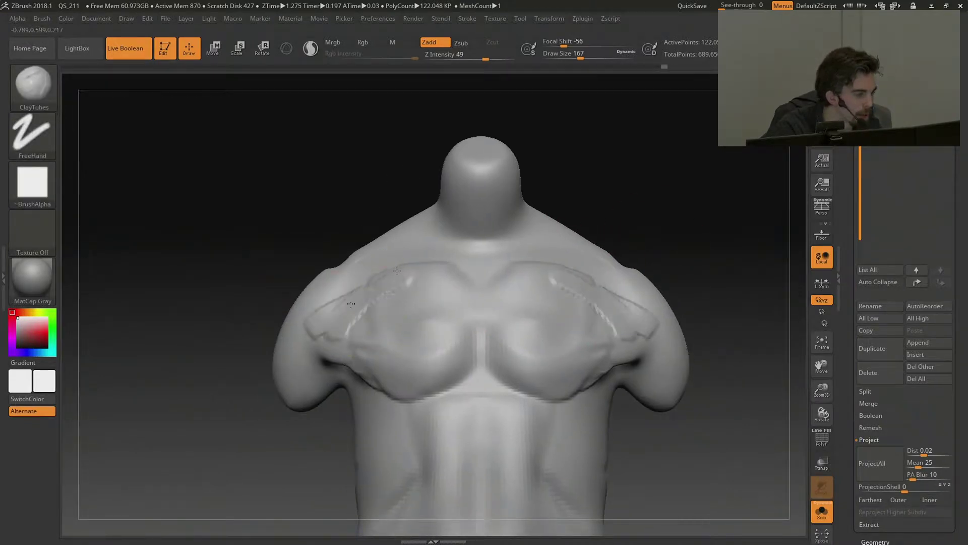
{"action": "left_click_drag", "start_coordinate": [450, 272], "coordinate": [371, 331], "text": "shift"}
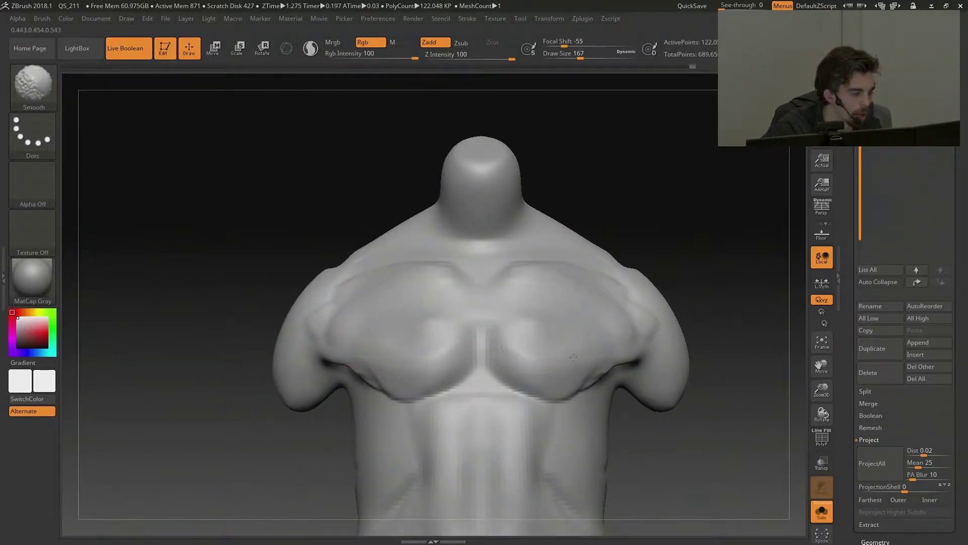
{"action": "mouse_move", "coordinate": [721, 288]}
{"action": "left_mouse_down"}
{"action": "mouse_move", "coordinate": [612, 318]}
{"action": "mouse_move", "coordinate": [508, 320]}
{"action": "left_mouse_up"}
{"action": "key", "text": "shift"}
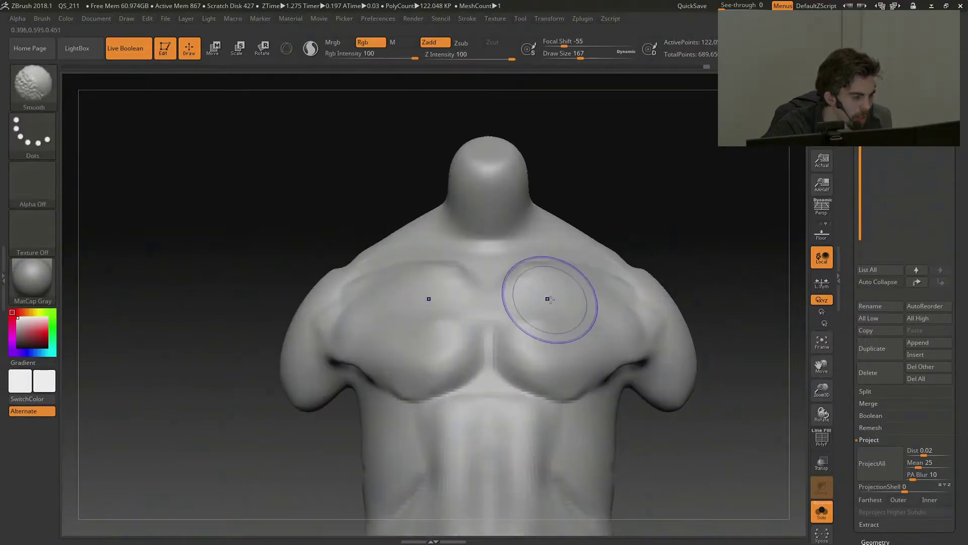
Smooth the outer pectoral surface and pull its lower outer edge inward with the Move brush.
{"action": "mouse_move", "coordinate": [552, 292]}
{"action": "left_mouse_down", "text": "shift"}
{"action": "mouse_move", "coordinate": [557, 298]}
{"action": "mouse_move", "coordinate": [530, 314]}
{"action": "mouse_move", "coordinate": [590, 310]}
{"action": "left_mouse_up", "text": "shift"}
{"action": "left_click_drag", "start_coordinate": [726, 323], "coordinate": [660, 325]}
{"action": "key", "text": "b"}
{"action": "key", "text": "m"}
{"action": "key", "text": "v"}
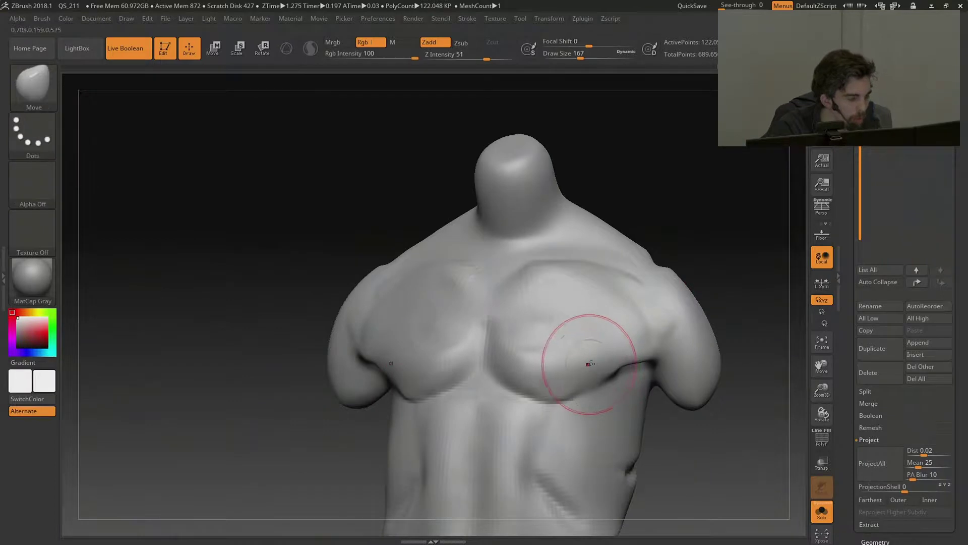
{"action": "mouse_move", "coordinate": [610, 363]}
{"action": "left_mouse_down"}
{"action": "mouse_move", "coordinate": [633, 360]}
{"action": "mouse_move", "coordinate": [570, 367]}
{"action": "left_mouse_up"}
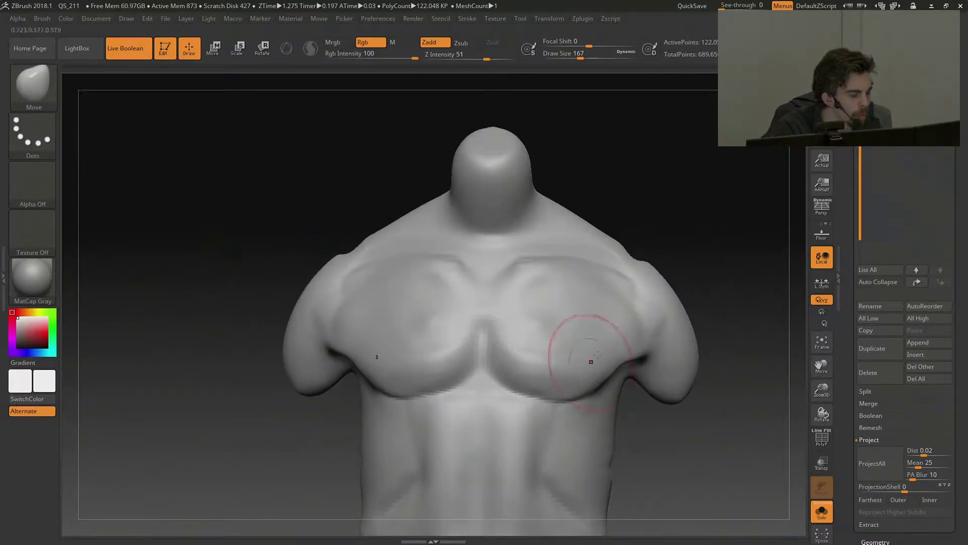
Add ClayTubes volume over the sternum and at the base of the neck, and smooth the side of the neck.
{"action": "key", "text": "b"}
{"action": "key", "text": "c"}
{"action": "key", "text": "t"}
{"action": "left_click_drag", "start_coordinate": [483, 303], "coordinate": [482, 329]}
{"action": "left_click_drag", "start_coordinate": [607, 172], "coordinate": [558, 174]}
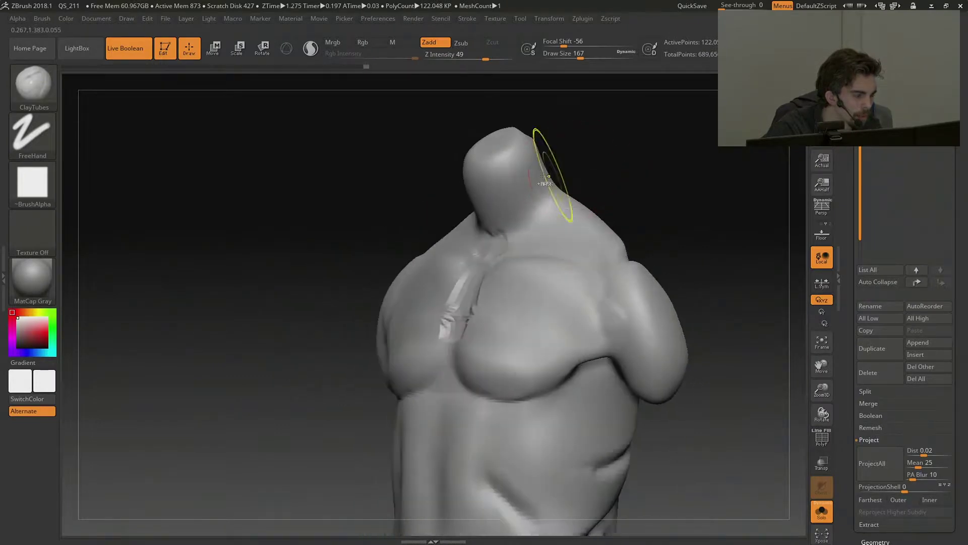
{"action": "mouse_move", "coordinate": [511, 234]}
{"action": "left_mouse_down"}
{"action": "mouse_move", "coordinate": [529, 162]}
{"action": "mouse_move", "coordinate": [506, 252]}
{"action": "mouse_move", "coordinate": [535, 217]}
{"action": "mouse_move", "coordinate": [527, 237]}
{"action": "left_mouse_up"}
{"action": "left_click_drag", "start_coordinate": [650, 154], "coordinate": [580, 151]}
{"action": "left_click_drag", "start_coordinate": [565, 166], "coordinate": [560, 190], "text": "shift"}
Pull the upper front of the neck forward in side view with the Move brush.
{"action": "key", "text": "b"}
{"action": "key", "text": "m"}
{"action": "key", "text": "v"}
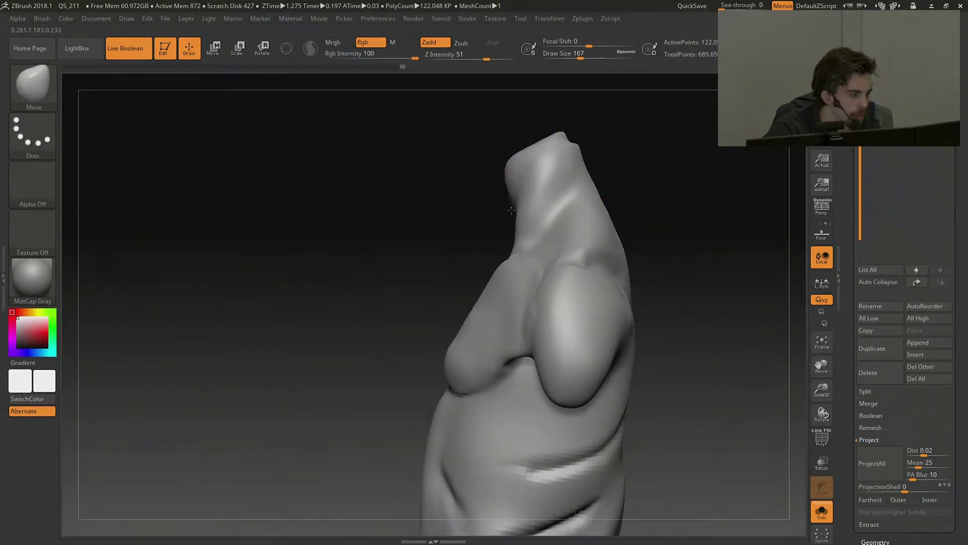
{"action": "left_click_drag", "start_coordinate": [504, 177], "coordinate": [493, 179]}
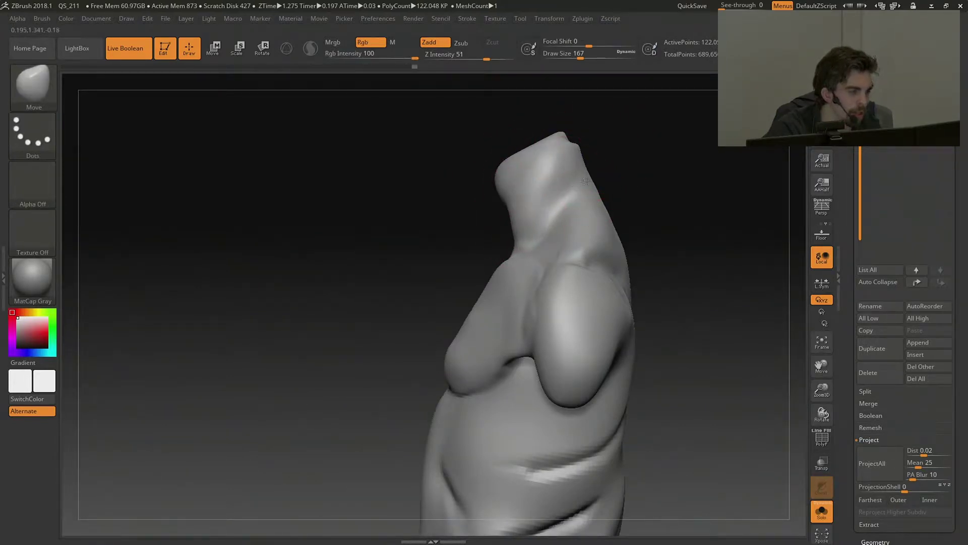
{"action": "left_click_drag", "start_coordinate": [400, 315], "coordinate": [474, 333]}
Build up the armpit area between chest and shoulder with ClayTubes and smooth the top of the shoulder.
{"action": "key", "text": "b"}
{"action": "key", "text": "c"}
{"action": "key", "text": "t"}
{"action": "mouse_move", "coordinate": [538, 346]}
{"action": "left_mouse_down"}
{"action": "mouse_move", "coordinate": [562, 352]}
{"action": "mouse_move", "coordinate": [538, 328]}
{"action": "left_mouse_up"}
{"action": "mouse_move", "coordinate": [696, 247]}
{"action": "left_mouse_down", "text": "alt"}
{"action": "mouse_move", "coordinate": [640, 222]}
{"action": "mouse_move", "coordinate": [689, 216]}
{"action": "mouse_move", "coordinate": [693, 252]}
{"action": "left_mouse_up", "text": "alt"}
{"action": "left_click_drag", "start_coordinate": [542, 262], "coordinate": [575, 243], "text": "shift"}
Paint a mask over the front of the pectoral in side view.
{"action": "mouse_move", "coordinate": [698, 262]}
{"action": "left_mouse_down", "text": "alt"}
{"action": "mouse_move", "coordinate": [709, 203]}
{"action": "mouse_move", "coordinate": [731, 246]}
{"action": "mouse_move", "coordinate": [704, 242]}
{"action": "left_mouse_up", "text": "alt"}
{"action": "mouse_move", "coordinate": [731, 240]}
{"action": "left_mouse_down", "text": "alt"}
{"action": "mouse_move", "coordinate": [738, 275]}
{"action": "mouse_move", "coordinate": [759, 296]}
{"action": "mouse_move", "coordinate": [695, 289]}
{"action": "left_mouse_up", "text": "alt"}
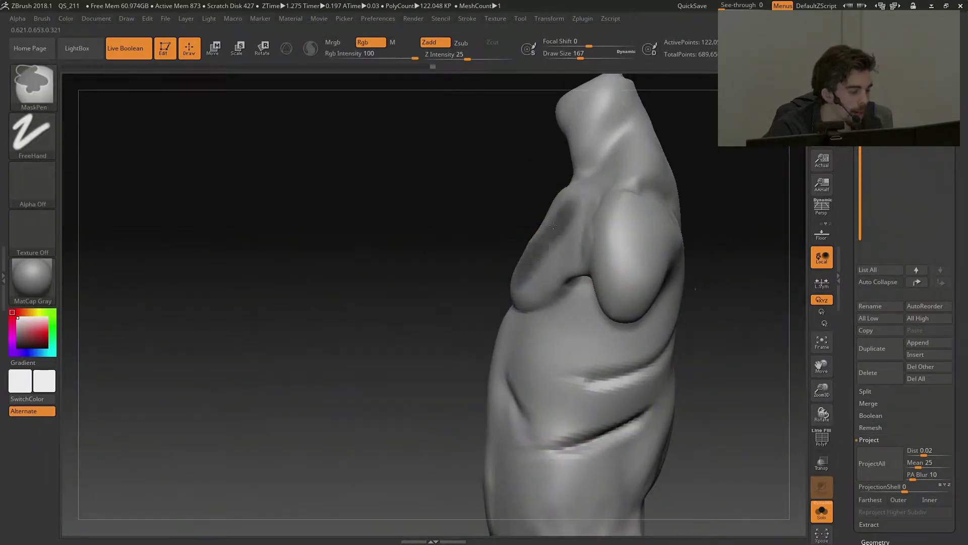
{"action": "left_click_drag", "start_coordinate": [521, 295], "coordinate": [530, 299], "text": "ctrl"}
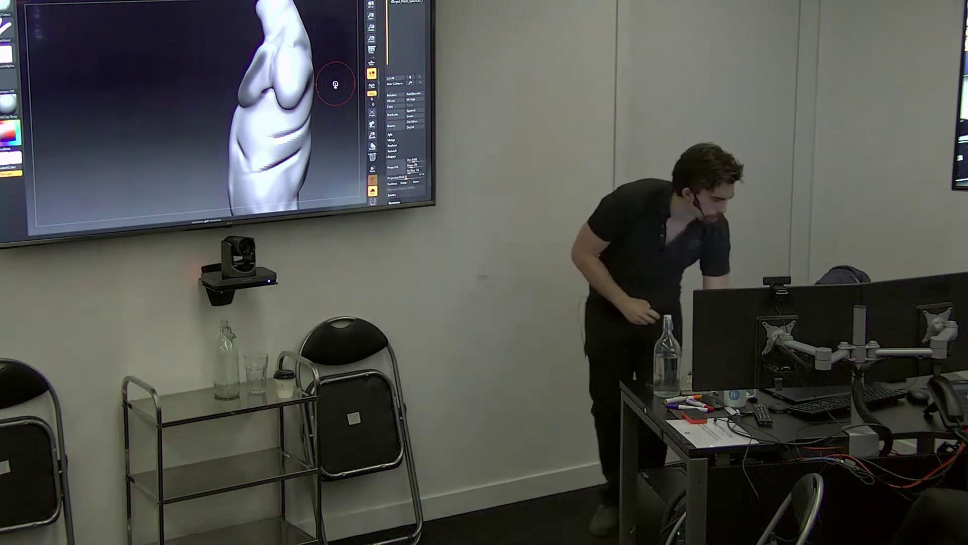
Carve vertical grooves along the midline and both sides of the lower back with DamStandard at draw size 65 and soften them.
{"action": "left_click_drag", "start_coordinate": [335, 85], "coordinate": [275, 86]}
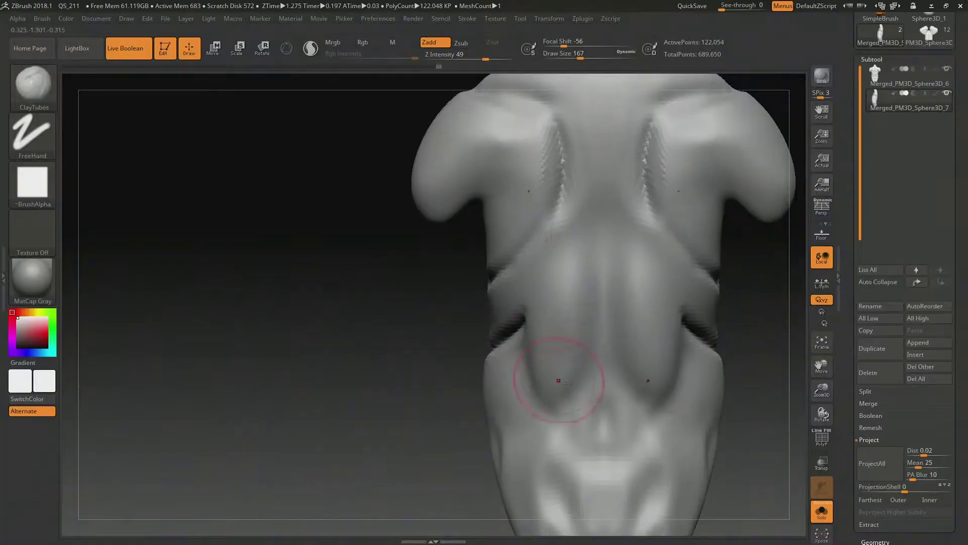
{"action": "left_click_drag", "start_coordinate": [580, 54], "coordinate": [562, 62]}
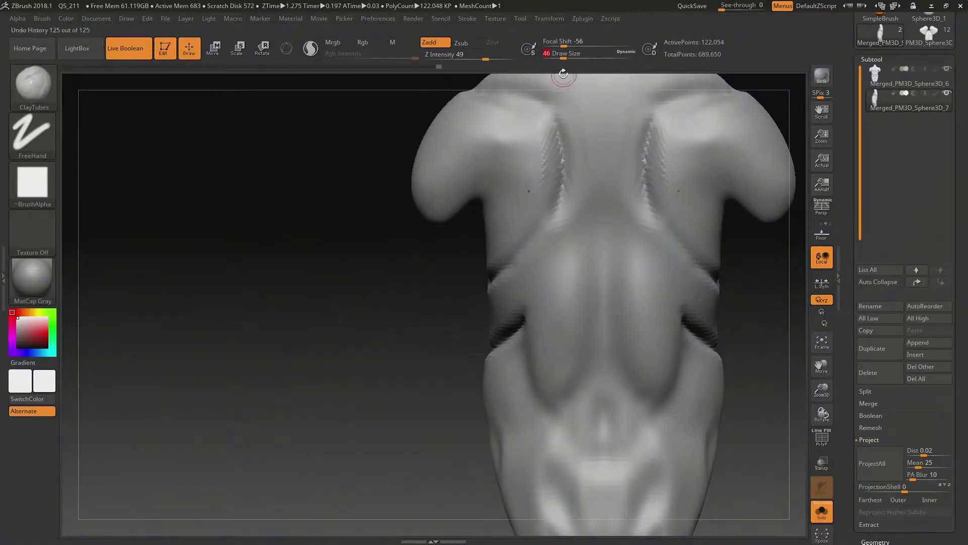
{"action": "key", "text": "b"}
{"action": "key", "text": "d"}
{"action": "key", "text": "s"}
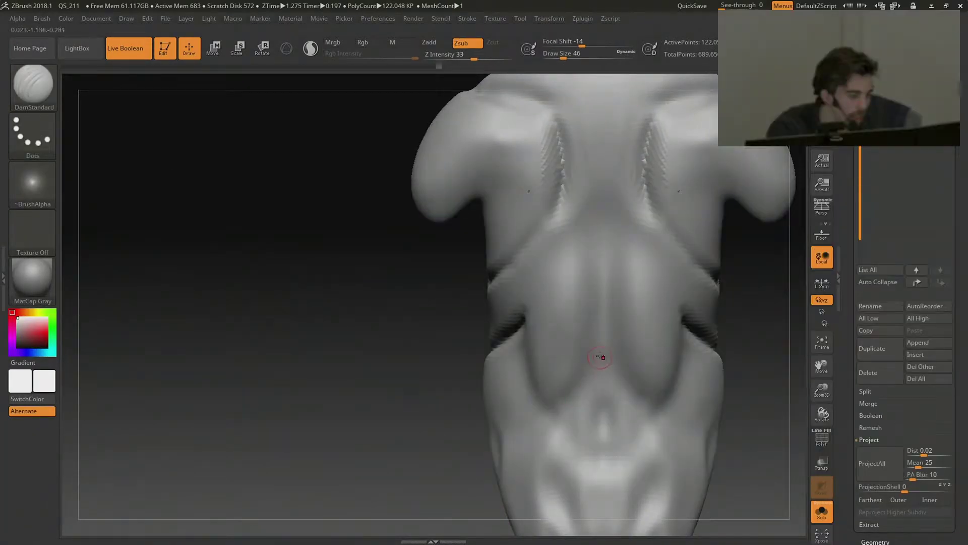
{"action": "left_click_drag", "start_coordinate": [563, 57], "coordinate": [567, 57]}
{"action": "mouse_move", "coordinate": [604, 418]}
{"action": "left_mouse_down"}
{"action": "mouse_move", "coordinate": [602, 359]}
{"action": "mouse_move", "coordinate": [603, 449]}
{"action": "left_mouse_up"}
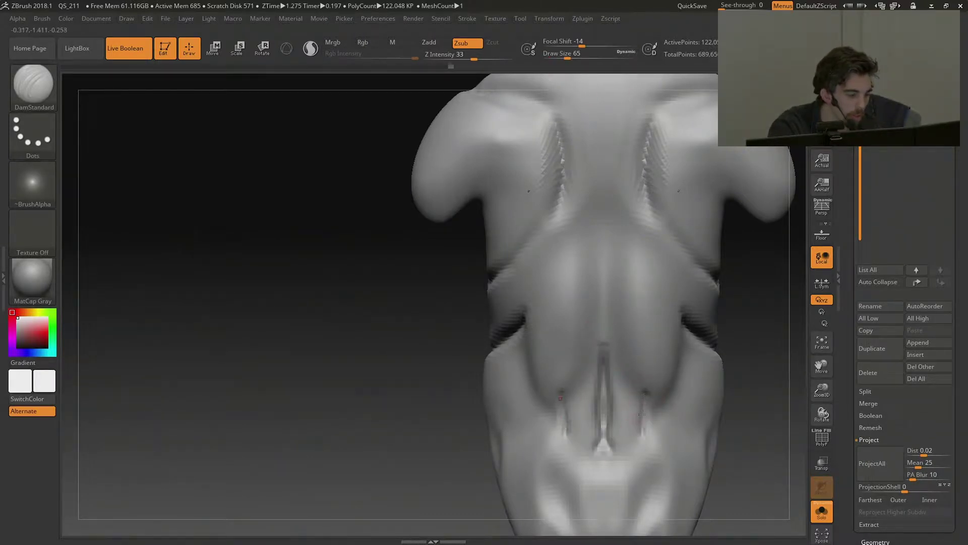
{"action": "left_click_drag", "start_coordinate": [647, 393], "coordinate": [639, 426]}
{"action": "key", "text": "shift"}
Carve vertical grooves into the back of the neck with DamStandard, then refine its upper end with Move and smoothing.
{"action": "mouse_move", "coordinate": [745, 435]}
{"action": "left_mouse_down", "text": "alt"}
{"action": "mouse_move", "coordinate": [752, 376]}
{"action": "mouse_move", "coordinate": [750, 424]}
{"action": "left_mouse_up", "text": "alt"}
{"action": "left_click_drag", "start_coordinate": [662, 77], "coordinate": [662, 178], "text": "alt"}
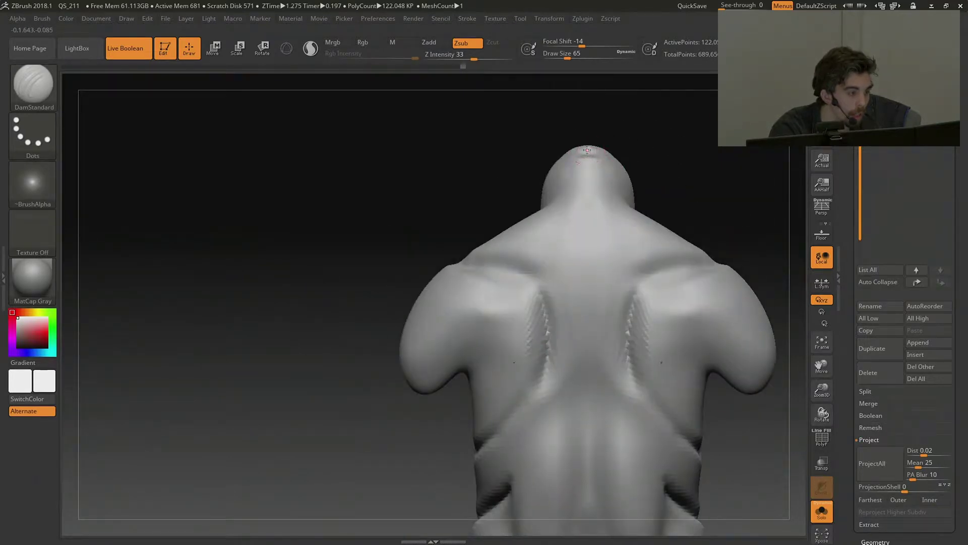
{"action": "right_click_drag", "start_coordinate": [590, 156], "coordinate": [631, 172]}
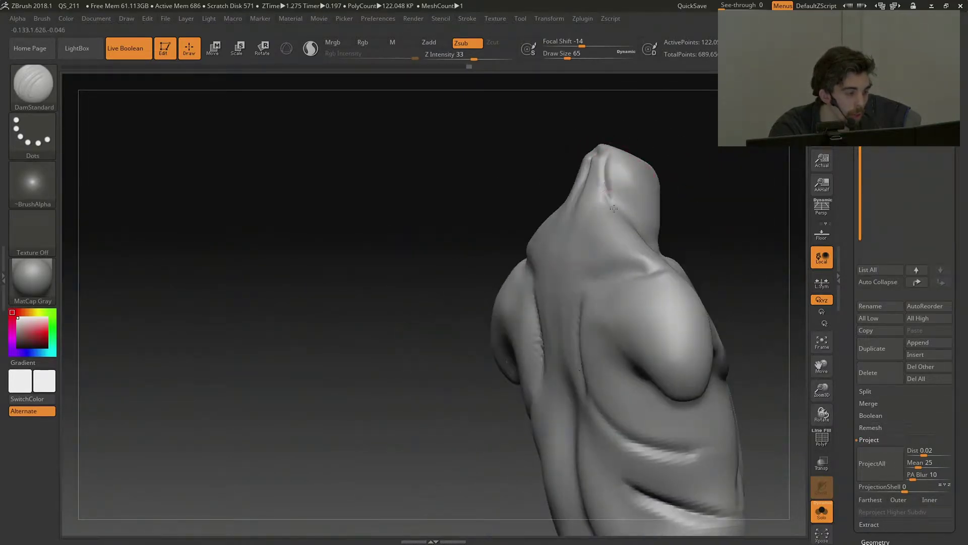
{"action": "right_click_drag", "start_coordinate": [700, 180], "coordinate": [595, 161], "text": "shift"}
{"action": "mouse_move", "coordinate": [597, 164]}
{"action": "left_mouse_down", "text": "shift"}
{"action": "mouse_move", "coordinate": [589, 198]}
{"action": "mouse_move", "coordinate": [606, 203]}
{"action": "left_mouse_up", "text": "shift"}
{"action": "key", "text": "b"}
{"action": "key", "text": "m"}
{"action": "key", "text": "v"}
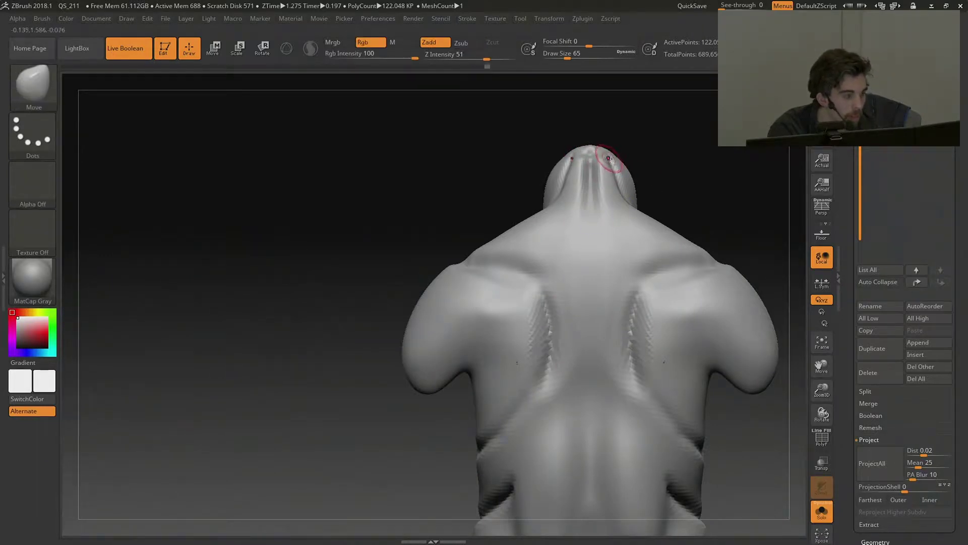
{"action": "key", "text": "shift"}
Subdivide the torso mesh one more level.
{"action": "right_click_drag", "start_coordinate": [618, 243], "coordinate": [617, 265], "text": "ctrl"}
{"action": "key", "text": "ctrl"}
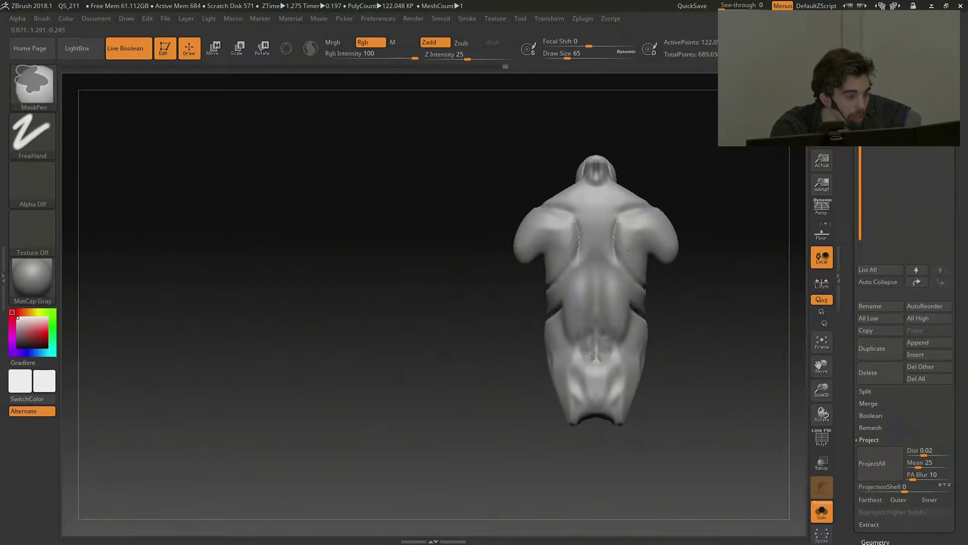
{"action": "key", "text": "ctrl+d"}
Carve a horizontal line across the lower back above the sacrum with DamStandard and smooth it out.
{"action": "right_click_drag", "start_coordinate": [725, 324], "coordinate": [756, 348], "text": "alt"}
{"action": "key", "text": "ctrl"}
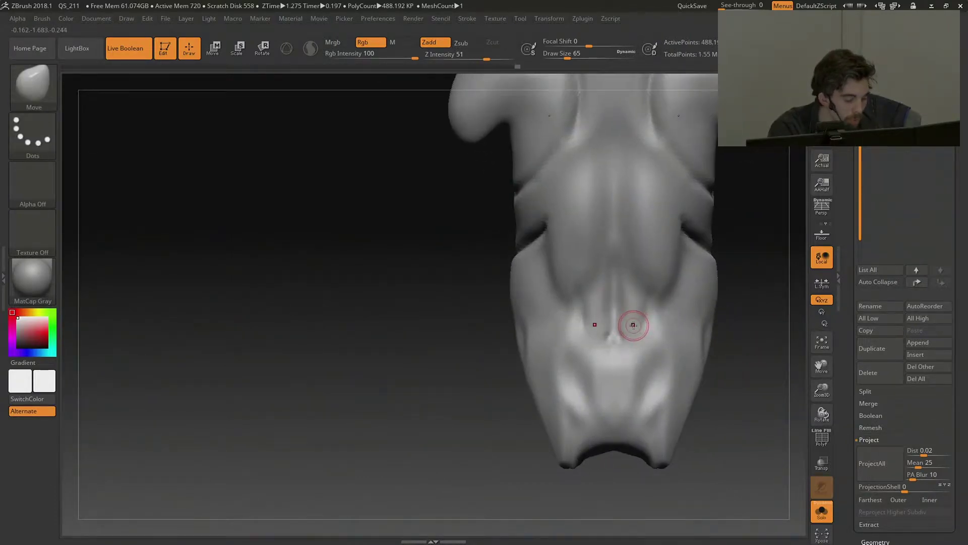
{"action": "key", "text": "b"}
{"action": "key", "text": "d"}
{"action": "key", "text": "s"}
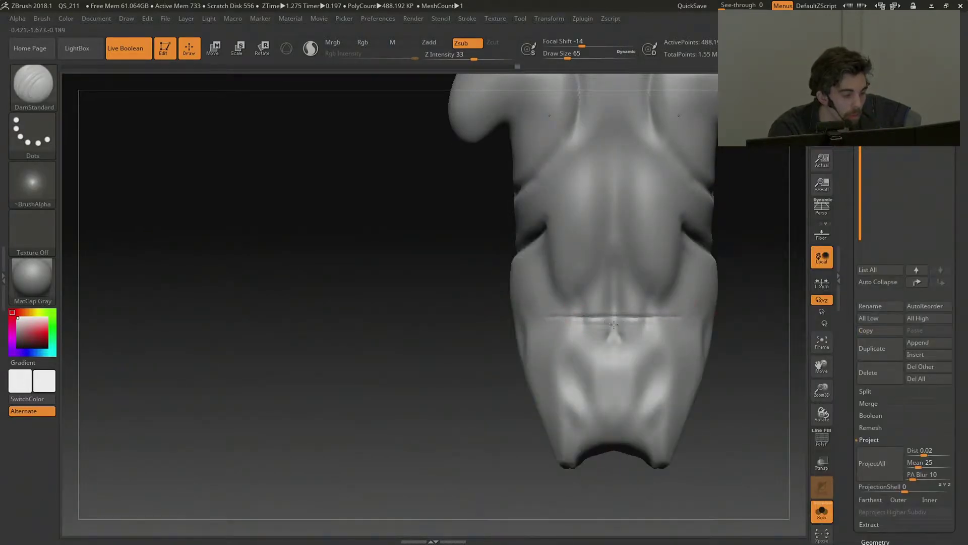
{"action": "key", "text": "shift"}
Reshape the top of the neck with Move at draw size 101 and raise the trapezius at draw size 172, smoothing both.
{"action": "mouse_move", "coordinate": [776, 317]}
{"action": "left_mouse_down", "text": "alt"}
{"action": "mouse_move", "coordinate": [673, 315]}
{"action": "mouse_move", "coordinate": [712, 316]}
{"action": "mouse_move", "coordinate": [727, 409]}
{"action": "mouse_move", "coordinate": [753, 432]}
{"action": "left_mouse_up", "text": "alt"}
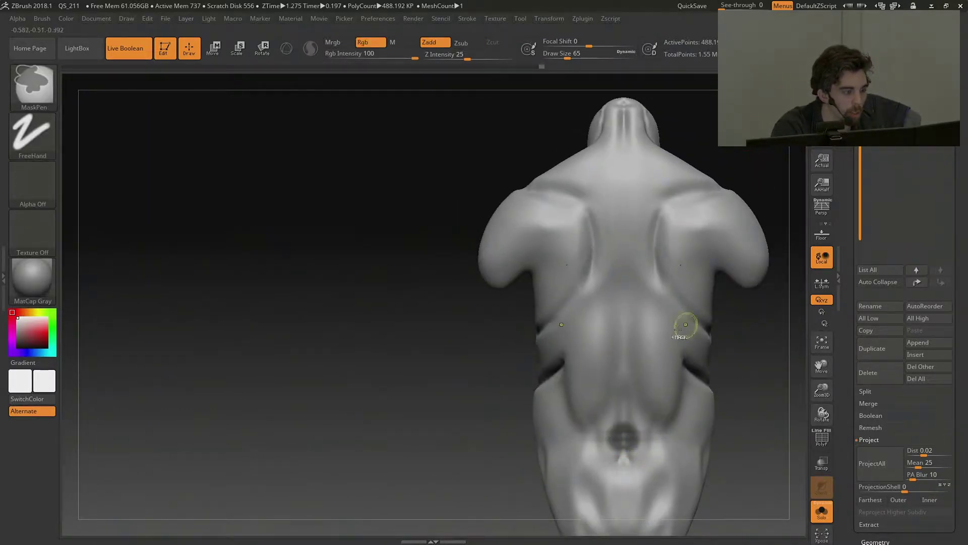
{"action": "mouse_move", "coordinate": [759, 172]}
{"action": "left_mouse_down"}
{"action": "mouse_move", "coordinate": [720, 251]}
{"action": "mouse_move", "coordinate": [679, 226]}
{"action": "left_mouse_up"}
{"action": "key", "text": "ctrl"}
{"action": "left_click_drag", "start_coordinate": [569, 56], "coordinate": [573, 57]}
{"action": "key", "text": "b"}
{"action": "key", "text": "m"}
{"action": "key", "text": "v"}
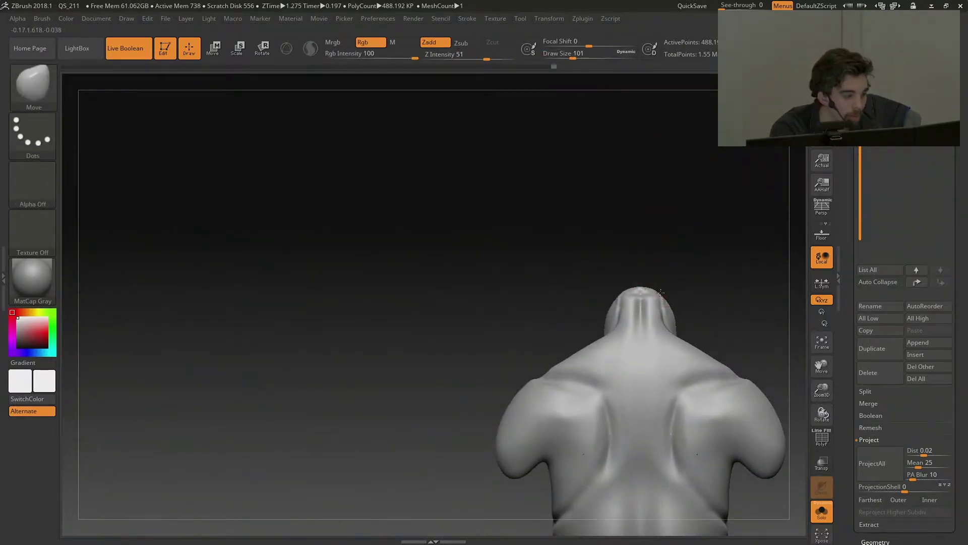
{"action": "key", "text": "shift"}
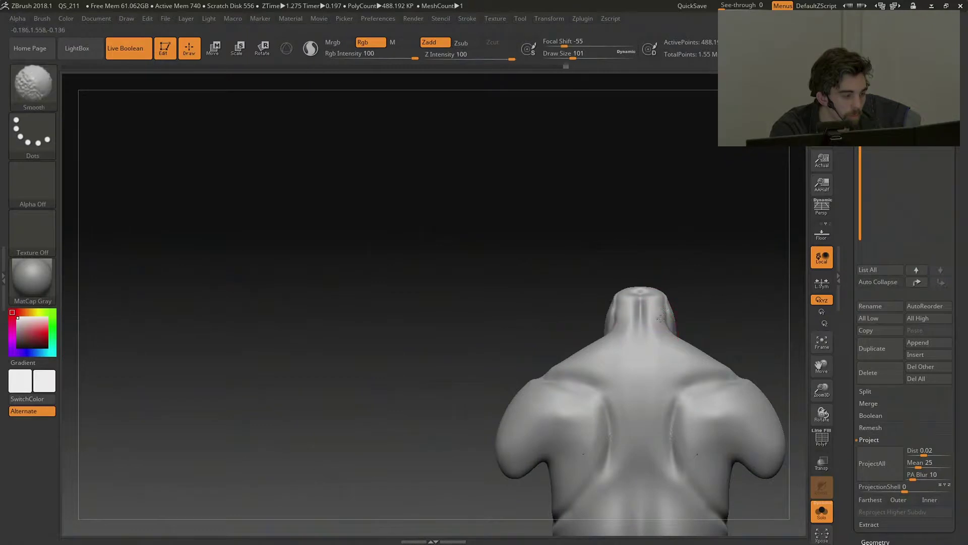
{"action": "left_click", "coordinate": [581, 57]}
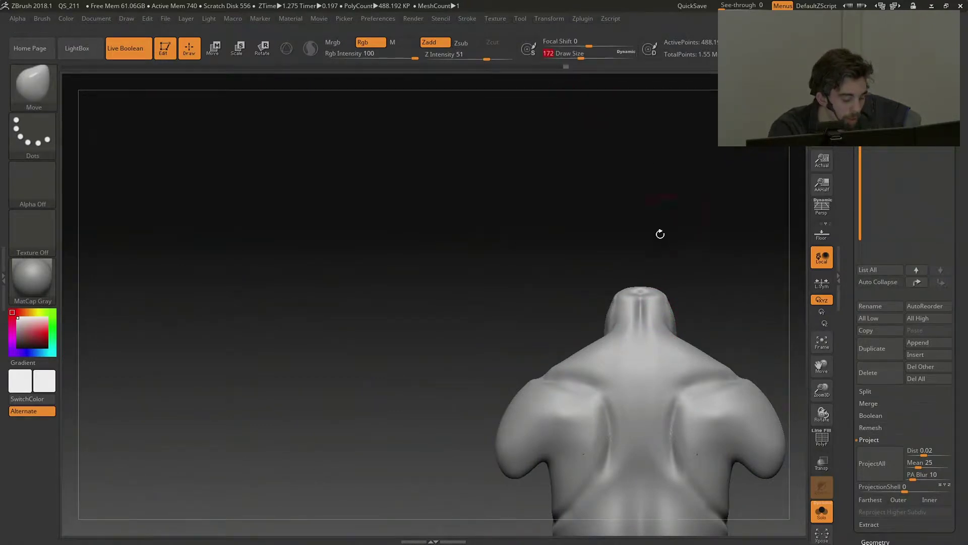
{"action": "key", "text": "shift"}
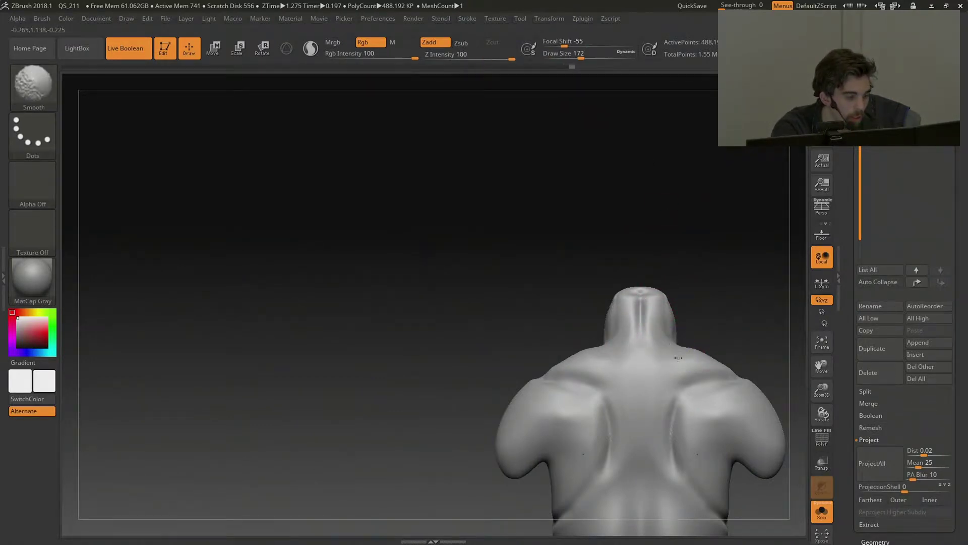
Build up the muscles on both sides of the upper spine with ClayTubes and smooth them into the back and waist.
{"action": "left_click_drag", "start_coordinate": [751, 329], "coordinate": [767, 288], "text": "alt"}
{"action": "key", "text": "b"}
{"action": "key", "text": "c"}
{"action": "key", "text": "t"}
{"action": "left_click_drag", "start_coordinate": [657, 312], "coordinate": [657, 424]}
{"action": "mouse_move", "coordinate": [665, 317]}
{"action": "left_mouse_down"}
{"action": "mouse_move", "coordinate": [679, 429]}
{"action": "mouse_move", "coordinate": [656, 327]}
{"action": "mouse_move", "coordinate": [670, 423]}
{"action": "left_mouse_up"}
{"action": "mouse_move", "coordinate": [748, 268]}
{"action": "left_mouse_down"}
{"action": "mouse_move", "coordinate": [746, 153]}
{"action": "mouse_move", "coordinate": [746, 262]}
{"action": "left_mouse_up"}
{"action": "mouse_move", "coordinate": [644, 358]}
{"action": "left_mouse_down", "text": "shift"}
{"action": "mouse_move", "coordinate": [635, 319]}
{"action": "mouse_move", "coordinate": [653, 385]}
{"action": "mouse_move", "coordinate": [656, 323]}
{"action": "mouse_move", "coordinate": [658, 402]}
{"action": "left_mouse_up", "text": "shift"}
{"action": "mouse_move", "coordinate": [665, 317]}
{"action": "left_mouse_down"}
{"action": "mouse_move", "coordinate": [680, 429]}
{"action": "mouse_move", "coordinate": [651, 398]}
{"action": "mouse_move", "coordinate": [633, 402]}
{"action": "mouse_move", "coordinate": [636, 381]}
{"action": "left_mouse_up"}
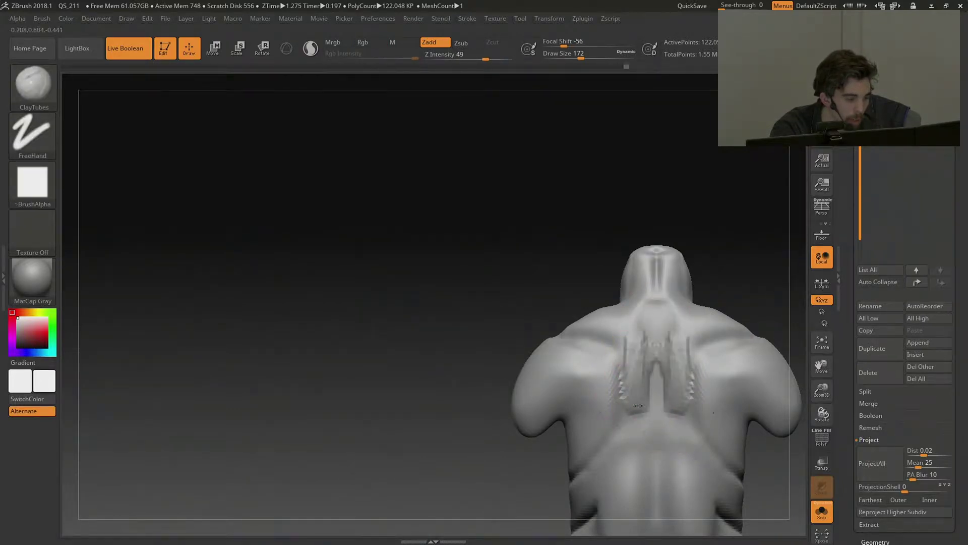
{"action": "mouse_move", "coordinate": [774, 285]}
{"action": "left_mouse_down"}
{"action": "mouse_move", "coordinate": [768, 433]}
{"action": "mouse_move", "coordinate": [721, 415]}
{"action": "mouse_move", "coordinate": [787, 433]}
{"action": "mouse_move", "coordinate": [682, 379]}
{"action": "left_mouse_up"}
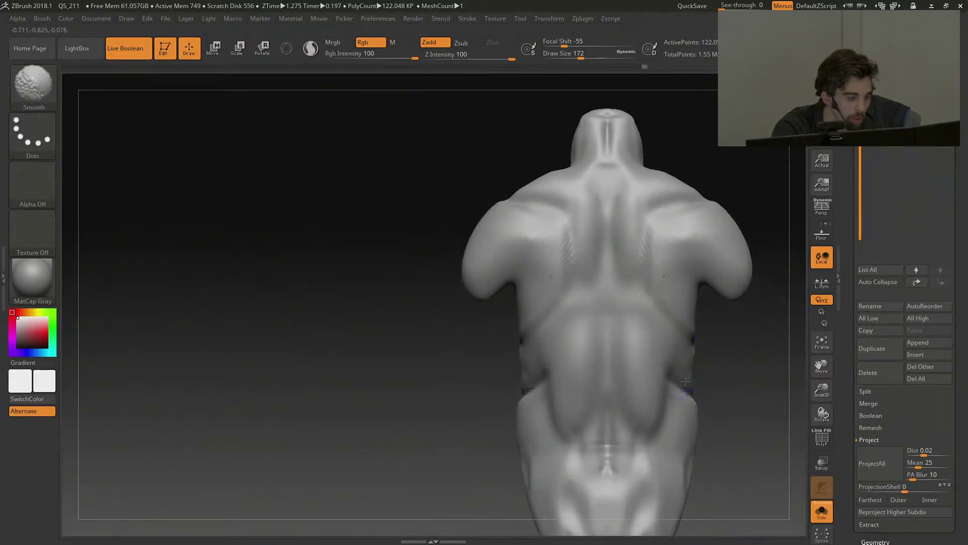
Carve the creases along the hip and lower back with DamStandard at draw size 172 and smooth the hip area.
{"action": "mouse_move", "coordinate": [720, 430]}
{"action": "left_mouse_down", "text": "alt"}
{"action": "mouse_move", "coordinate": [726, 368]}
{"action": "mouse_move", "coordinate": [747, 334]}
{"action": "mouse_move", "coordinate": [638, 325]}
{"action": "left_mouse_up", "text": "alt"}
{"action": "key", "text": "b"}
{"action": "key", "text": "d"}
{"action": "key", "text": "s"}
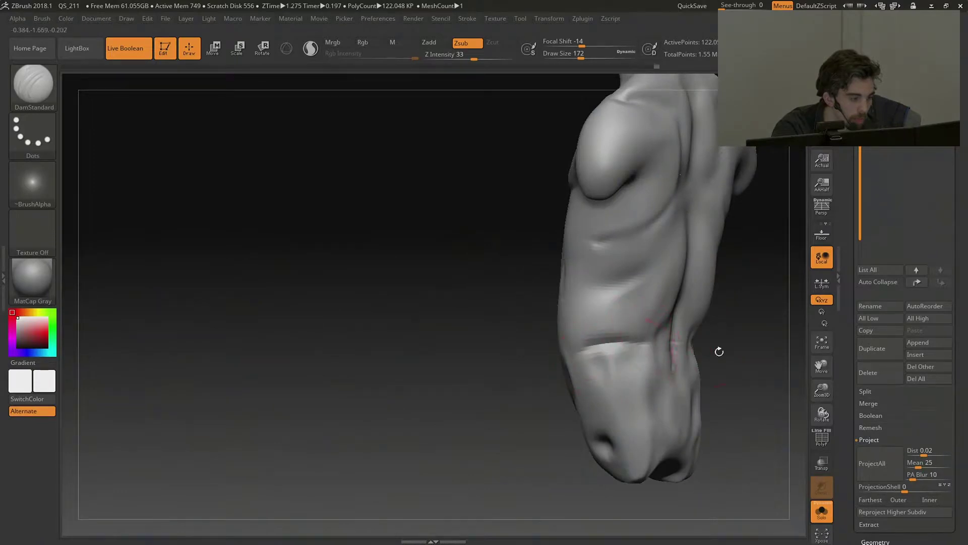
{"action": "left_click_drag", "start_coordinate": [706, 350], "coordinate": [596, 349]}
{"action": "left_click_drag", "start_coordinate": [656, 338], "coordinate": [731, 340]}
{"action": "left_click_drag", "start_coordinate": [547, 300], "coordinate": [521, 394]}
{"action": "left_click_drag", "start_coordinate": [605, 373], "coordinate": [630, 368], "text": "shift"}
Sculpt long vertical strokes down the side of the abdomen and add clay volume alongside them.
{"action": "mouse_move", "coordinate": [420, 268]}
{"action": "left_mouse_down"}
{"action": "mouse_move", "coordinate": [418, 385]}
{"action": "mouse_move", "coordinate": [422, 378]}
{"action": "mouse_move", "coordinate": [449, 420]}
{"action": "mouse_move", "coordinate": [436, 402]}
{"action": "left_mouse_up"}
{"action": "left_click_drag", "start_coordinate": [472, 228], "coordinate": [481, 331]}
{"action": "right_click_drag", "start_coordinate": [497, 232], "coordinate": [533, 274], "text": "alt"}
{"action": "key", "text": "b"}
{"action": "key", "text": "c"}
{"action": "key", "text": "b"}
{"action": "mouse_move", "coordinate": [544, 247]}
{"action": "left_mouse_down"}
{"action": "mouse_move", "coordinate": [556, 313]}
{"action": "mouse_move", "coordinate": [552, 350]}
{"action": "mouse_move", "coordinate": [541, 353]}
{"action": "mouse_move", "coordinate": [549, 303]}
{"action": "left_mouse_up"}
Carve the outer vertical edges of the abdominal muscles with DamStandard and smooth their upper part.
{"action": "key", "text": "b"}
{"action": "key", "text": "d"}
{"action": "left_click", "coordinate": [740, 327]}
{"action": "right_click_drag", "start_coordinate": [512, 243], "coordinate": [573, 264], "text": "alt"}
{"action": "left_click_drag", "start_coordinate": [624, 258], "coordinate": [616, 387]}
{"action": "mouse_move", "coordinate": [612, 308]}
{"action": "left_mouse_down", "text": "shift"}
{"action": "mouse_move", "coordinate": [620, 313]}
{"action": "mouse_move", "coordinate": [614, 281]}
{"action": "mouse_move", "coordinate": [624, 290]}
{"action": "left_mouse_up", "text": "shift"}
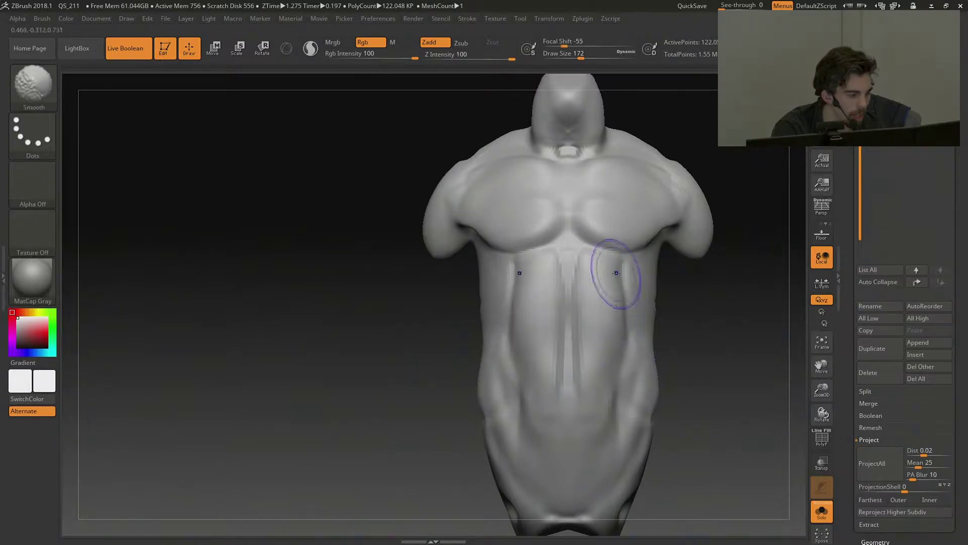
Carve V-shaped lines from the pubic area up to the waist with DamStandard and smooth the abdomen's outer edge.
{"action": "key", "text": "b"}
{"action": "left_click", "coordinate": [745, 323]}
{"action": "left_click_drag", "start_coordinate": [623, 331], "coordinate": [599, 438]}
{"action": "key", "text": "ctrl+z"}
{"action": "left_click_drag", "start_coordinate": [582, 499], "coordinate": [635, 357]}
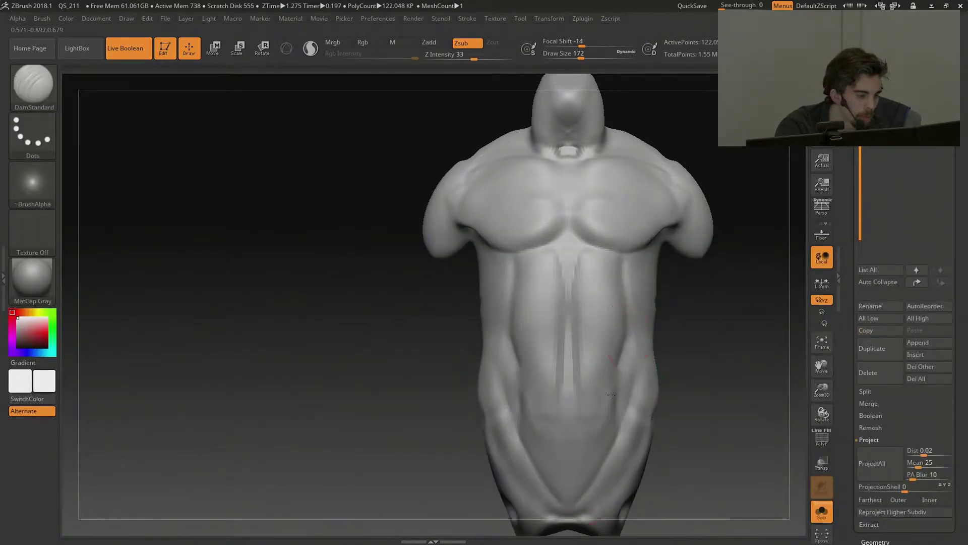
{"action": "mouse_move", "coordinate": [625, 320]}
{"action": "left_mouse_down", "text": "shift"}
{"action": "mouse_move", "coordinate": [619, 371]}
{"action": "mouse_move", "coordinate": [617, 326]}
{"action": "left_mouse_up", "text": "shift"}
Pull the abdomen's outer edge at the waist up and outward with the Move brush.
{"action": "key", "text": "b"}
{"action": "key", "text": "m"}
{"action": "key", "text": "v"}
{"action": "left_click_drag", "start_coordinate": [617, 363], "coordinate": [632, 337]}
Build up the uppermost abdominal muscles just below the chest with ClayTubes and smooth them.
{"action": "mouse_move", "coordinate": [696, 352]}
{"action": "left_mouse_down", "text": "alt"}
{"action": "mouse_move", "coordinate": [689, 291]}
{"action": "mouse_move", "coordinate": [734, 327]}
{"action": "left_mouse_up", "text": "alt"}
{"action": "key", "text": "b"}
{"action": "key", "text": "c"}
{"action": "key", "text": "t"}
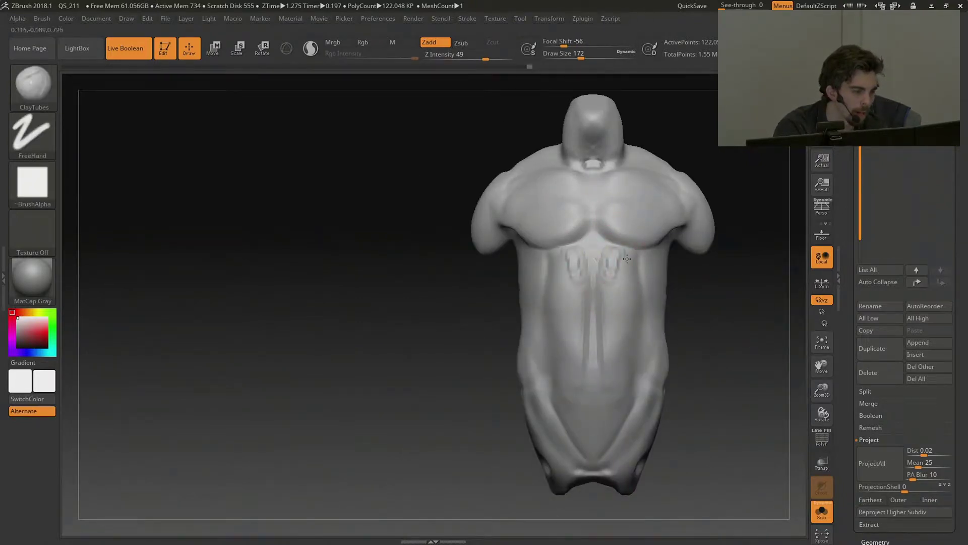
{"action": "key", "text": "b"}
{"action": "key", "text": "d"}
{"action": "key", "text": "s"}
{"action": "left_click_drag", "start_coordinate": [585, 58], "coordinate": [555, 58]}
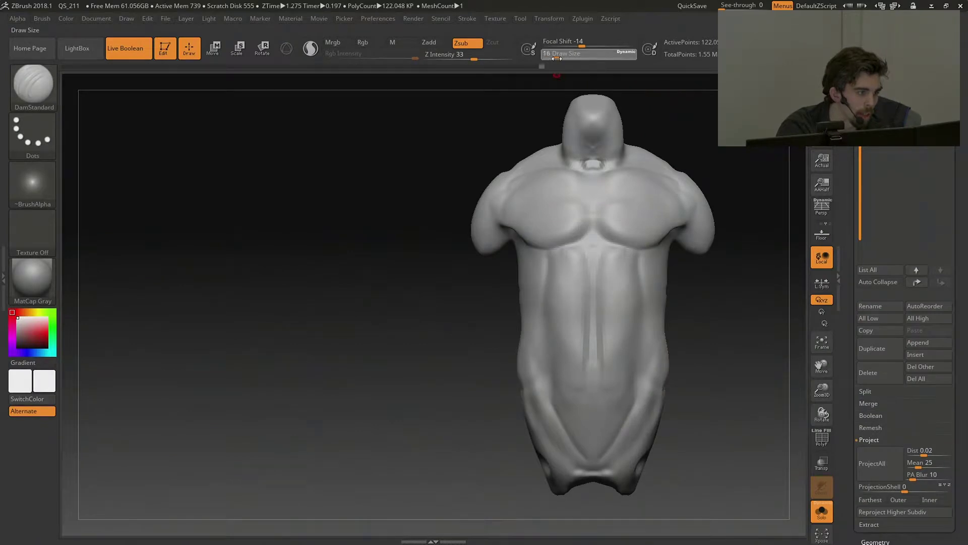
{"action": "key", "text": "b"}
{"action": "key", "text": "c"}
{"action": "key", "text": "t"}
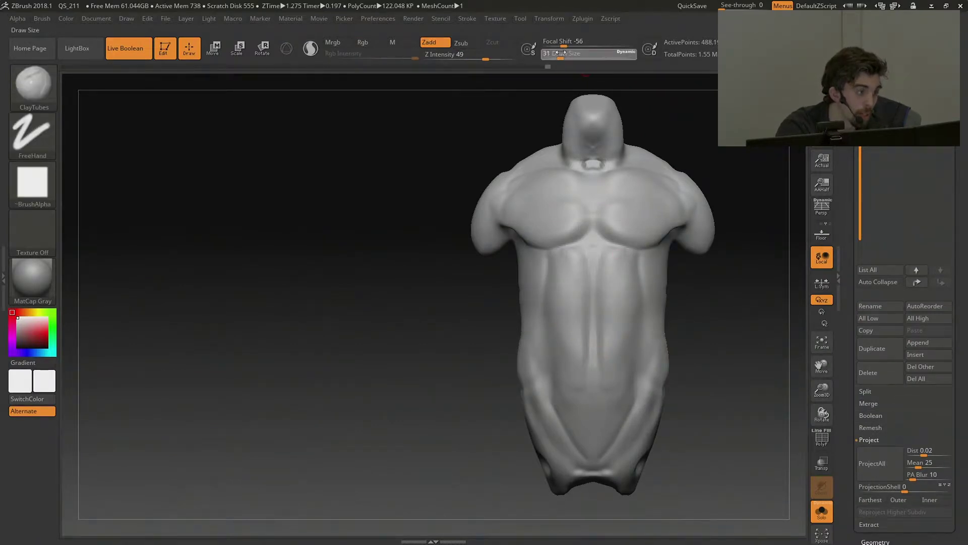
{"action": "key", "text": "b"}
{"action": "key", "text": "s"}
{"action": "key", "text": "t"}
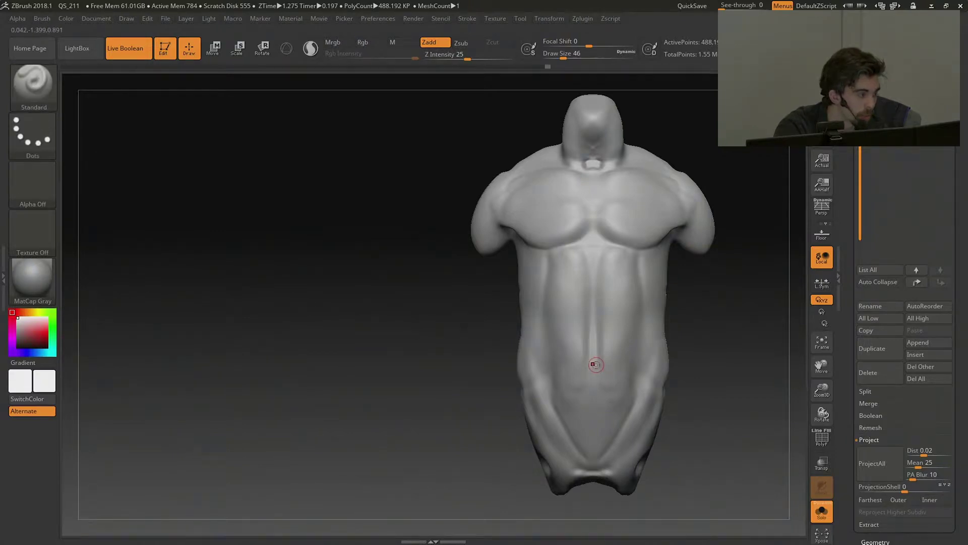
Carve the navel at the lower end of the abdominal midline with DamStandard at draw size 46.
{"action": "key", "text": "b"}
{"action": "key", "text": "d"}
{"action": "key", "text": "s"}
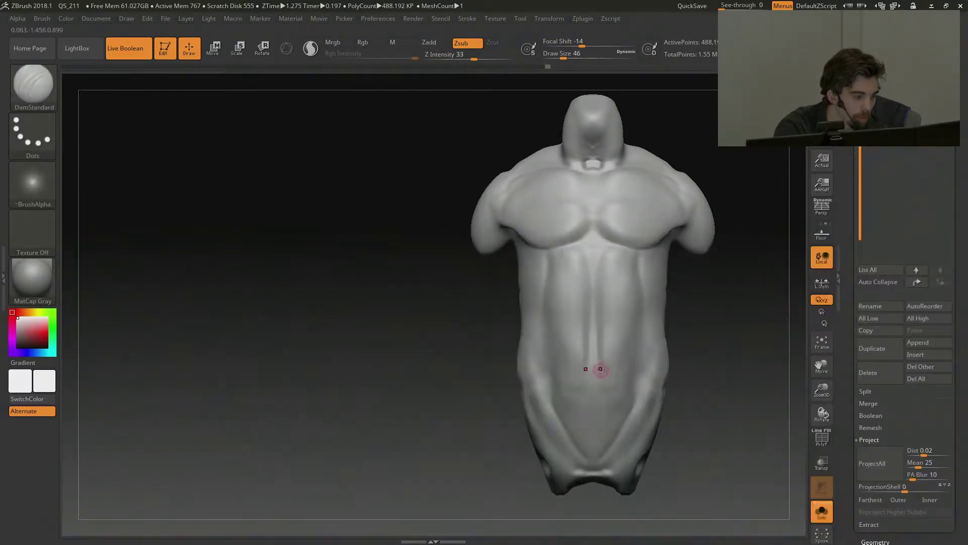
{"action": "left_click_drag", "start_coordinate": [590, 375], "coordinate": [593, 376]}
Carve the arched upper, straight middle and angled lower dividing lines across the abdominal muscles, and set the draw size to 132.
{"action": "right_click_drag", "start_coordinate": [593, 282], "coordinate": [606, 314], "text": "alt"}
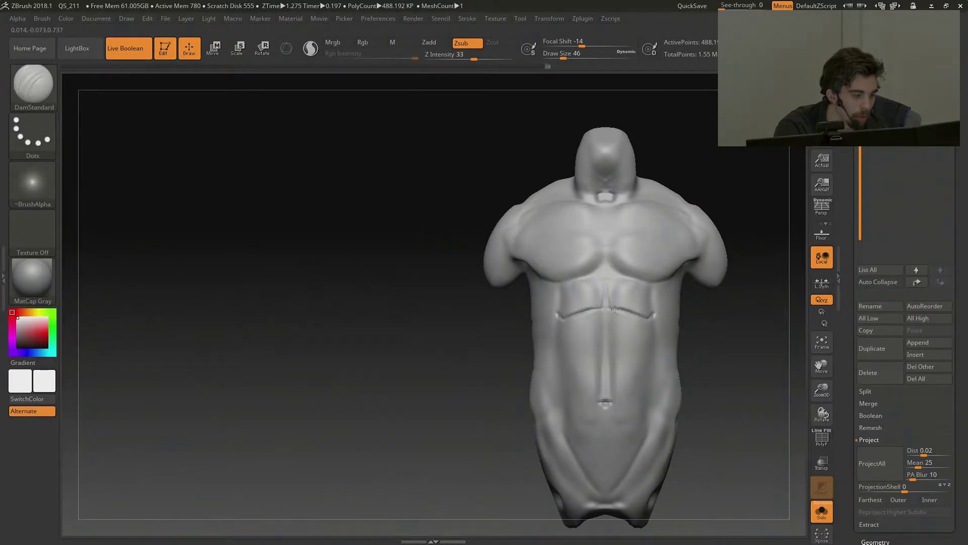
{"action": "left_click_drag", "start_coordinate": [726, 343], "coordinate": [728, 313], "text": "alt"}
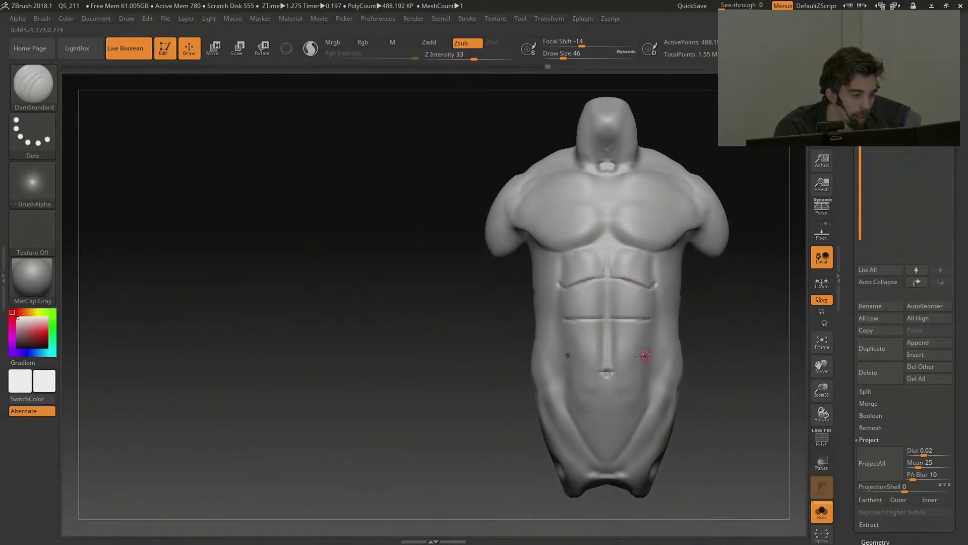
{"action": "left_click_drag", "start_coordinate": [724, 335], "coordinate": [726, 386], "text": "alt"}
{"action": "left_click_drag", "start_coordinate": [553, 57], "coordinate": [577, 57]}
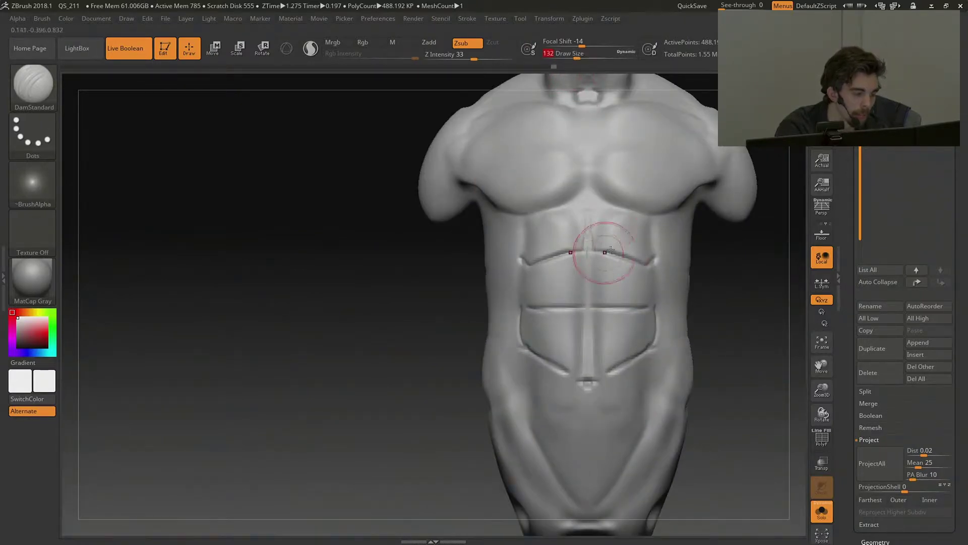
Soften the outer edges of the abdominal muscles and carve the midline below the navel with DamStandard at draw size 112.
{"action": "key", "text": "b"}
{"action": "key", "text": "d"}
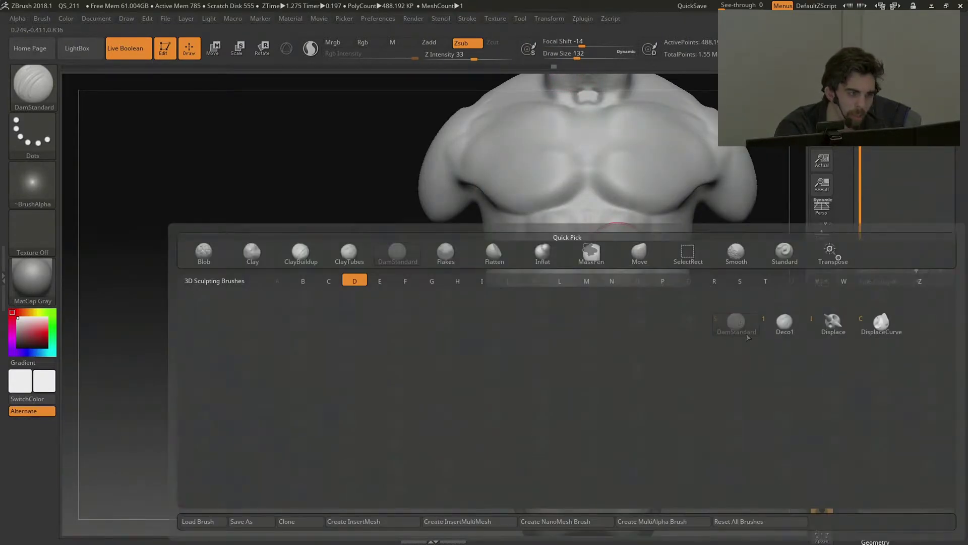
{"action": "key", "text": "s"}
{"action": "left_click", "coordinate": [574, 57]}
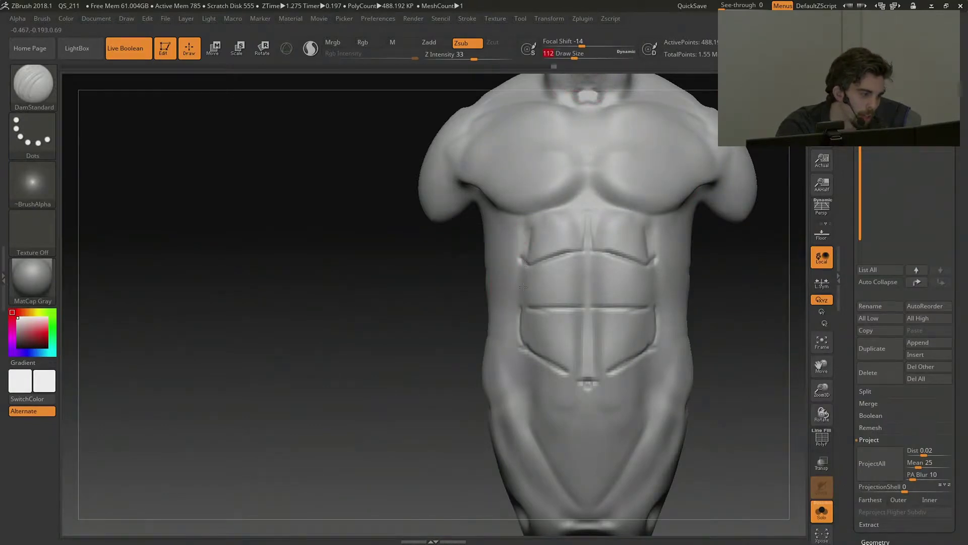
{"action": "left_click_drag", "start_coordinate": [530, 391], "coordinate": [529, 232], "text": "shift"}
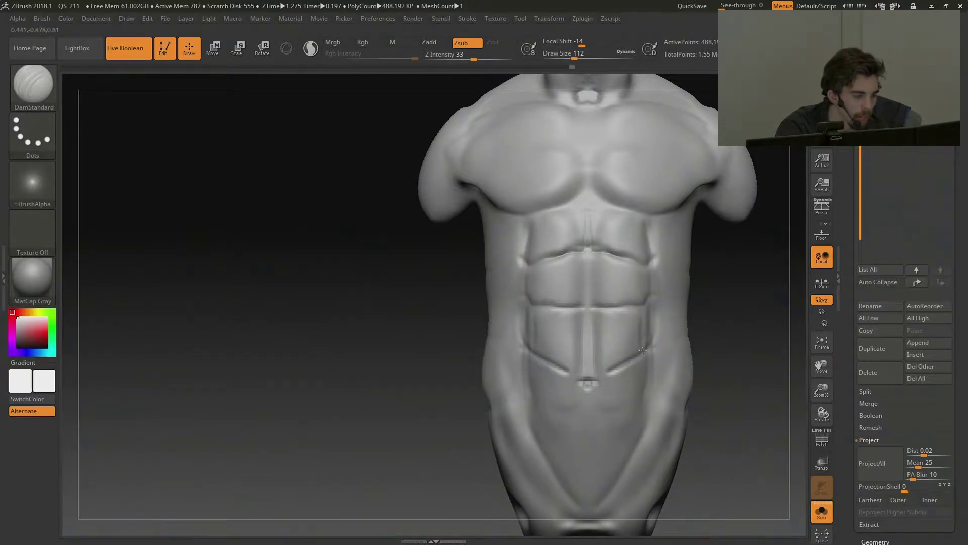
{"action": "left_click_drag", "start_coordinate": [600, 382], "coordinate": [584, 449]}
Shape the side of the abdomen with ClayTubes and carve the serratus grooves over the ribs below the armpit with DamStandard.
{"action": "key", "text": "ctrl+1"}
{"action": "mouse_move", "coordinate": [597, 323]}
{"action": "left_mouse_down"}
{"action": "mouse_move", "coordinate": [601, 357]}
{"action": "mouse_move", "coordinate": [614, 323]}
{"action": "left_mouse_up"}
{"action": "mouse_move", "coordinate": [742, 334]}
{"action": "left_mouse_down"}
{"action": "mouse_move", "coordinate": [733, 346]}
{"action": "mouse_move", "coordinate": [704, 328]}
{"action": "left_mouse_up"}
{"action": "mouse_move", "coordinate": [597, 339]}
{"action": "left_mouse_down"}
{"action": "mouse_move", "coordinate": [590, 327]}
{"action": "mouse_move", "coordinate": [597, 336]}
{"action": "left_mouse_up"}
{"action": "mouse_move", "coordinate": [717, 350]}
{"action": "left_mouse_down", "text": "shift"}
{"action": "mouse_move", "coordinate": [709, 347]}
{"action": "mouse_move", "coordinate": [773, 321]}
{"action": "left_mouse_up", "text": "shift"}
{"action": "key", "text": "b"}
{"action": "key", "text": "d"}
{"action": "key", "text": "s"}
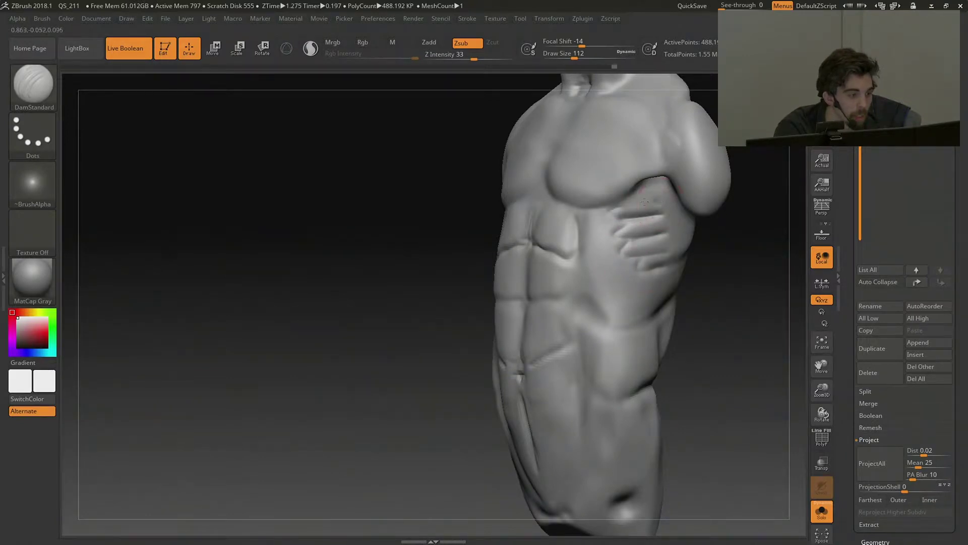
{"action": "left_click_drag", "start_coordinate": [663, 199], "coordinate": [632, 204]}
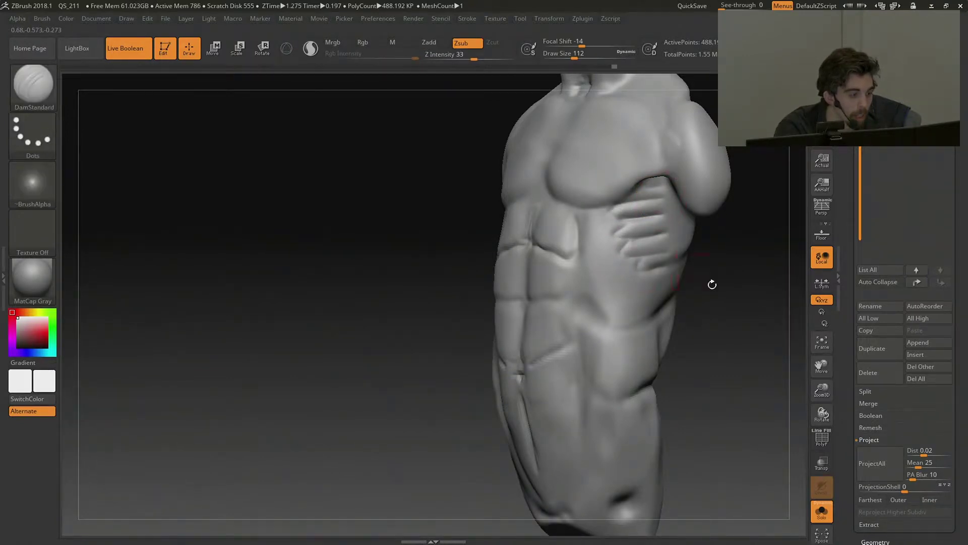
Lay diagonal ClayTubes strips across the side of the ribcage between the abdominal muscles and serratus, and smooth them.
{"action": "left_click_drag", "start_coordinate": [699, 276], "coordinate": [725, 253], "text": "alt"}
{"action": "key", "text": "ctrl+1"}
{"action": "left_click_drag", "start_coordinate": [608, 222], "coordinate": [650, 194]}
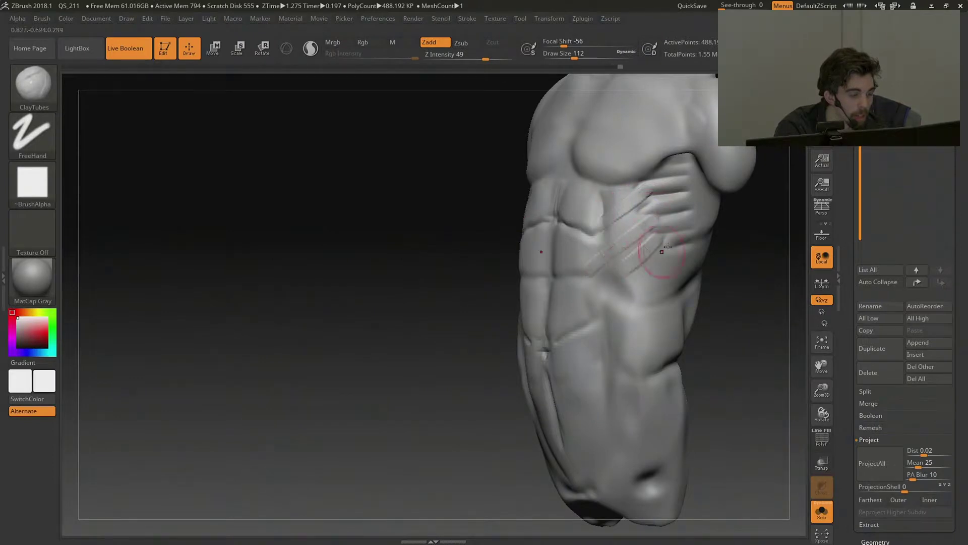
{"action": "left_click_drag", "start_coordinate": [647, 258], "coordinate": [630, 286], "text": "shift"}
{"action": "mouse_move", "coordinate": [736, 295]}
{"action": "left_mouse_down"}
{"action": "mouse_move", "coordinate": [787, 310]}
{"action": "mouse_move", "coordinate": [758, 285]}
{"action": "left_mouse_up"}
{"action": "mouse_move", "coordinate": [757, 286]}
{"action": "left_mouse_down", "text": "alt"}
{"action": "mouse_move", "coordinate": [797, 283]}
{"action": "mouse_move", "coordinate": [782, 303]}
{"action": "left_mouse_up", "text": "alt"}
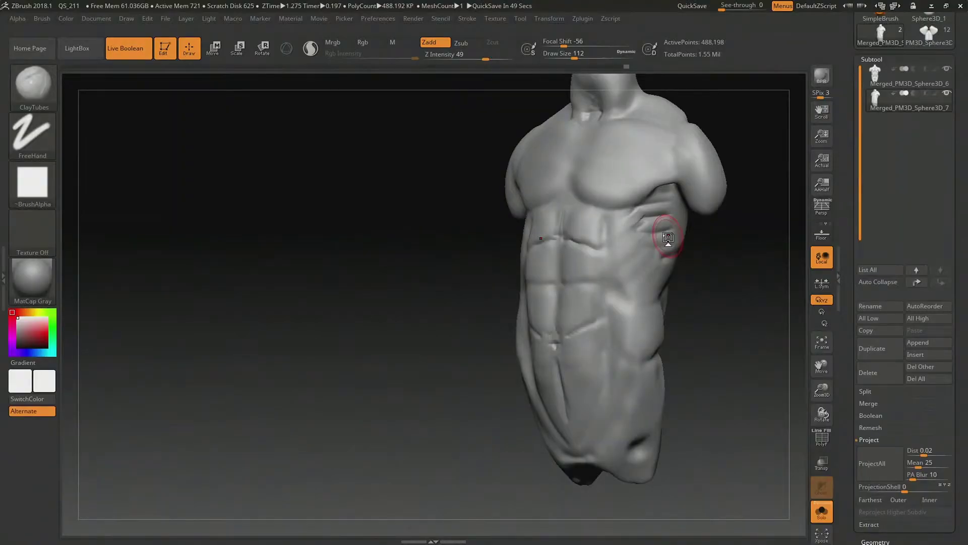
Sharpen the front end of the upper serratus groove just below the chest with DamStandard.
{"action": "key", "text": "b"}
{"action": "key", "text": "d"}
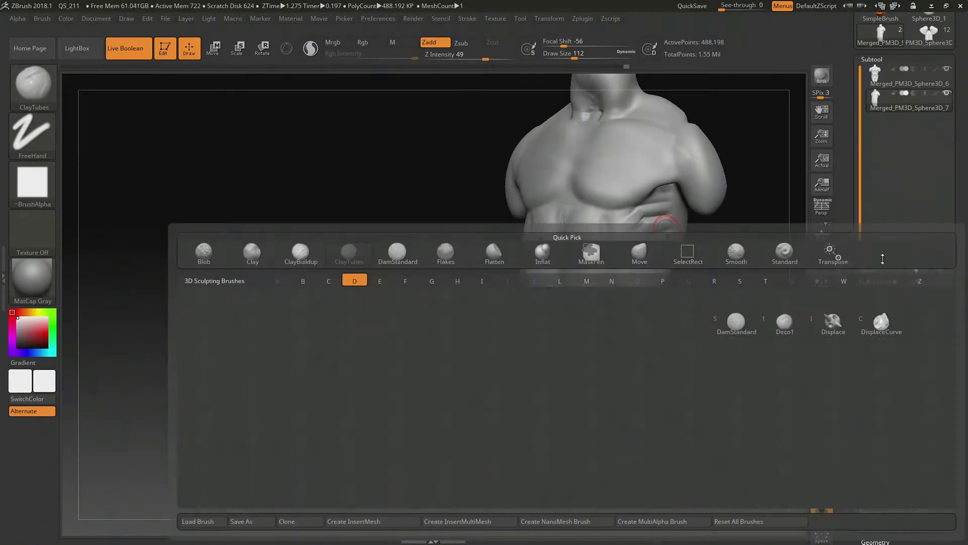
{"action": "left_click", "coordinate": [728, 328]}
{"action": "left_click_drag", "start_coordinate": [728, 328], "coordinate": [704, 352], "text": "alt"}
{"action": "mouse_move", "coordinate": [787, 348]}
{"action": "left_mouse_down"}
{"action": "mouse_move", "coordinate": [746, 339]}
{"action": "mouse_move", "coordinate": [781, 335]}
{"action": "left_mouse_up"}
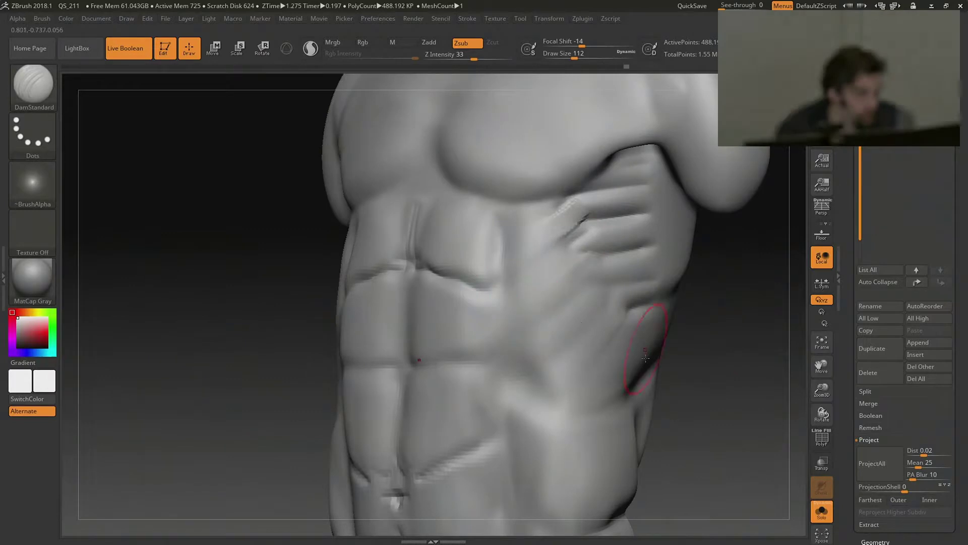
Cut two horizontal grooves across the lower ribs beside the abdominal muscles with ClayTubes at draw size 83 and smooth them.
{"action": "left_click_drag", "start_coordinate": [578, 57], "coordinate": [570, 57]}
{"action": "key", "text": "b"}
{"action": "key", "text": "c"}
{"action": "key", "text": "t"}
{"action": "left_click_drag", "start_coordinate": [539, 362], "coordinate": [612, 357], "text": "alt"}
{"action": "left_click_drag", "start_coordinate": [530, 322], "coordinate": [599, 322], "text": "alt"}
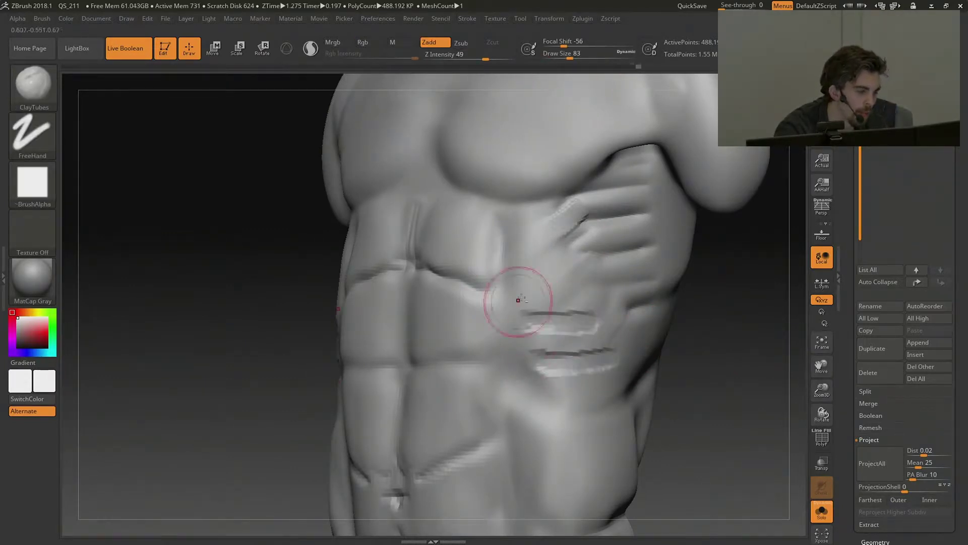
{"action": "left_click_drag", "start_coordinate": [552, 356], "coordinate": [610, 353], "text": "shift"}
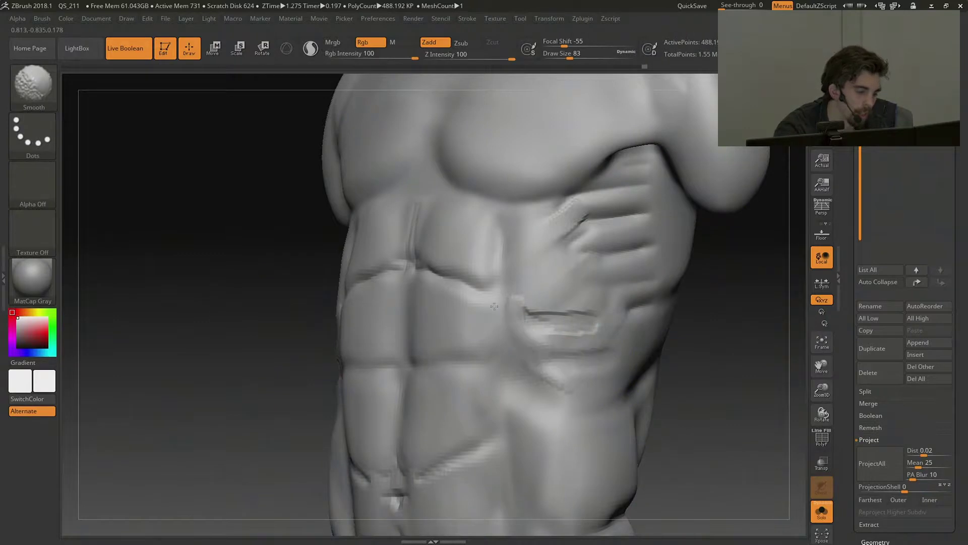
{"action": "left_click_drag", "start_coordinate": [802, 375], "coordinate": [534, 309]}
{"action": "left_click_drag", "start_coordinate": [600, 364], "coordinate": [578, 343], "text": "shift"}
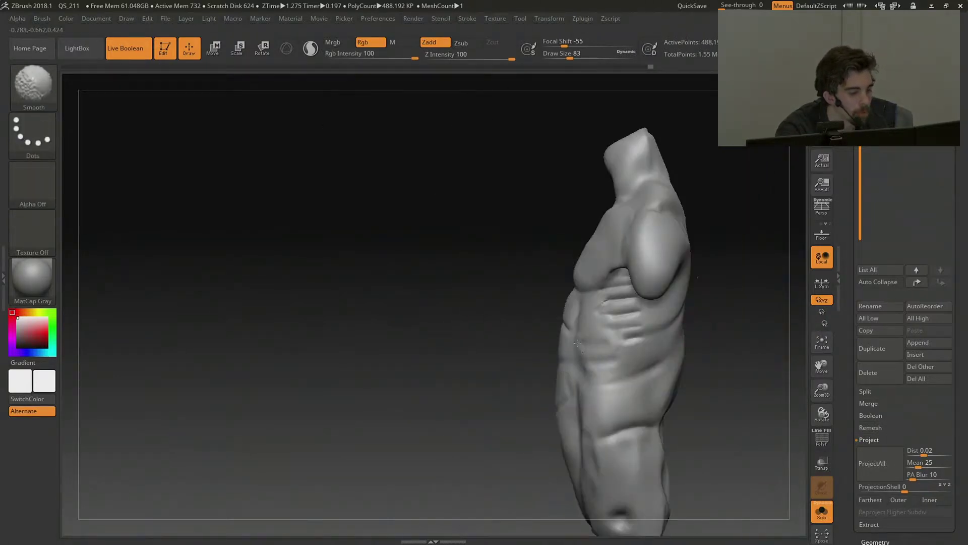
Carve and smooth the diagonal transition between the upper abdominal muscles and the front of the serratus.
{"action": "mouse_move", "coordinate": [726, 323]}
{"action": "left_mouse_down"}
{"action": "mouse_move", "coordinate": [763, 335]}
{"action": "mouse_move", "coordinate": [770, 375]}
{"action": "left_mouse_up"}
{"action": "mouse_move", "coordinate": [571, 307]}
{"action": "left_mouse_down", "text": "alt"}
{"action": "mouse_move", "coordinate": [603, 308]}
{"action": "mouse_move", "coordinate": [594, 301]}
{"action": "left_mouse_up", "text": "alt"}
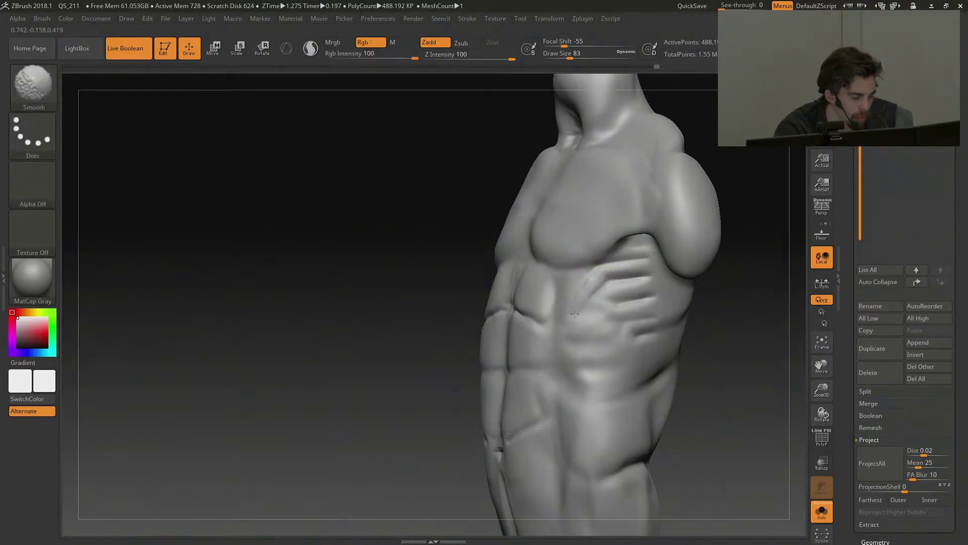
{"action": "key", "text": "b"}
{"action": "key", "text": "d"}
{"action": "key", "text": "s"}
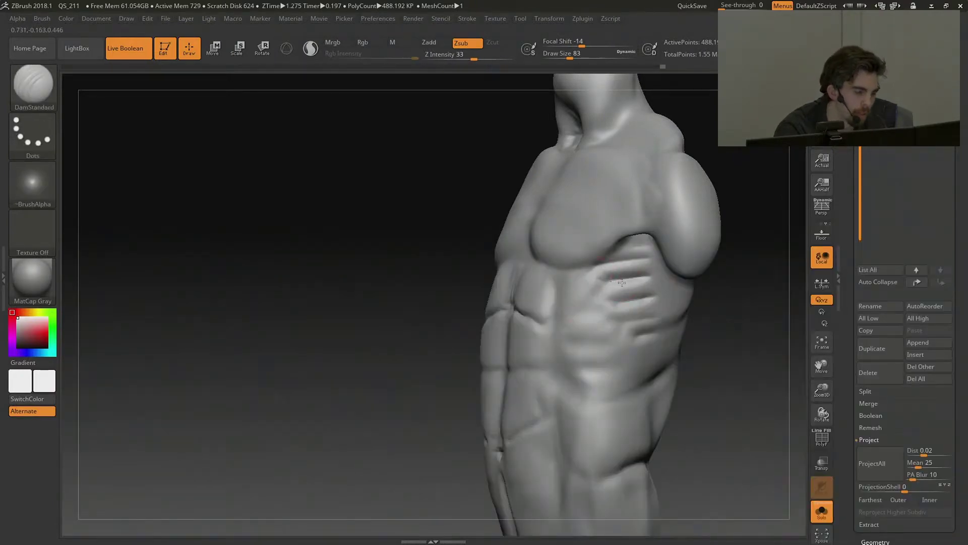
{"action": "key", "text": "shift"}
Deepen the serratus grooves beneath the arm from the side with DamStandard and smooth their ends.
{"action": "left_click_drag", "start_coordinate": [752, 344], "coordinate": [637, 303], "text": "alt"}
{"action": "mouse_move", "coordinate": [676, 267]}
{"action": "left_mouse_down", "text": "alt"}
{"action": "mouse_move", "coordinate": [701, 312]}
{"action": "mouse_move", "coordinate": [703, 298]}
{"action": "mouse_move", "coordinate": [761, 313]}
{"action": "mouse_move", "coordinate": [774, 342]}
{"action": "left_mouse_up", "text": "alt"}
{"action": "key", "text": "shift"}
{"action": "key", "text": "b"}
{"action": "key", "text": "d"}
{"action": "left_click", "coordinate": [738, 327]}
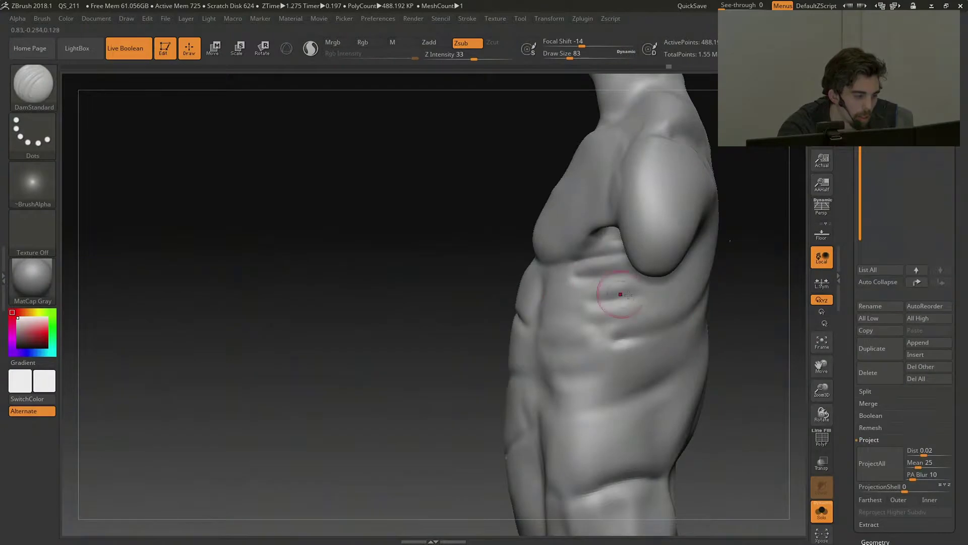
{"action": "key", "text": "shift"}
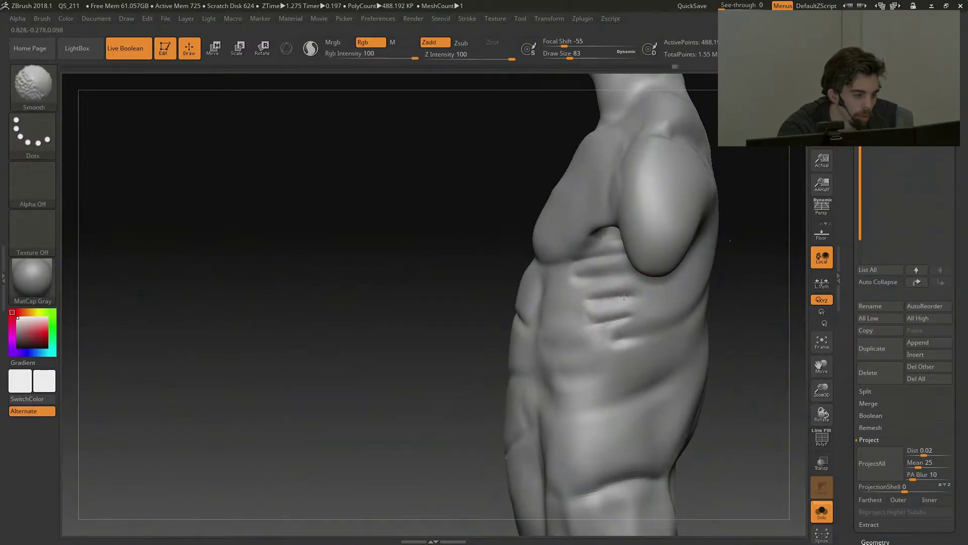
Carve the inner edges of both chest muscles along the sternum with DamStandard at draw size 83.
{"action": "mouse_move", "coordinate": [737, 318]}
{"action": "left_mouse_down", "text": "alt"}
{"action": "mouse_move", "coordinate": [748, 262]}
{"action": "mouse_move", "coordinate": [744, 303]}
{"action": "left_mouse_up", "text": "alt"}
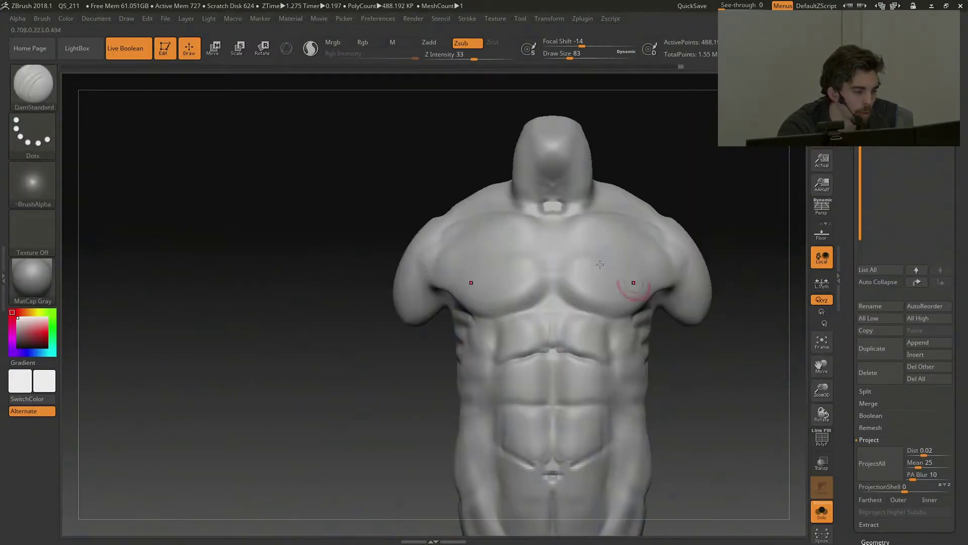
{"action": "left_click_drag", "start_coordinate": [559, 246], "coordinate": [560, 278]}
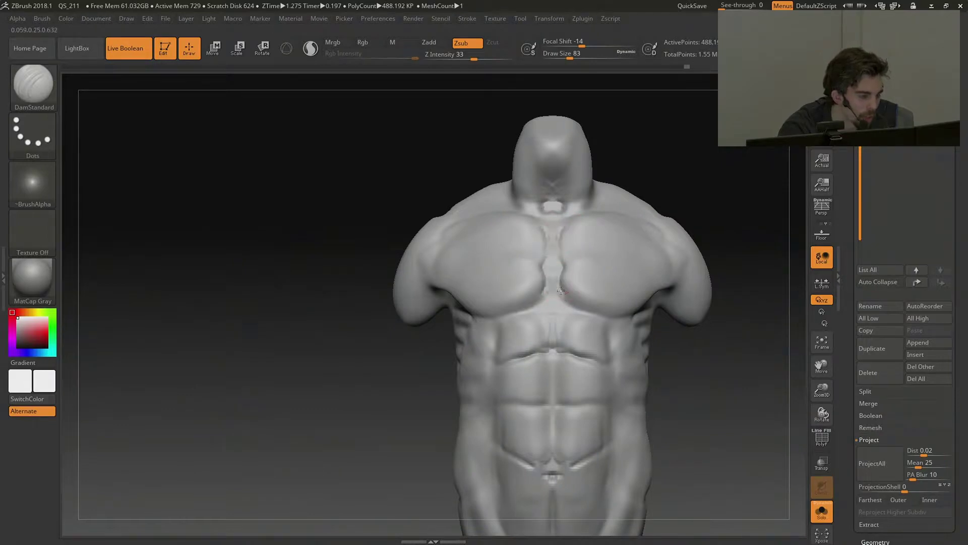
{"action": "left_click_drag", "start_coordinate": [704, 205], "coordinate": [759, 193]}
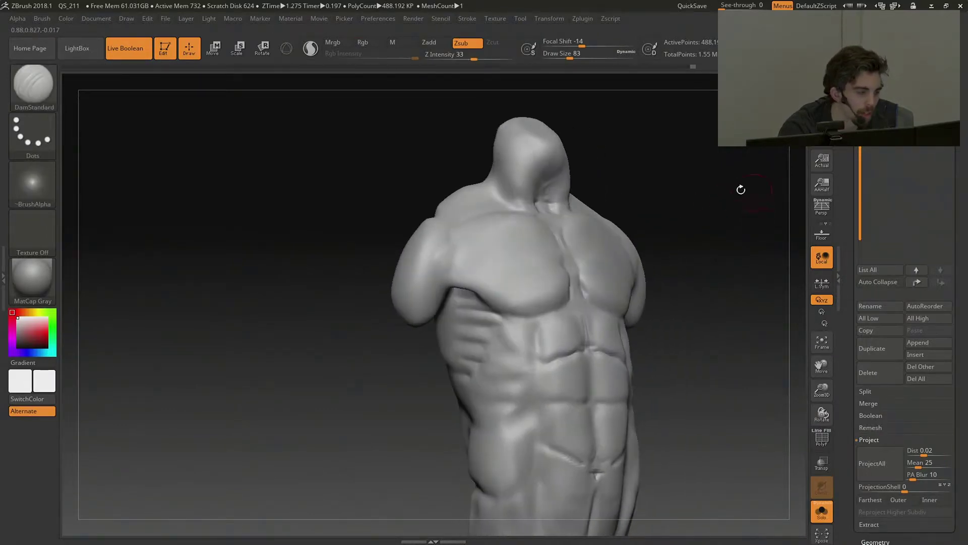
{"action": "left_click_drag", "start_coordinate": [705, 177], "coordinate": [801, 178], "text": "shift"}
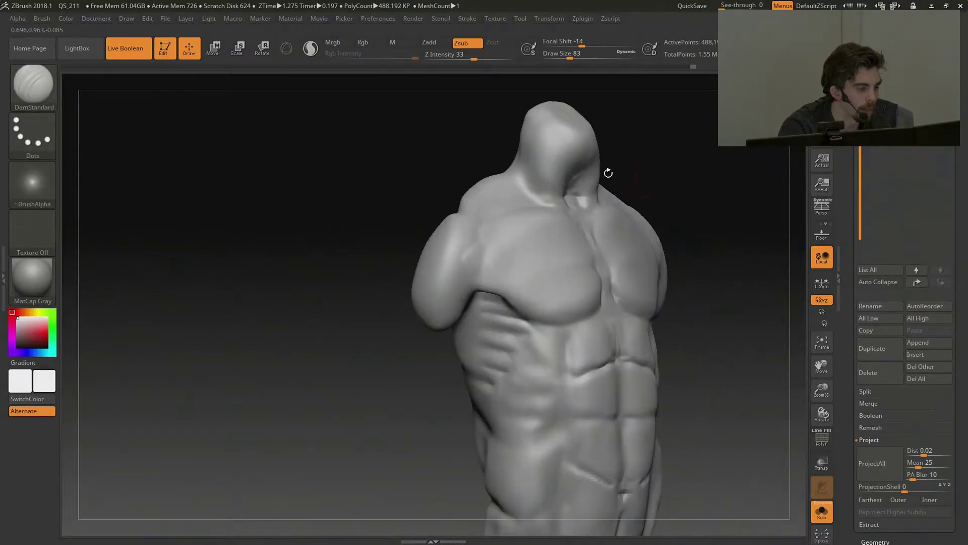
{"action": "left_click_drag", "start_coordinate": [728, 184], "coordinate": [698, 190], "text": "shift"}
{"action": "left_click_drag", "start_coordinate": [373, 313], "coordinate": [399, 298]}
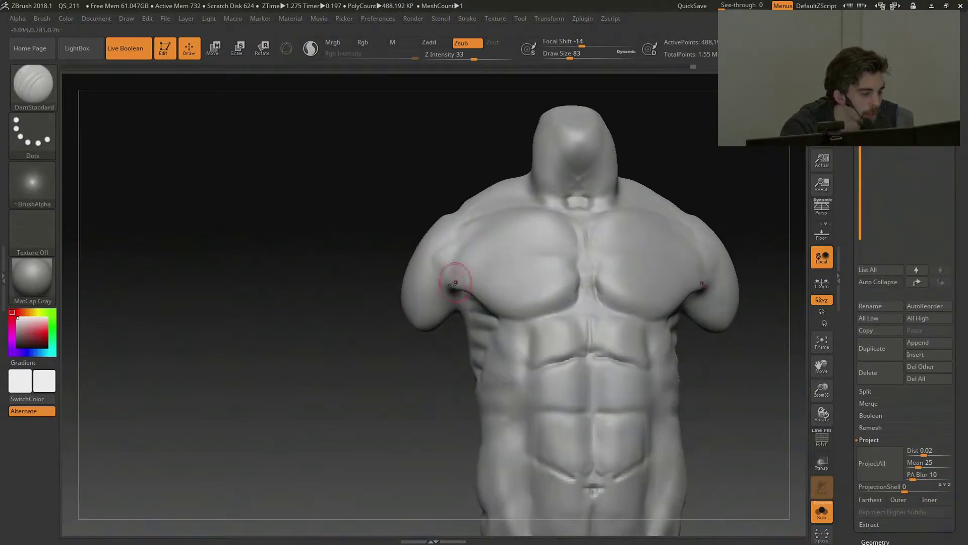
Carve muscle fibre lines fanning from the armpit across the chest muscles towards the sternum with DamStandard.
{"action": "left_click_drag", "start_coordinate": [554, 220], "coordinate": [523, 231]}
{"action": "key", "text": "ctrl+z"}
{"action": "key", "text": "ctrl+z"}
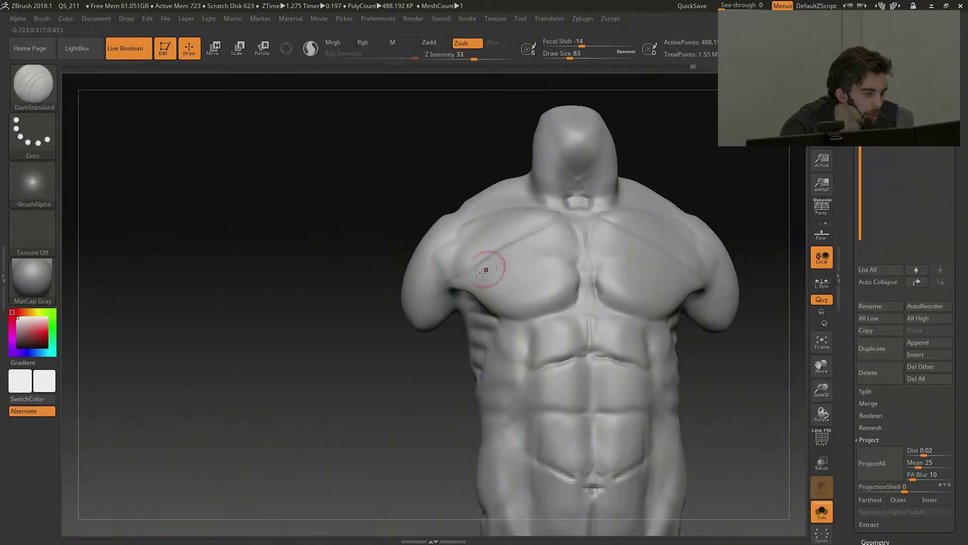
{"action": "left_click_drag", "start_coordinate": [465, 283], "coordinate": [543, 290]}
{"action": "left_click_drag", "start_coordinate": [764, 348], "coordinate": [706, 303], "text": "alt"}
{"action": "left_click_drag", "start_coordinate": [706, 302], "coordinate": [653, 303], "text": "shift"}
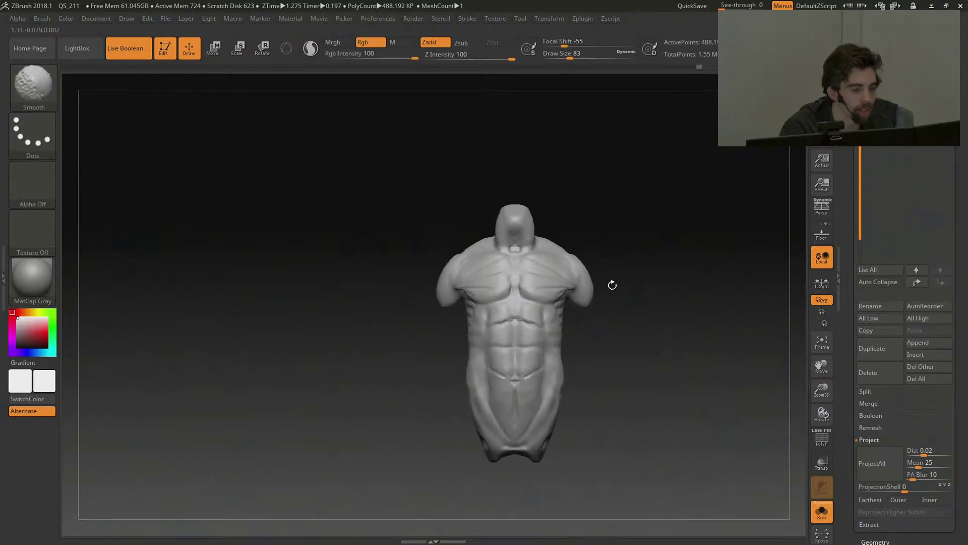
{"action": "left_click_drag", "start_coordinate": [650, 221], "coordinate": [644, 247], "text": "alt"}
Smooth the fibre lines across the chest muscles at draw size 251 and set the draw size to 154.
{"action": "left_click", "coordinate": [600, 57]}
{"action": "left_click", "coordinate": [590, 54]}
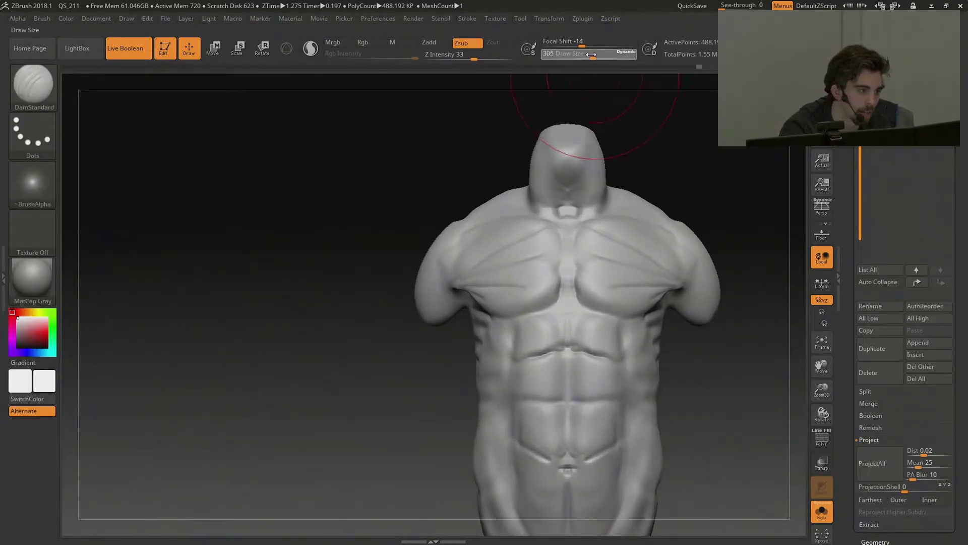
{"action": "left_click_drag", "start_coordinate": [718, 186], "coordinate": [747, 188]}
{"action": "left_click_drag", "start_coordinate": [503, 246], "coordinate": [540, 243], "text": "shift"}
{"action": "left_click_drag", "start_coordinate": [694, 165], "coordinate": [680, 210], "text": "alt"}
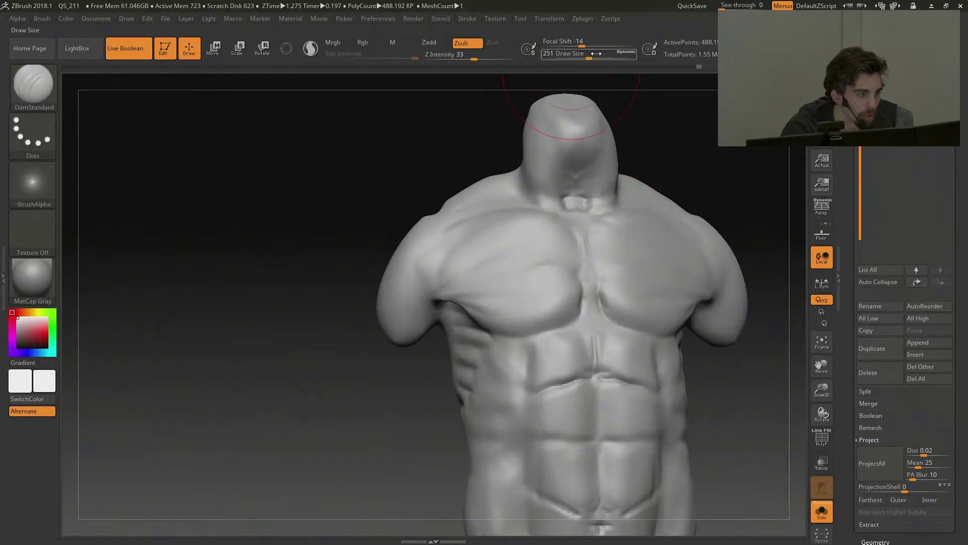
{"action": "left_click", "coordinate": [580, 55]}
{"action": "key", "text": "ctrl+2"}
{"action": "left_click_drag", "start_coordinate": [627, 258], "coordinate": [646, 271]}
{"action": "left_click_drag", "start_coordinate": [698, 168], "coordinate": [750, 187], "text": "shift"}
{"action": "key", "text": "ctrl+z"}
{"action": "key", "text": "b"}
{"action": "key", "text": "m"}
{"action": "key", "text": "v"}
{"action": "left_click_drag", "start_coordinate": [714, 231], "coordinate": [724, 217]}
Build up the middle of the chest muscles with ClayTubes at draw size 154 and smooth the strokes.
{"action": "key", "text": "b"}
{"action": "key", "text": "c"}
{"action": "key", "text": "t"}
{"action": "mouse_move", "coordinate": [666, 248]}
{"action": "left_mouse_down"}
{"action": "mouse_move", "coordinate": [678, 277]}
{"action": "mouse_move", "coordinate": [686, 266]}
{"action": "left_mouse_up"}
{"action": "mouse_move", "coordinate": [787, 203]}
{"action": "left_mouse_down", "text": "alt"}
{"action": "mouse_move", "coordinate": [691, 177]}
{"action": "mouse_move", "coordinate": [772, 237]}
{"action": "left_mouse_up", "text": "alt"}
{"action": "mouse_move", "coordinate": [671, 260]}
{"action": "left_mouse_down", "text": "shift"}
{"action": "mouse_move", "coordinate": [667, 275]}
{"action": "mouse_move", "coordinate": [682, 268]}
{"action": "left_mouse_up", "text": "shift"}
{"action": "left_click_drag", "start_coordinate": [765, 224], "coordinate": [701, 179], "text": "alt"}
{"action": "left_click_drag", "start_coordinate": [682, 255], "coordinate": [684, 267], "text": "shift"}
{"action": "mouse_move", "coordinate": [766, 226]}
{"action": "left_mouse_down"}
{"action": "mouse_move", "coordinate": [757, 242]}
{"action": "mouse_move", "coordinate": [763, 227]}
{"action": "mouse_move", "coordinate": [702, 168]}
{"action": "left_mouse_up"}
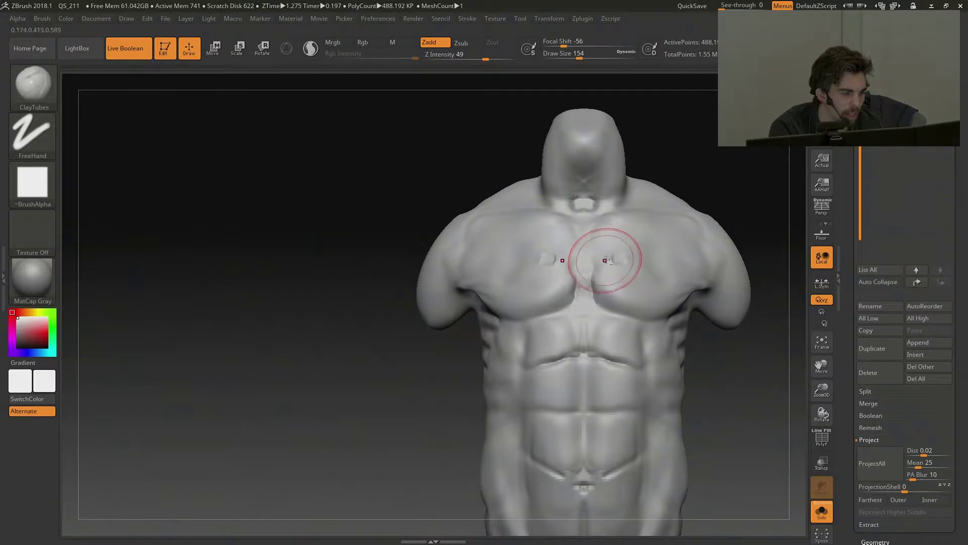
Deepen the grooves between the chest muscles and the sternum with DamStandard at draw size 154.
{"action": "left_click_drag", "start_coordinate": [648, 251], "coordinate": [648, 243], "text": "ctrl"}
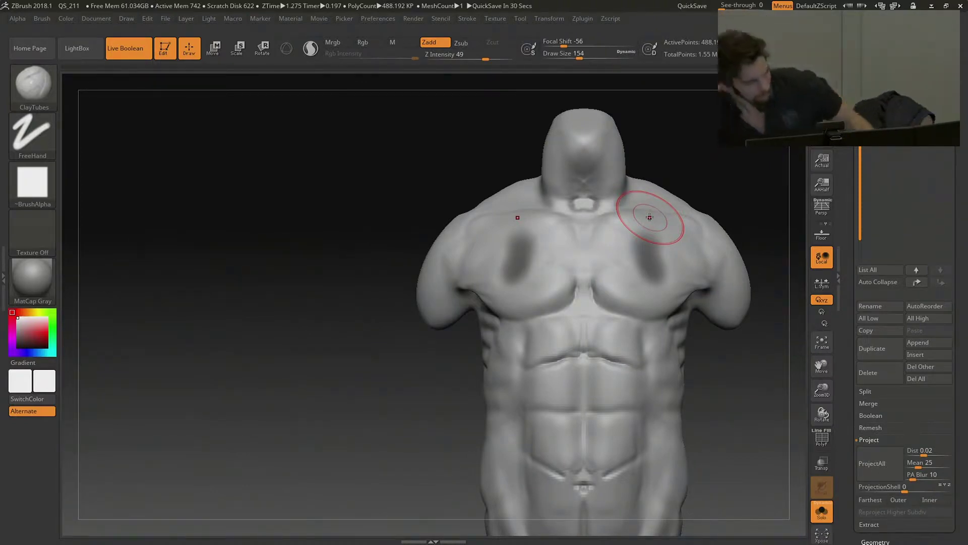
{"action": "key", "text": "b"}
{"action": "key", "text": "d"}
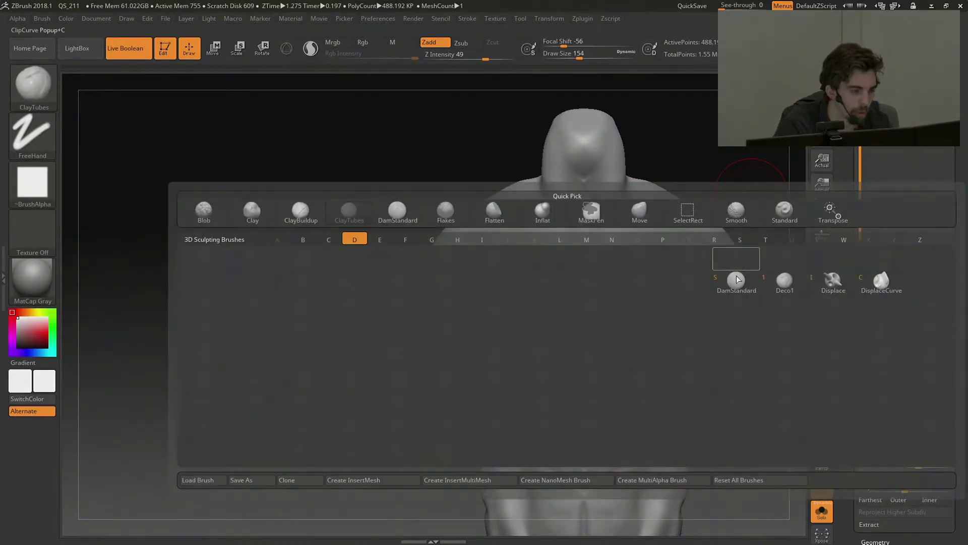
{"action": "key", "text": "s"}
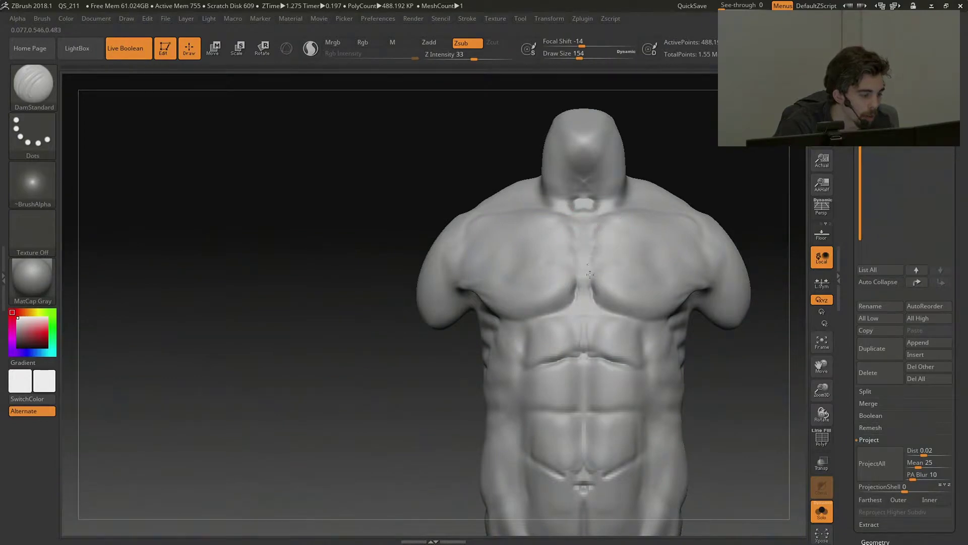
{"action": "mouse_move", "coordinate": [769, 197]}
{"action": "right_mouse_down", "text": "ctrl"}
{"action": "mouse_move", "coordinate": [684, 161]}
{"action": "mouse_move", "coordinate": [599, 227]}
{"action": "right_mouse_up", "text": "ctrl"}
Build up the upper inner corners of the chest muscles beside the sternum with ClayTubes and smooth them.
{"action": "key", "text": "b"}
{"action": "key", "text": "c"}
{"action": "key", "text": "t"}
{"action": "left_click_drag", "start_coordinate": [600, 228], "coordinate": [607, 228]}
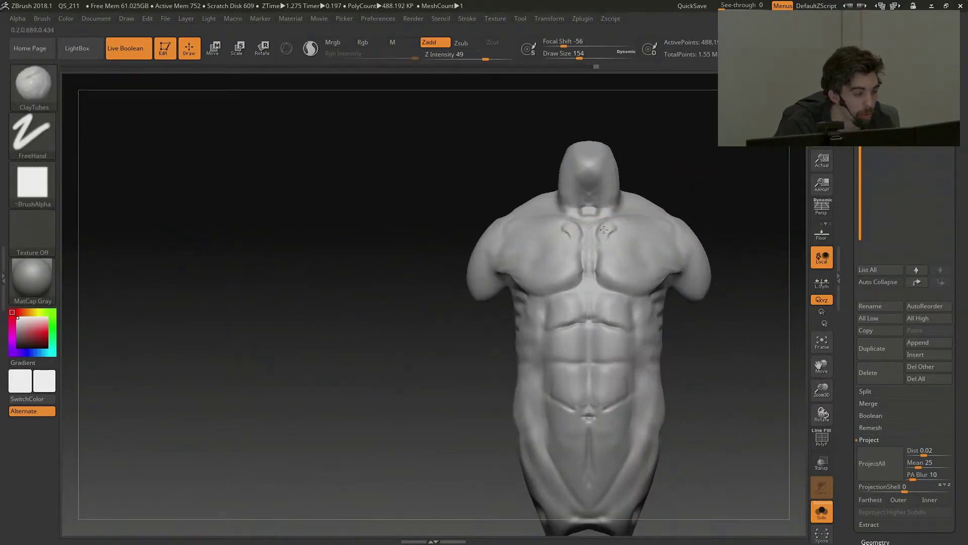
{"action": "key", "text": "shift"}
{"action": "right_click_drag", "start_coordinate": [726, 221], "coordinate": [760, 224], "text": "ctrl"}
Carve a diagonal dividing line from the armpit across the upper chest with DamStandard.
{"action": "key", "text": "b"}
{"action": "key", "text": "d"}
{"action": "key", "text": "s"}
{"action": "left_click_drag", "start_coordinate": [725, 270], "coordinate": [795, 169], "text": "alt"}
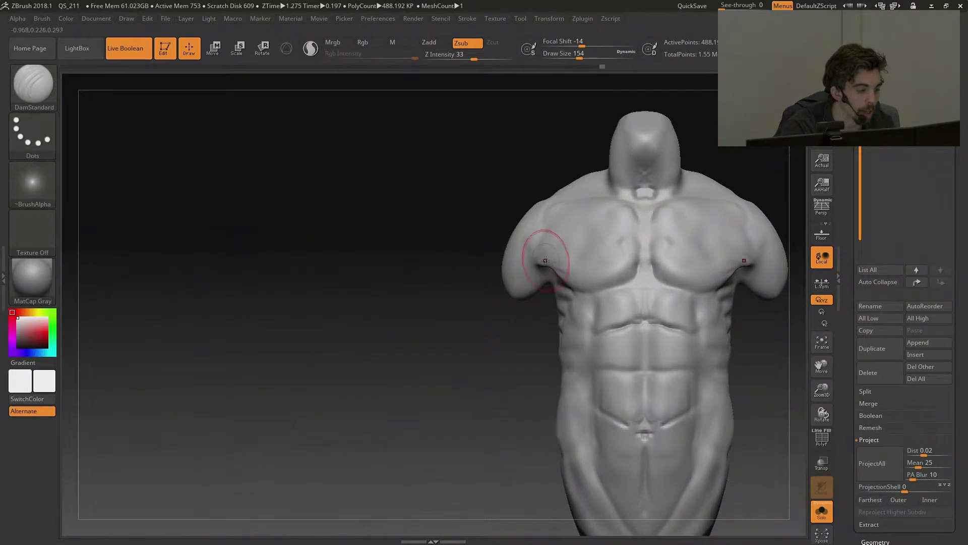
{"action": "left_click_drag", "start_coordinate": [489, 265], "coordinate": [498, 281]}
{"action": "mouse_move", "coordinate": [452, 309]}
{"action": "left_mouse_down"}
{"action": "mouse_move", "coordinate": [599, 222]}
{"action": "mouse_move", "coordinate": [550, 230]}
{"action": "left_mouse_up"}
Blend the upper chest along its diagonal dividing line by smoothing, with ClayTubes as the active brush.
{"action": "key", "text": "b"}
{"action": "key", "text": "c"}
{"action": "key", "text": "t"}
{"action": "left_click_drag", "start_coordinate": [555, 232], "coordinate": [576, 225], "text": "shift"}
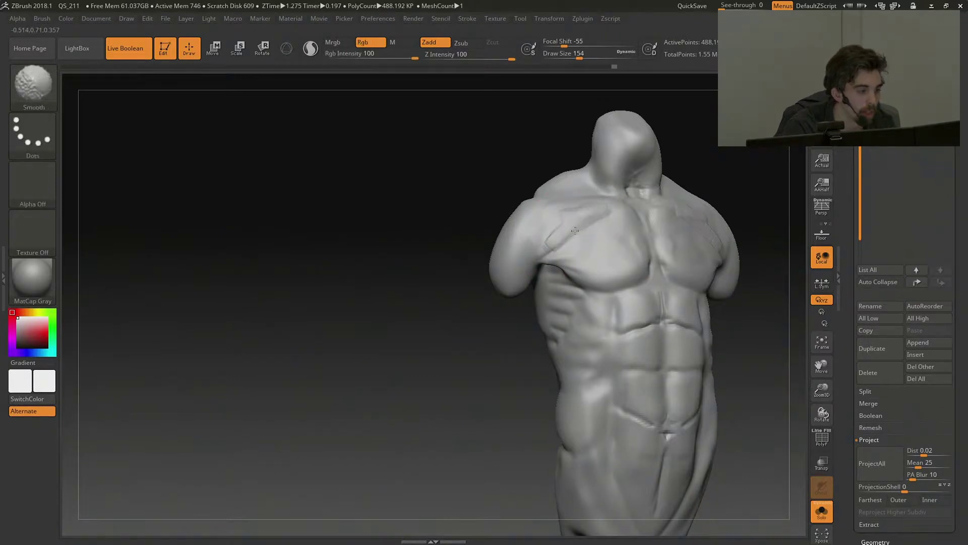
Build up the front of the shoulder muscle with ClayTubes and smooth it at a lower subdivision level.
{"action": "mouse_move", "coordinate": [762, 174]}
{"action": "right_mouse_down", "text": "shift"}
{"action": "mouse_move", "coordinate": [718, 173]}
{"action": "mouse_move", "coordinate": [738, 189]}
{"action": "mouse_move", "coordinate": [762, 187]}
{"action": "right_mouse_up", "text": "shift"}
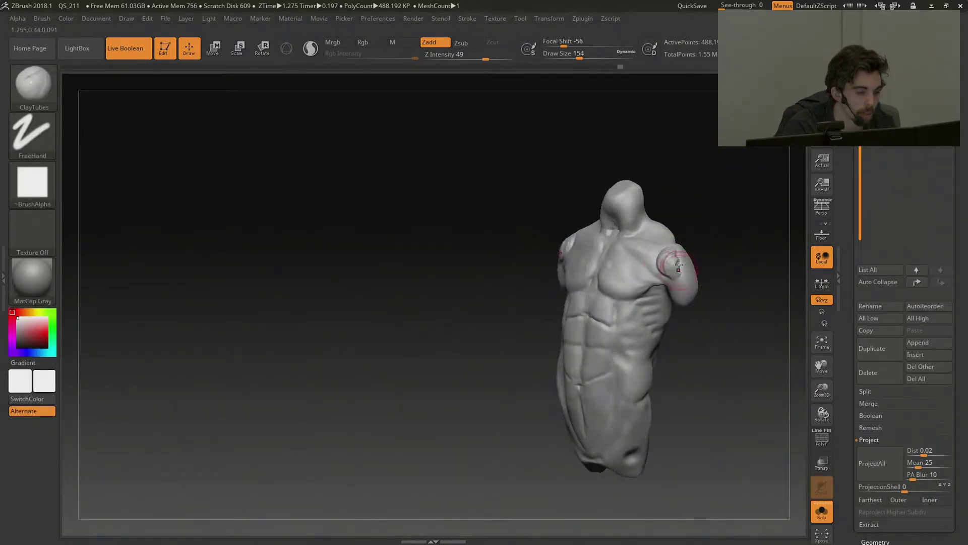
{"action": "key", "text": "shift"}
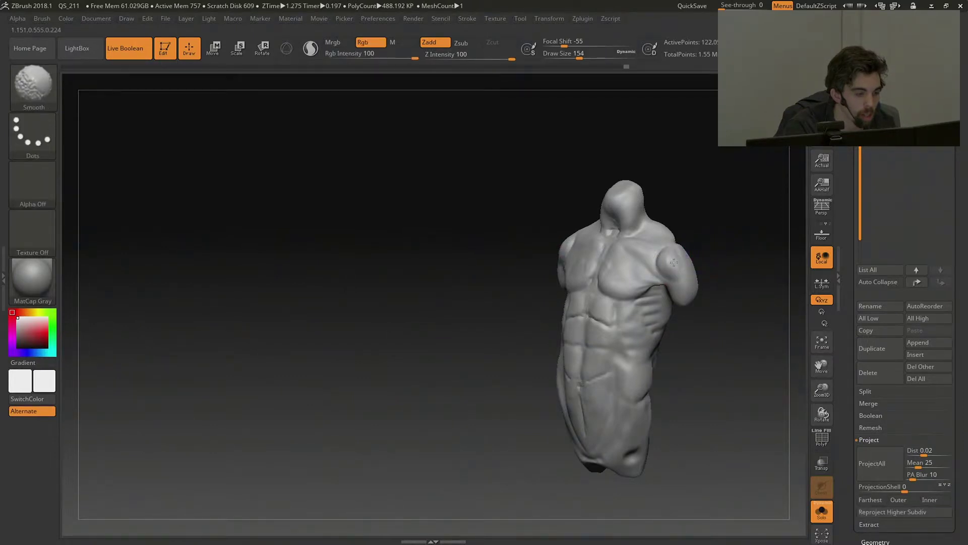
{"action": "left_click_drag", "start_coordinate": [674, 270], "coordinate": [683, 280], "text": "shift"}
Carve dividing grooves down the side and rear of the shoulder muscle with DamStandard at draw size 65.
{"action": "right_click_drag", "start_coordinate": [752, 253], "coordinate": [709, 249]}
{"action": "mouse_move", "coordinate": [770, 229]}
{"action": "right_mouse_down", "text": "alt"}
{"action": "mouse_move", "coordinate": [720, 244]}
{"action": "mouse_move", "coordinate": [751, 270]}
{"action": "mouse_move", "coordinate": [721, 272]}
{"action": "right_mouse_up", "text": "alt"}
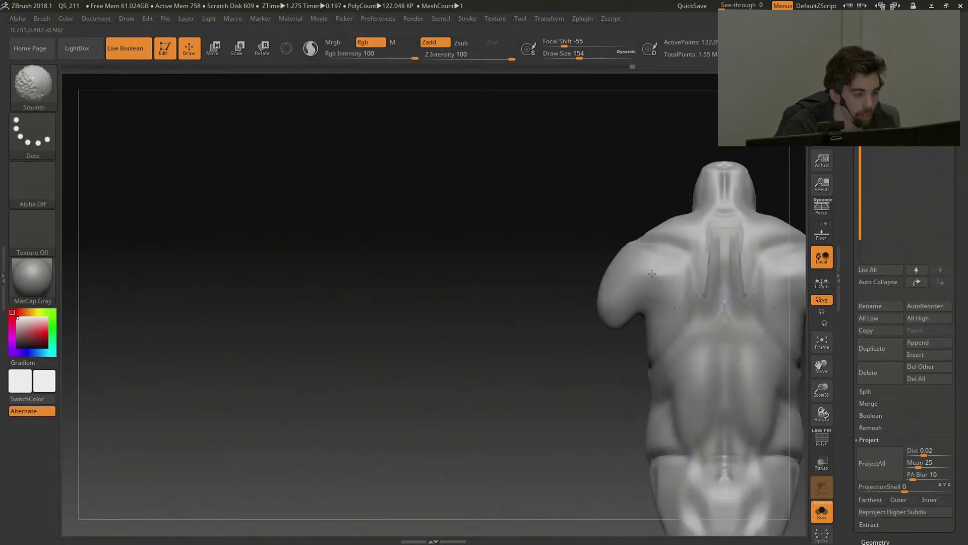
{"action": "mouse_move", "coordinate": [558, 331]}
{"action": "right_mouse_down", "text": "alt"}
{"action": "mouse_move", "coordinate": [558, 340]}
{"action": "mouse_move", "coordinate": [701, 279]}
{"action": "mouse_move", "coordinate": [664, 235]}
{"action": "right_mouse_up", "text": "alt"}
{"action": "key", "text": "b"}
{"action": "key", "text": "d"}
{"action": "key", "text": "s"}
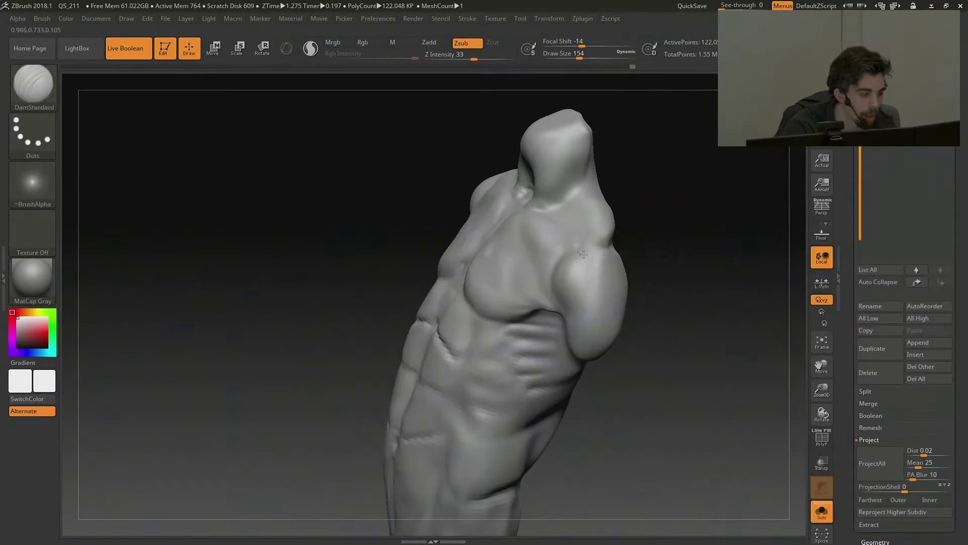
{"action": "key", "text": "b"}
{"action": "key", "text": "d"}
{"action": "key", "text": "s"}
{"action": "left_click", "coordinate": [567, 55]}
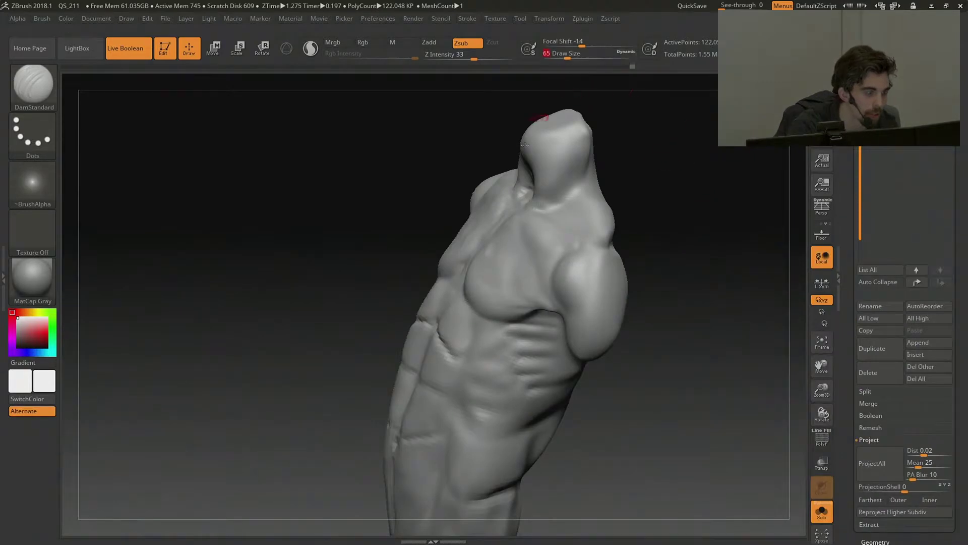
{"action": "right_click_drag", "start_coordinate": [578, 331], "coordinate": [620, 264]}
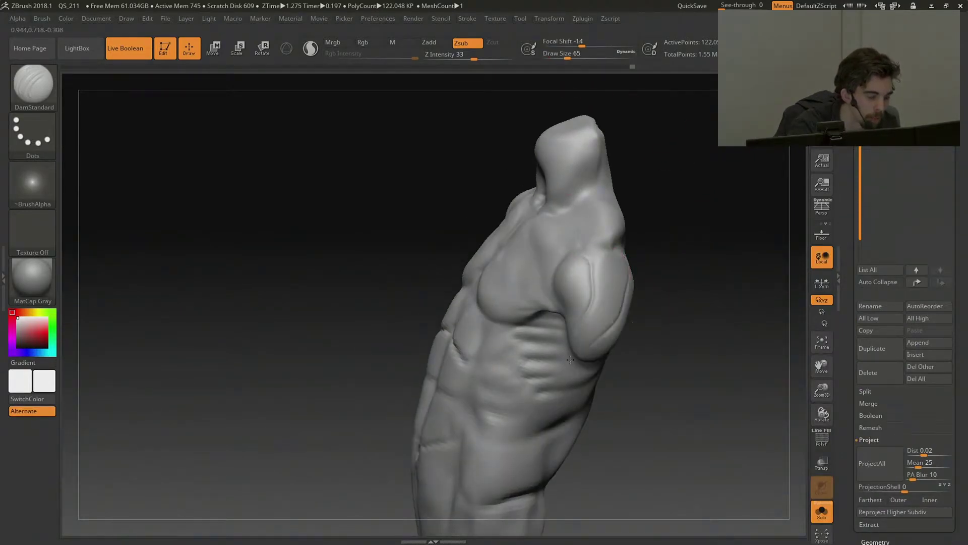
{"action": "right_click_drag", "start_coordinate": [581, 355], "coordinate": [629, 280]}
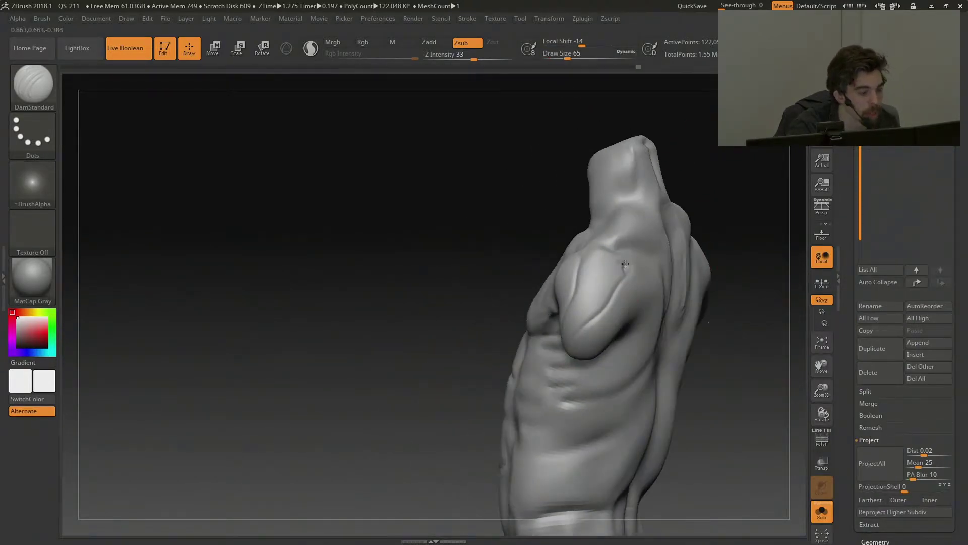
Smooth the dividing grooves of the shoulder muscle at draw size 124.
{"action": "left_click", "coordinate": [566, 55]}
{"action": "left_click_drag", "start_coordinate": [715, 161], "coordinate": [780, 191]}
{"action": "left_click_drag", "start_coordinate": [609, 270], "coordinate": [622, 293], "text": "shift"}
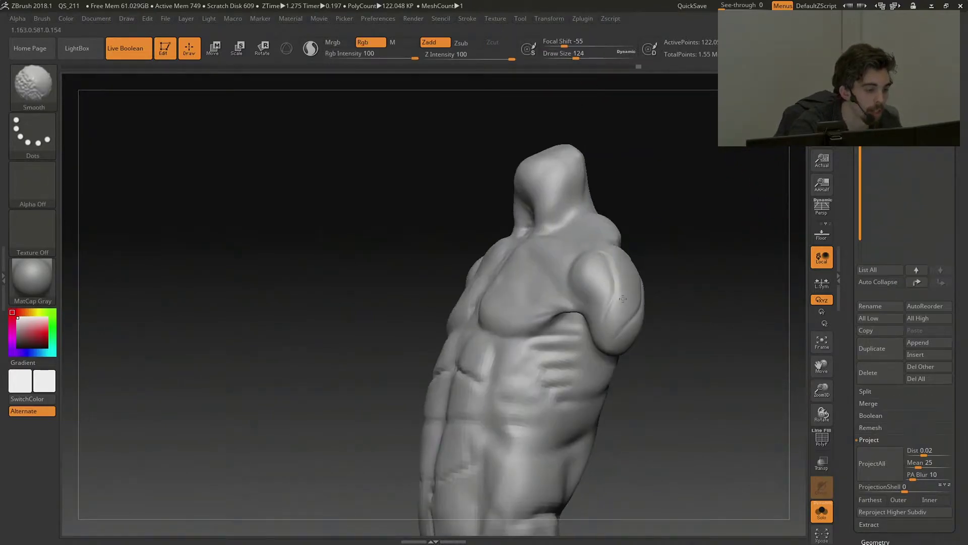
Try to carve a curved groove around the back of the shoulder with DamStandard at draw size 71.
{"action": "mouse_move", "coordinate": [738, 275]}
{"action": "right_mouse_down"}
{"action": "mouse_move", "coordinate": [443, 277]}
{"action": "mouse_move", "coordinate": [562, 251]}
{"action": "right_mouse_up"}
{"action": "left_click", "coordinate": [568, 55]}
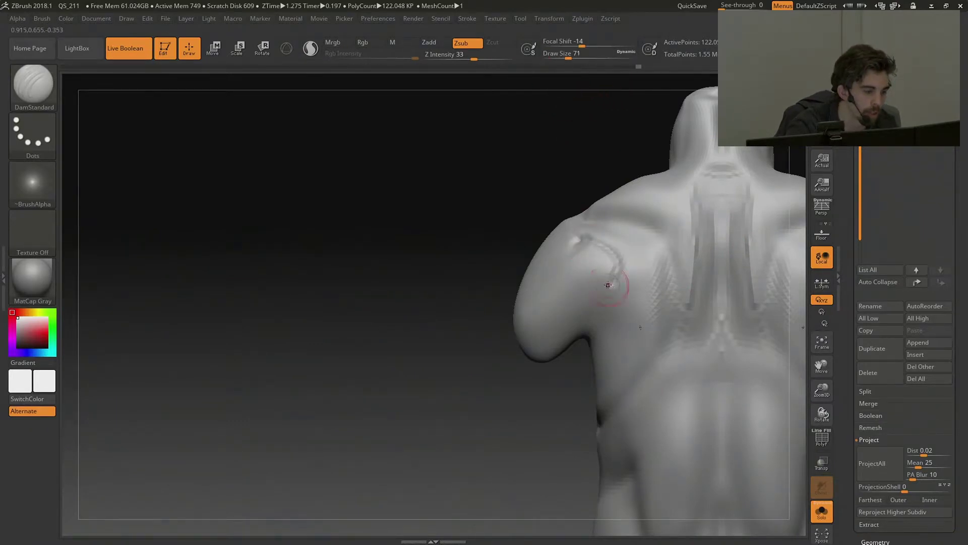
{"action": "key", "text": "ctrl+z"}
Mark the muscle areas on the back of the shoulder with mask strokes and clear the mask.
{"action": "left_click_drag", "start_coordinate": [648, 265], "coordinate": [545, 335], "text": "ctrl"}
{"action": "mouse_move", "coordinate": [636, 272]}
{"action": "left_mouse_down", "text": "ctrl"}
{"action": "mouse_move", "coordinate": [645, 248]}
{"action": "mouse_move", "coordinate": [572, 245]}
{"action": "left_mouse_up", "text": "ctrl"}
{"action": "mouse_move", "coordinate": [578, 291]}
{"action": "left_mouse_down", "text": "ctrl"}
{"action": "mouse_move", "coordinate": [571, 278]}
{"action": "mouse_move", "coordinate": [596, 280]}
{"action": "left_mouse_up", "text": "ctrl"}
{"action": "left_click_drag", "start_coordinate": [465, 275], "coordinate": [474, 282], "text": "ctrl"}
{"action": "mouse_move", "coordinate": [588, 240]}
{"action": "left_mouse_down", "text": "ctrl"}
{"action": "mouse_move", "coordinate": [617, 271]}
{"action": "mouse_move", "coordinate": [614, 285]}
{"action": "left_mouse_up", "text": "ctrl"}
{"action": "left_click_drag", "start_coordinate": [446, 372], "coordinate": [469, 366], "text": "ctrl"}
Shape a rounded form on the back of the shoulder at draw size 83 and smooth its surroundings.
{"action": "left_click_drag", "start_coordinate": [575, 59], "coordinate": [570, 59]}
{"action": "mouse_move", "coordinate": [599, 235]}
{"action": "left_mouse_down"}
{"action": "mouse_move", "coordinate": [610, 282]}
{"action": "mouse_move", "coordinate": [591, 263]}
{"action": "mouse_move", "coordinate": [617, 267]}
{"action": "mouse_move", "coordinate": [601, 309]}
{"action": "left_mouse_up"}
{"action": "key", "text": "ctrl+2"}
{"action": "mouse_move", "coordinate": [623, 264]}
{"action": "left_mouse_down"}
{"action": "mouse_move", "coordinate": [615, 284]}
{"action": "mouse_move", "coordinate": [548, 327]}
{"action": "mouse_move", "coordinate": [531, 307]}
{"action": "mouse_move", "coordinate": [294, 302]}
{"action": "left_mouse_up"}
{"action": "left_click_drag", "start_coordinate": [686, 217], "coordinate": [521, 235], "text": "alt"}
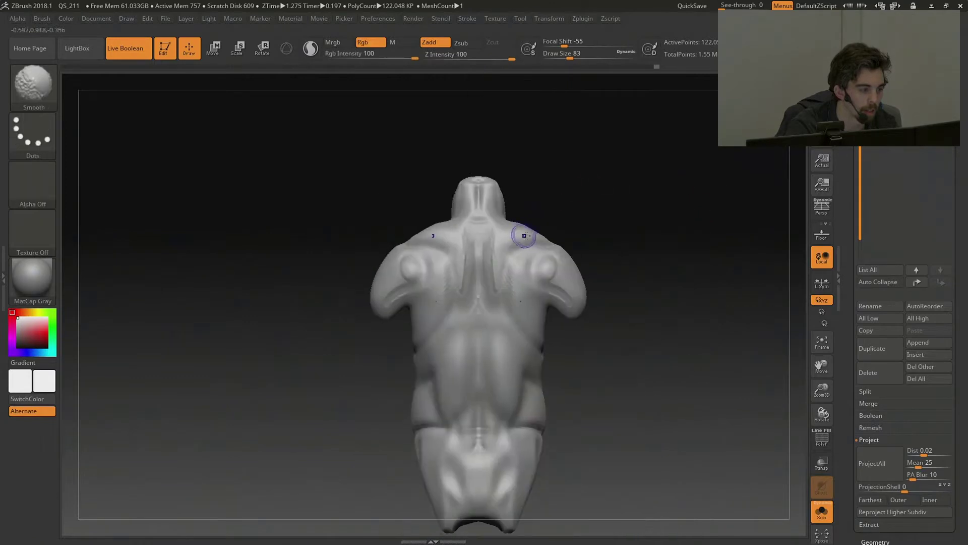
Fill the upper back beside the spine and the base of the neck with ClayTubes and smooth them.
{"action": "left_click_drag", "start_coordinate": [578, 189], "coordinate": [581, 219], "text": "alt"}
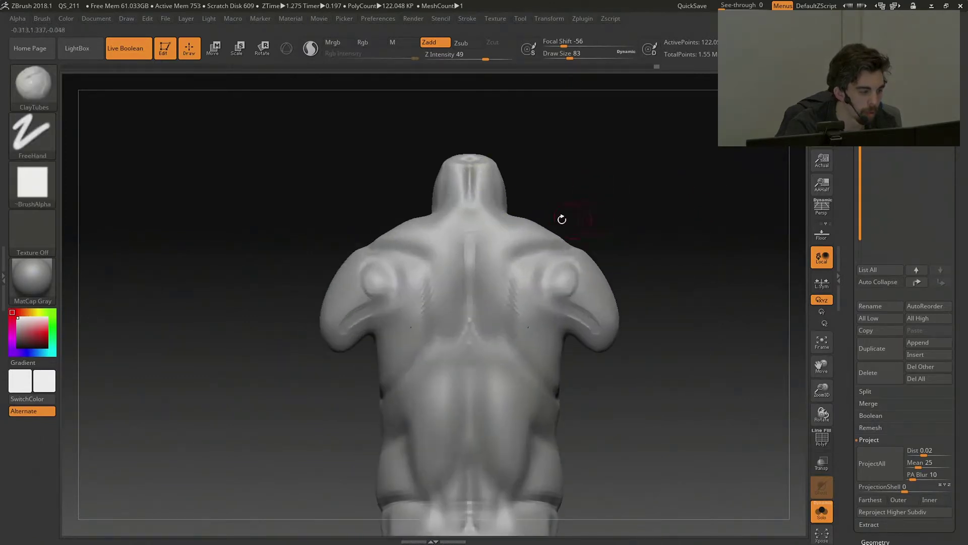
{"action": "left_click_drag", "start_coordinate": [465, 204], "coordinate": [467, 224]}
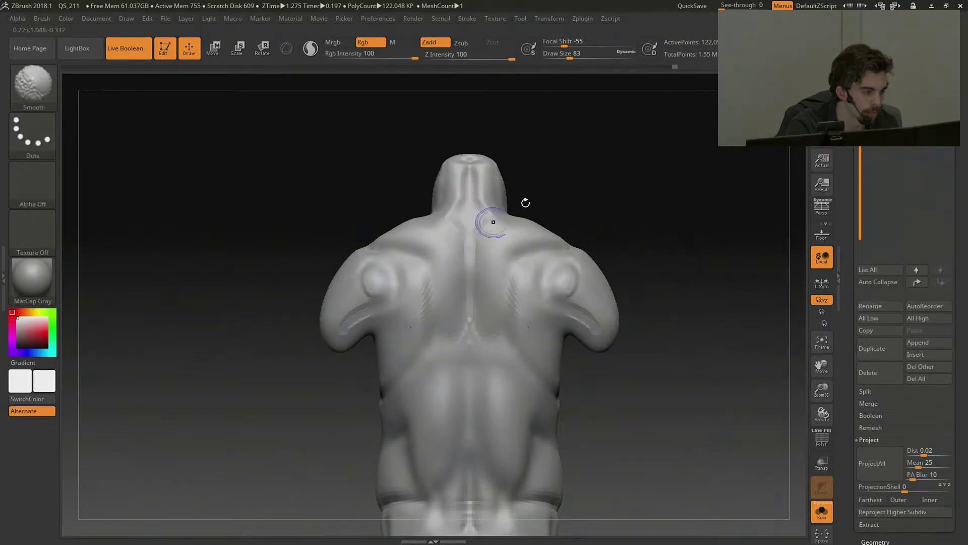
{"action": "right_click_drag", "start_coordinate": [460, 214], "coordinate": [491, 241], "text": "alt"}
{"action": "left_click_drag", "start_coordinate": [492, 241], "coordinate": [515, 286]}
{"action": "left_click_drag", "start_coordinate": [489, 245], "coordinate": [490, 280]}
{"action": "left_click_drag", "start_coordinate": [497, 275], "coordinate": [503, 202], "text": "shift"}
Carve the line from the back of the neck down along the spine with DamStandard.
{"action": "key", "text": "b"}
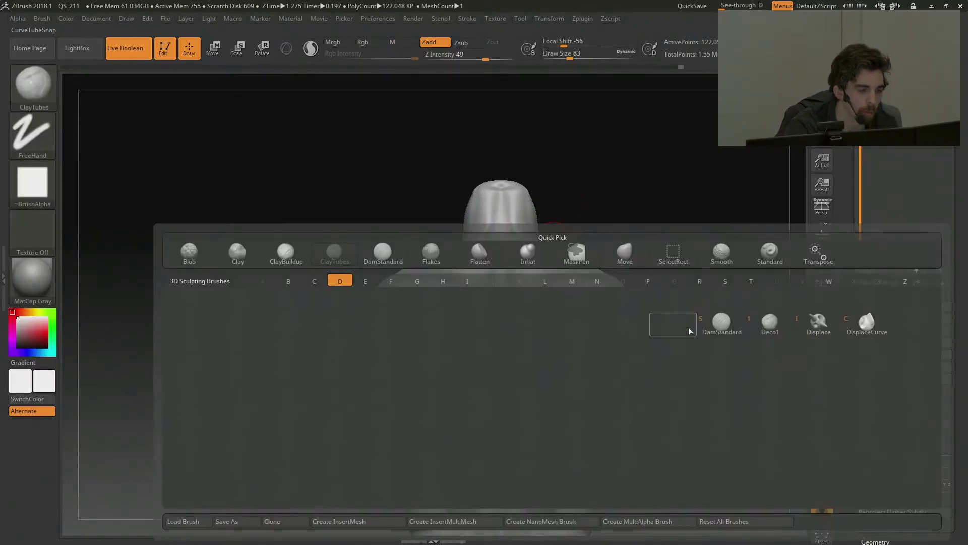
{"action": "key", "text": "d"}
{"action": "key", "text": "s"}
{"action": "left_click_drag", "start_coordinate": [509, 227], "coordinate": [517, 299]}
Return to the highest subdivision level and smooth the mid-back beside the spine.
{"action": "left_click_drag", "start_coordinate": [606, 266], "coordinate": [642, 229], "text": "alt"}
{"action": "key", "text": "b"}
{"action": "key", "text": "c"}
{"action": "key", "text": "t"}
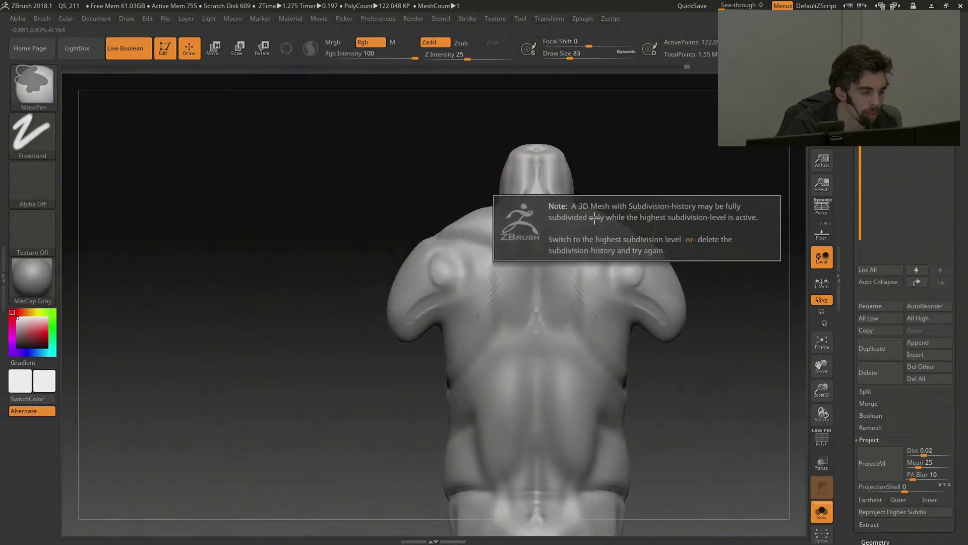
{"action": "key", "text": "d"}
{"action": "left_click_drag", "start_coordinate": [550, 240], "coordinate": [558, 257], "text": "shift"}
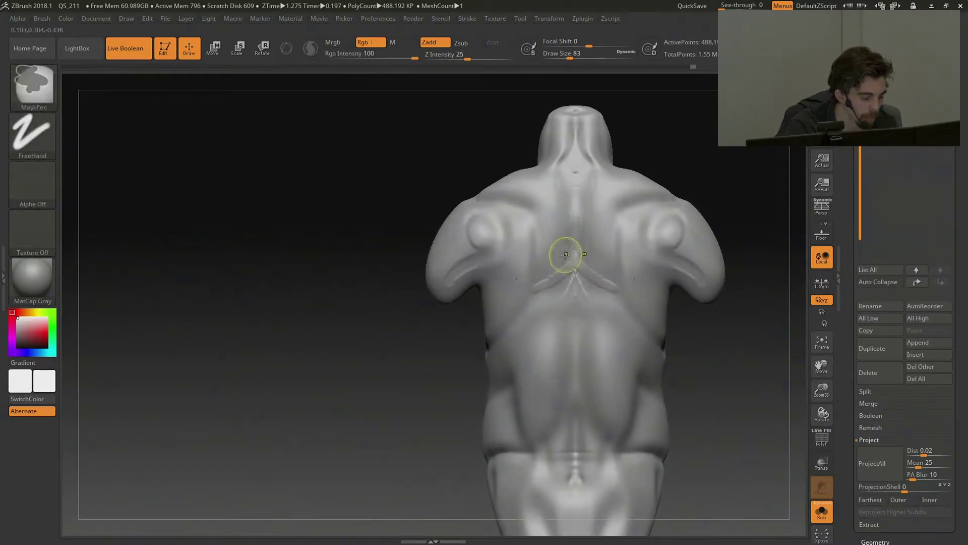
Carve an inverted V-shaped groove across the spine at the mid-back with DamStandard.
{"action": "key", "text": "b"}
{"action": "key", "text": "d"}
{"action": "mouse_move", "coordinate": [543, 276]}
{"action": "left_mouse_down"}
{"action": "mouse_move", "coordinate": [574, 253]}
{"action": "mouse_move", "coordinate": [543, 280]}
{"action": "left_mouse_up"}
{"action": "left_click_drag", "start_coordinate": [576, 248], "coordinate": [536, 286]}
{"action": "left_click_drag", "start_coordinate": [748, 331], "coordinate": [743, 281], "text": "alt"}
{"action": "left_click_drag", "start_coordinate": [744, 281], "coordinate": [741, 292]}
{"action": "mouse_move", "coordinate": [668, 146]}
{"action": "left_mouse_down"}
{"action": "mouse_move", "coordinate": [629, 157]}
{"action": "mouse_move", "coordinate": [608, 218]}
{"action": "left_mouse_up"}
{"action": "left_click_drag", "start_coordinate": [727, 294], "coordinate": [726, 289]}
{"action": "key", "text": "ctrl"}
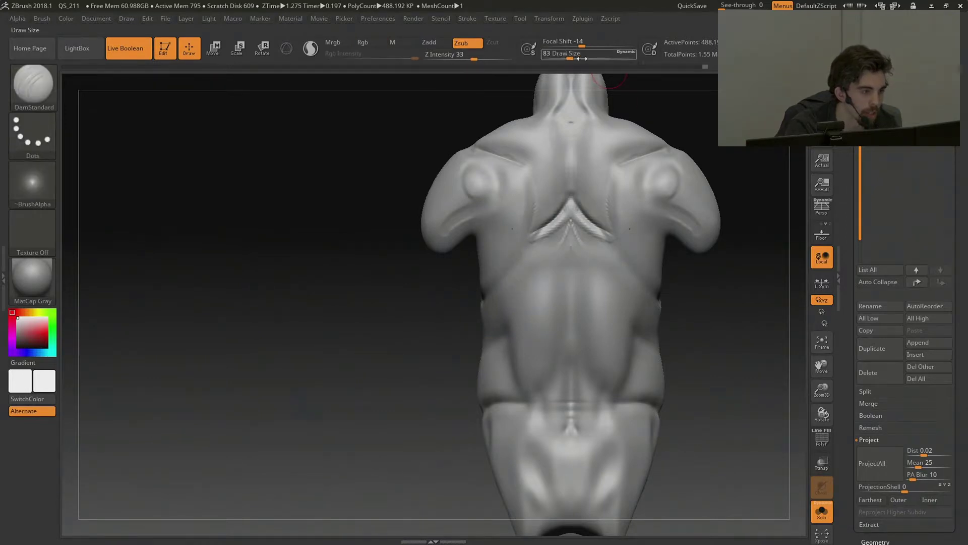
Pull the sides of the upper back outward beneath the armpits with the Move brush at draw size 202.
{"action": "key", "text": "b"}
{"action": "key", "text": "m"}
{"action": "key", "text": "v"}
{"action": "left_click_drag", "start_coordinate": [658, 254], "coordinate": [685, 230]}
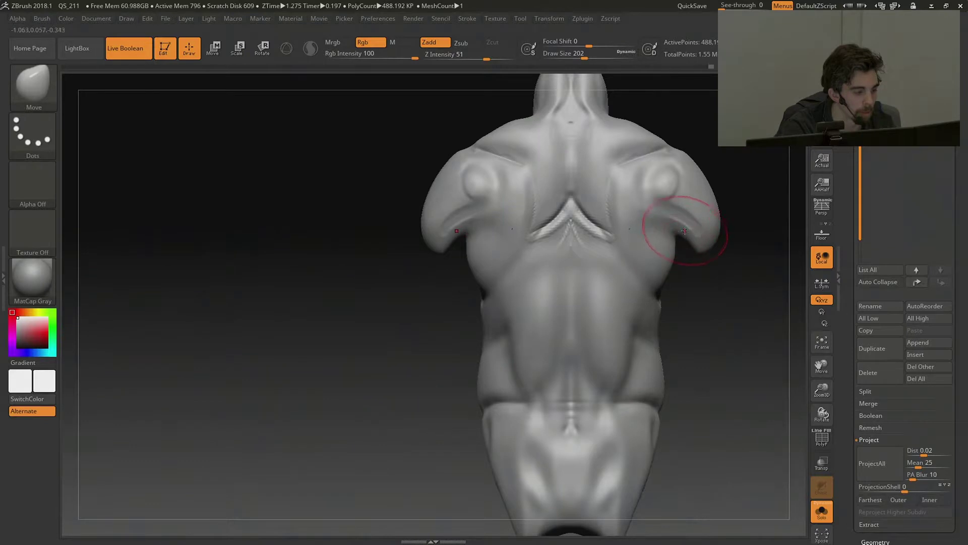
{"action": "mouse_move", "coordinate": [719, 281]}
{"action": "left_mouse_down"}
{"action": "mouse_move", "coordinate": [691, 263]}
{"action": "mouse_move", "coordinate": [735, 279]}
{"action": "mouse_move", "coordinate": [785, 271]}
{"action": "mouse_move", "coordinate": [681, 289]}
{"action": "left_mouse_up"}
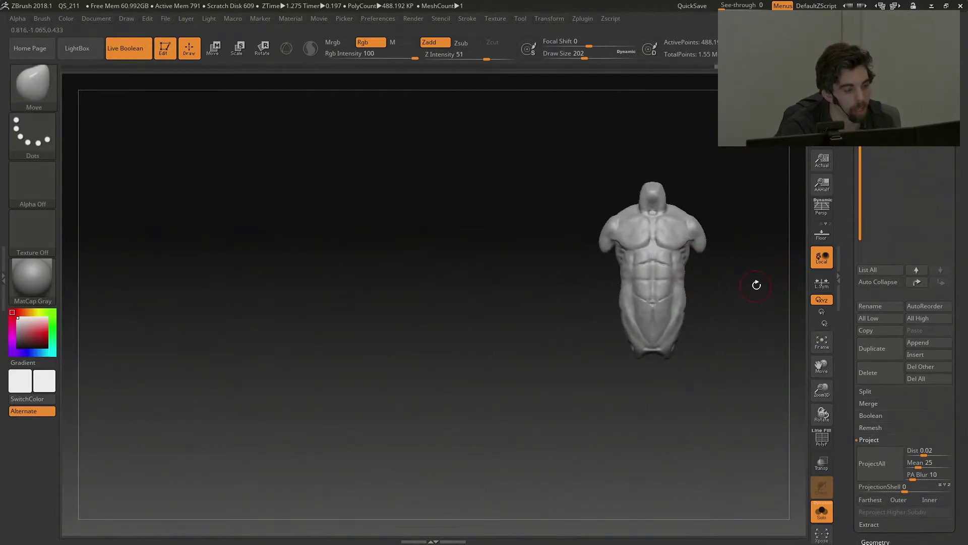
{"action": "mouse_move", "coordinate": [759, 278]}
{"action": "left_mouse_down"}
{"action": "mouse_move", "coordinate": [692, 281]}
{"action": "mouse_move", "coordinate": [691, 258]}
{"action": "left_mouse_up"}
{"action": "key", "text": "f"}
Smooth the inverted V-shaped groove at the mid-back.
{"action": "key", "text": "shift"}
{"action": "left_click_drag", "start_coordinate": [572, 217], "coordinate": [561, 251], "text": "shift"}
{"action": "left_click_drag", "start_coordinate": [696, 177], "coordinate": [698, 227], "text": "alt"}
Build up the area around the inner ends of the shoulder-blade ridges with ClayTubes at draw size 56.
{"action": "left_click_drag", "start_coordinate": [584, 56], "coordinate": [565, 58]}
{"action": "mouse_move", "coordinate": [667, 177]}
{"action": "left_mouse_down", "text": "alt"}
{"action": "mouse_move", "coordinate": [662, 142]}
{"action": "mouse_move", "coordinate": [735, 169]}
{"action": "mouse_move", "coordinate": [734, 202]}
{"action": "left_mouse_up", "text": "alt"}
{"action": "key", "text": "b"}
{"action": "key", "text": "c"}
{"action": "key", "text": "t"}
{"action": "mouse_move", "coordinate": [636, 214]}
{"action": "left_mouse_down"}
{"action": "mouse_move", "coordinate": [643, 206]}
{"action": "mouse_move", "coordinate": [630, 217]}
{"action": "left_mouse_up"}
Carve the diamond-shaped outline at the base of the neck and sharpen the shoulder-blade ridges with DamStandard.
{"action": "key", "text": "b"}
{"action": "key", "text": "d"}
{"action": "key", "text": "s"}
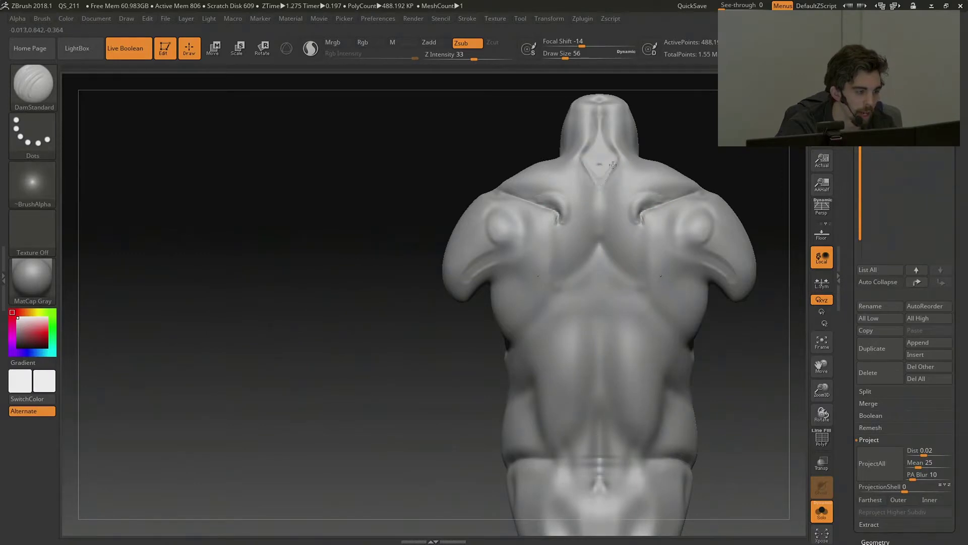
{"action": "left_click_drag", "start_coordinate": [734, 152], "coordinate": [761, 116], "text": "alt"}
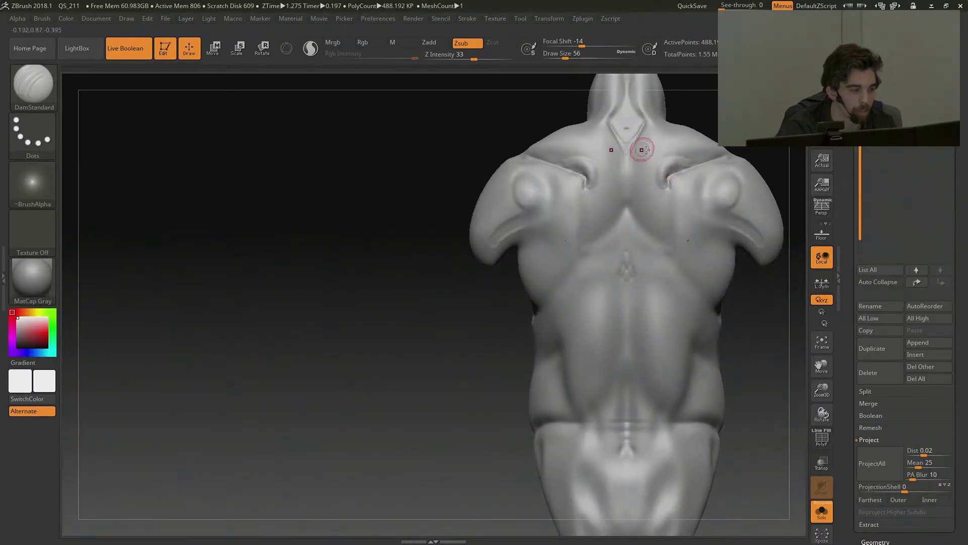
Mark the areas at the neck base and mid-back with mask strokes and clear the mask.
{"action": "key", "text": "ctrl"}
{"action": "mouse_move", "coordinate": [528, 151]}
{"action": "left_mouse_down", "text": "ctrl"}
{"action": "mouse_move", "coordinate": [696, 151]}
{"action": "mouse_move", "coordinate": [712, 231]}
{"action": "mouse_move", "coordinate": [666, 224]}
{"action": "mouse_move", "coordinate": [728, 173]}
{"action": "mouse_move", "coordinate": [538, 162]}
{"action": "mouse_move", "coordinate": [716, 143]}
{"action": "mouse_move", "coordinate": [623, 202]}
{"action": "mouse_move", "coordinate": [560, 157]}
{"action": "mouse_move", "coordinate": [569, 145]}
{"action": "left_mouse_up", "text": "ctrl"}
{"action": "key", "text": "ctrl+z"}
{"action": "right_click_drag", "start_coordinate": [619, 92], "coordinate": [618, 137], "text": "alt"}
{"action": "mouse_move", "coordinate": [617, 125]}
{"action": "left_mouse_down", "text": "ctrl"}
{"action": "mouse_move", "coordinate": [638, 152]}
{"action": "mouse_move", "coordinate": [648, 126]}
{"action": "left_mouse_up", "text": "ctrl"}
{"action": "left_click_drag", "start_coordinate": [609, 292], "coordinate": [652, 292], "text": "ctrl"}
{"action": "left_click_drag", "start_coordinate": [779, 317], "coordinate": [794, 333], "text": "ctrl"}
Build up the inner borders of the shoulder blades with ClayTubes at draw size 68 and smooth them.
{"action": "key", "text": "b"}
{"action": "key", "text": "c"}
{"action": "key", "text": "t"}
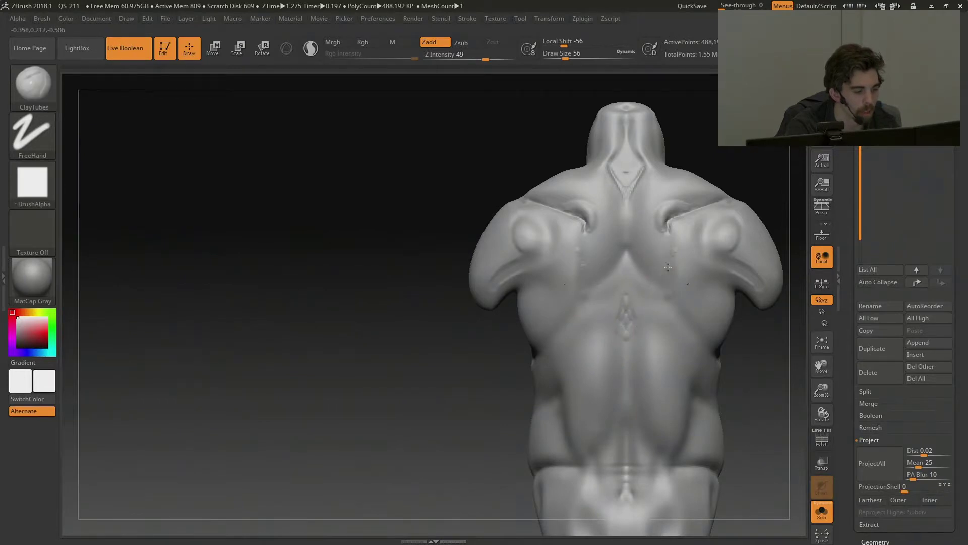
{"action": "key", "text": "shift"}
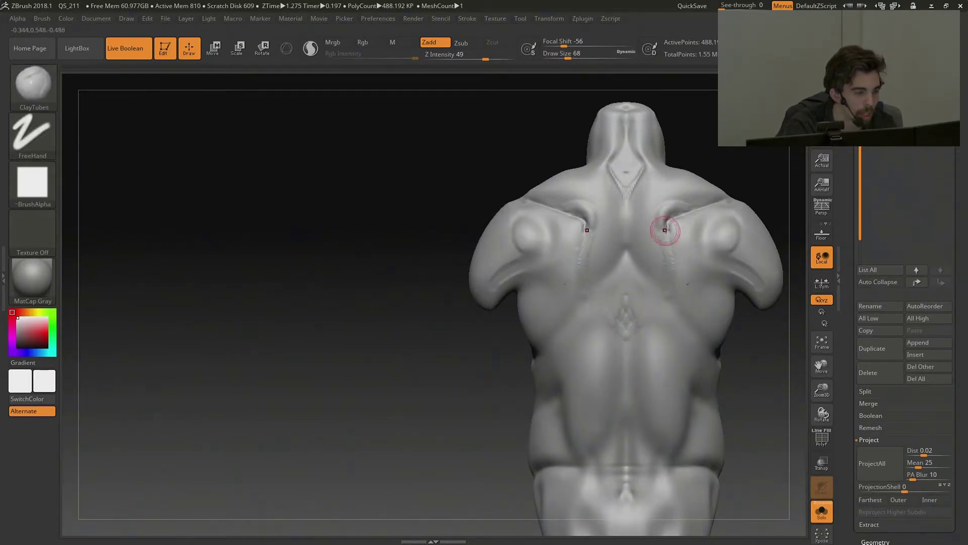
{"action": "key", "text": "shift"}
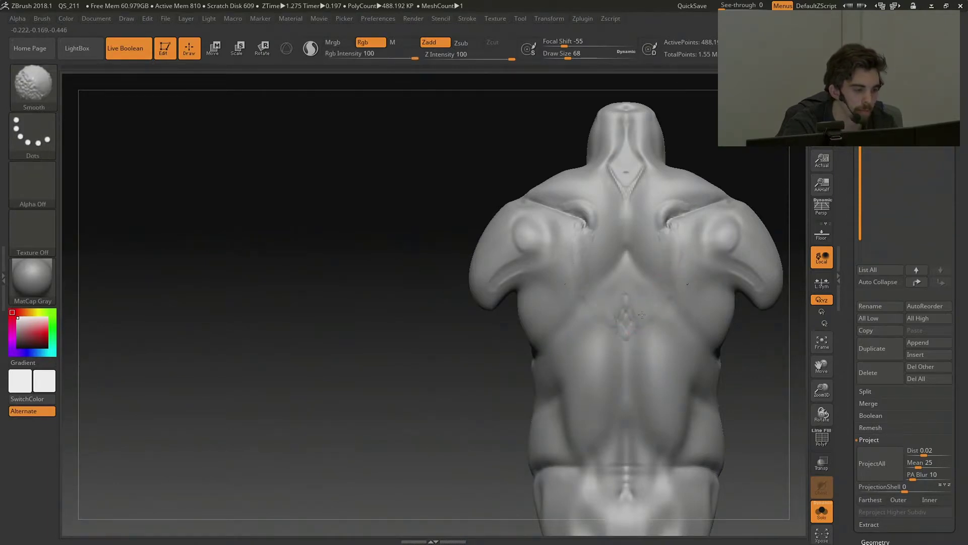
Smooth the raised form at the mid-back and the spine between the shoulder blades.
{"action": "left_click_drag", "start_coordinate": [749, 194], "coordinate": [599, 178], "text": "alt"}
{"action": "left_click_drag", "start_coordinate": [701, 245], "coordinate": [716, 308], "text": "alt"}
{"action": "key", "text": "shift"}
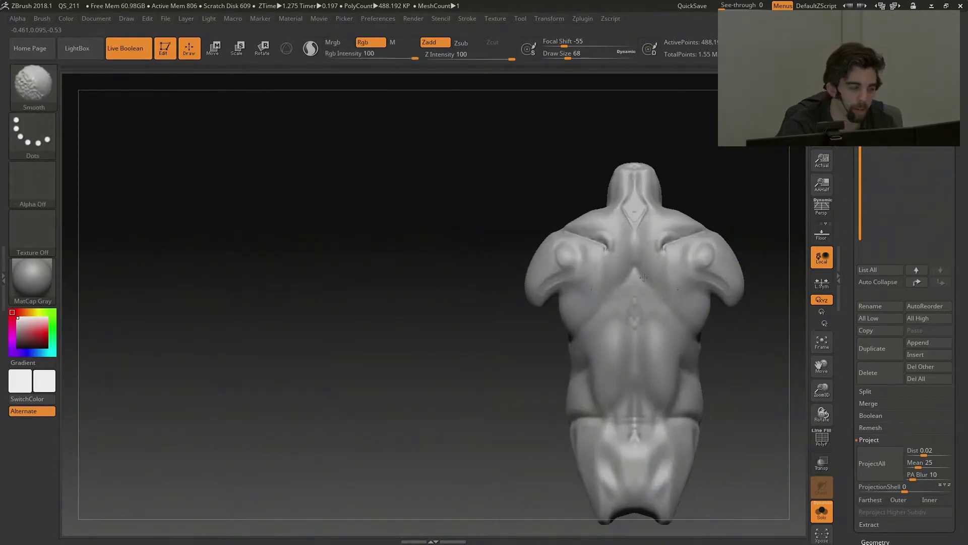
{"action": "left_click_drag", "start_coordinate": [738, 201], "coordinate": [727, 247], "text": "alt"}
{"action": "key", "text": "shift"}
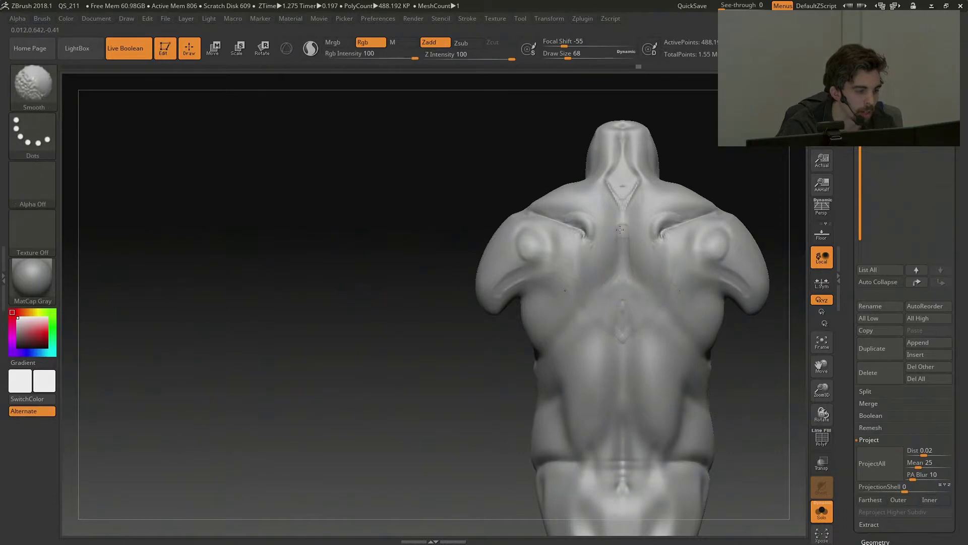
{"action": "right_click_drag", "start_coordinate": [743, 189], "coordinate": [721, 230], "text": "ctrl"}
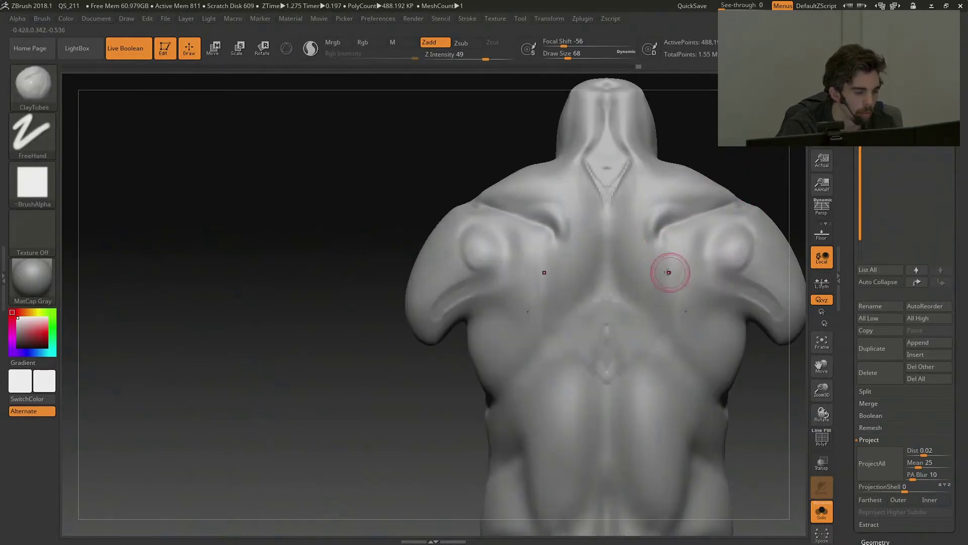
Add a ClayTubes ridge down the inner edge of each shoulder blade and blend it by smoothing.
{"action": "left_click_drag", "start_coordinate": [656, 247], "coordinate": [661, 304]}
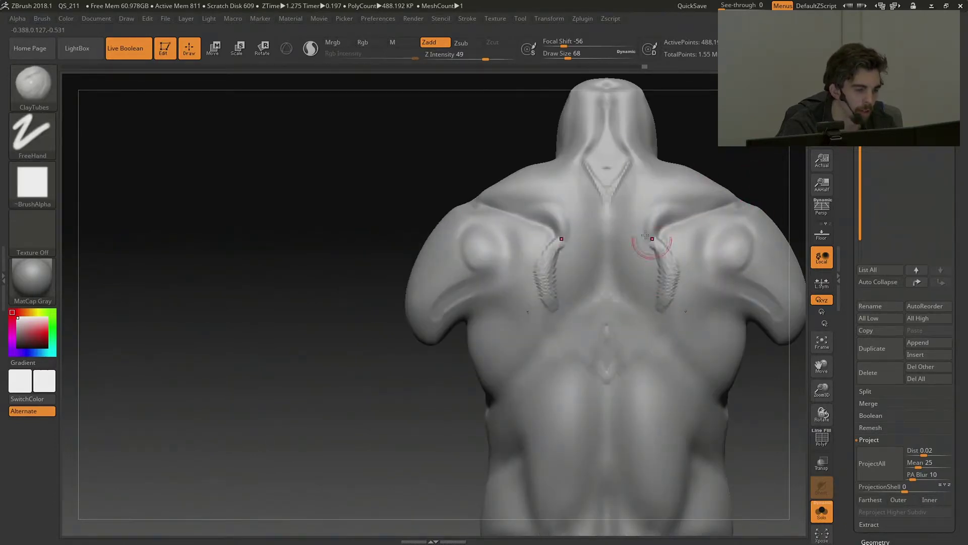
{"action": "key", "text": "shift"}
{"action": "left_click_drag", "start_coordinate": [719, 180], "coordinate": [693, 108], "text": "alt"}
{"action": "key", "text": "shift"}
{"action": "left_click_drag", "start_coordinate": [753, 209], "coordinate": [759, 260], "text": "alt"}
{"action": "right_click_drag", "start_coordinate": [752, 215], "coordinate": [750, 210], "text": "ctrl"}
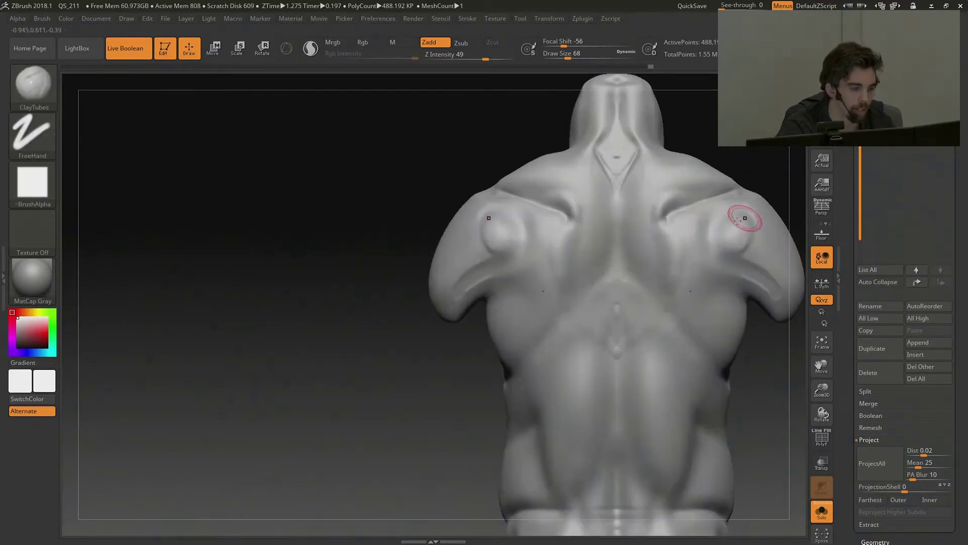
Try to outline the shoulder-blade ridge, its inner border and a V down to the mid-spine with DamStandard.
{"action": "key", "text": "b"}
{"action": "key", "text": "d"}
{"action": "key", "text": "s"}
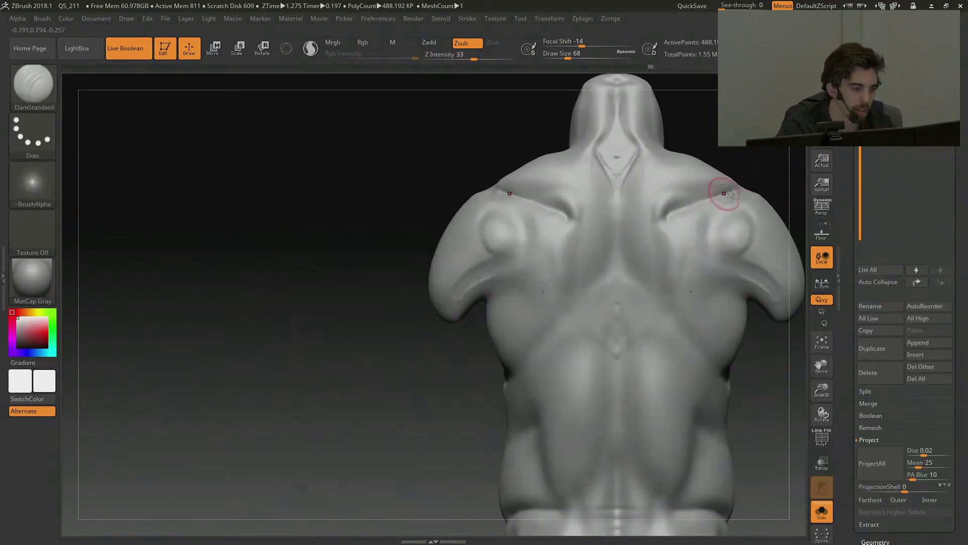
{"action": "mouse_move", "coordinate": [741, 188]}
{"action": "left_mouse_down"}
{"action": "mouse_move", "coordinate": [659, 215]}
{"action": "mouse_move", "coordinate": [682, 248]}
{"action": "mouse_move", "coordinate": [674, 272]}
{"action": "left_mouse_up"}
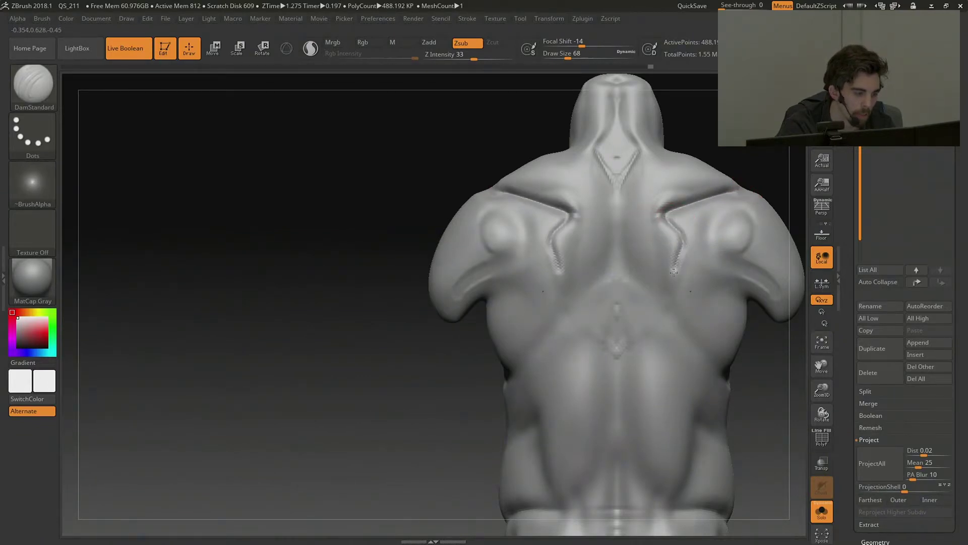
{"action": "mouse_move", "coordinate": [658, 308]}
{"action": "left_mouse_down"}
{"action": "mouse_move", "coordinate": [617, 365]}
{"action": "mouse_move", "coordinate": [677, 299]}
{"action": "mouse_move", "coordinate": [681, 230]}
{"action": "mouse_move", "coordinate": [664, 214]}
{"action": "left_mouse_up"}
{"action": "key", "text": "ctrl+z"}
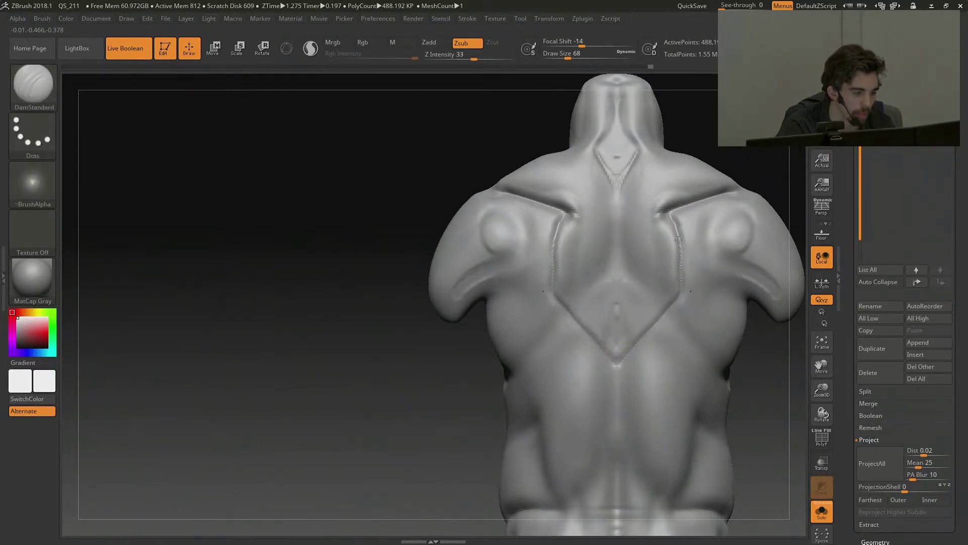
{"action": "left_click_drag", "start_coordinate": [743, 185], "coordinate": [621, 355], "text": "ctrl"}
{"action": "key", "text": "ctrl+z"}
Mask the lower point of the V at the mid-spine, and undo the mask and the carved outline.
{"action": "left_click_drag", "start_coordinate": [756, 350], "coordinate": [727, 322], "text": "alt"}
{"action": "left_click_drag", "start_coordinate": [644, 279], "coordinate": [674, 290], "text": "ctrl"}
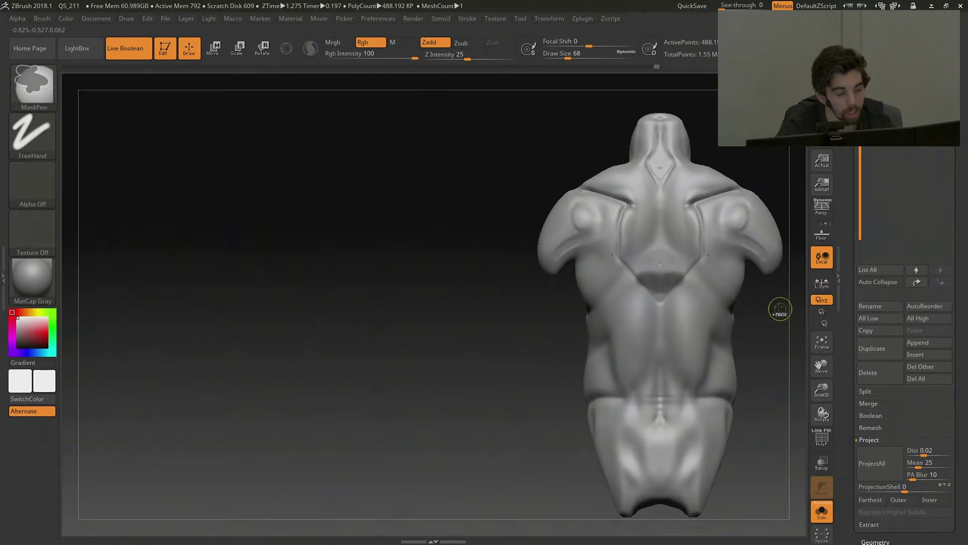
{"action": "key", "text": "ctrl+z"}
{"action": "key", "text": "ctrl+z"}
Carve the groove along the shoulder-blade ridges with DamStandard and soften it by smoothing at draw size 108.
{"action": "left_click_drag", "start_coordinate": [702, 206], "coordinate": [724, 190]}
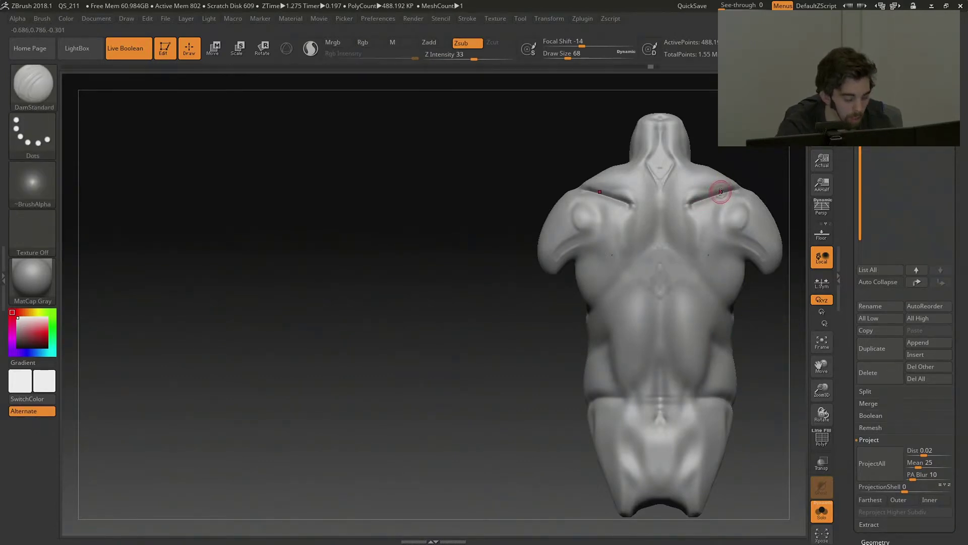
{"action": "key", "text": "b"}
{"action": "key", "text": "m"}
{"action": "key", "text": "v"}
{"action": "key", "text": "bracketright"}
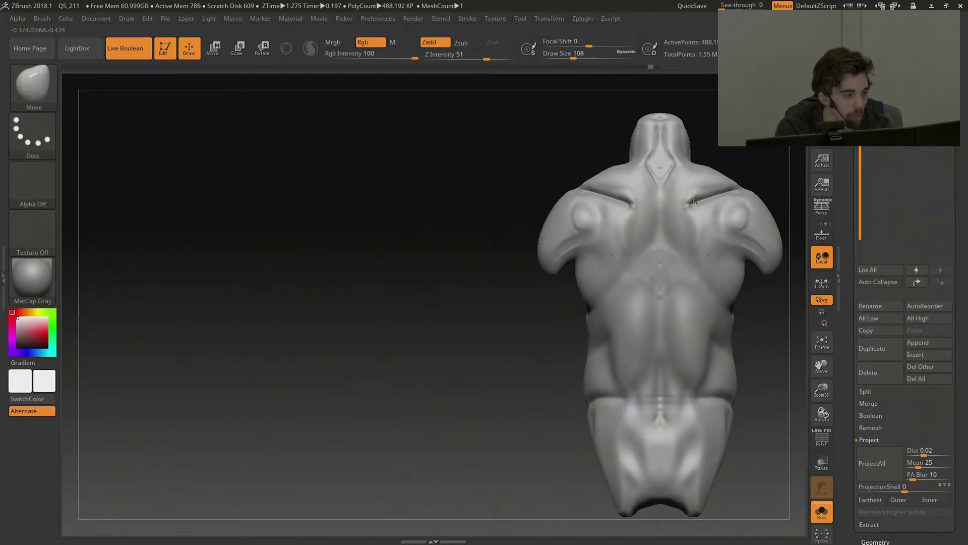
{"action": "left_click_drag", "start_coordinate": [703, 201], "coordinate": [716, 188], "text": "shift"}
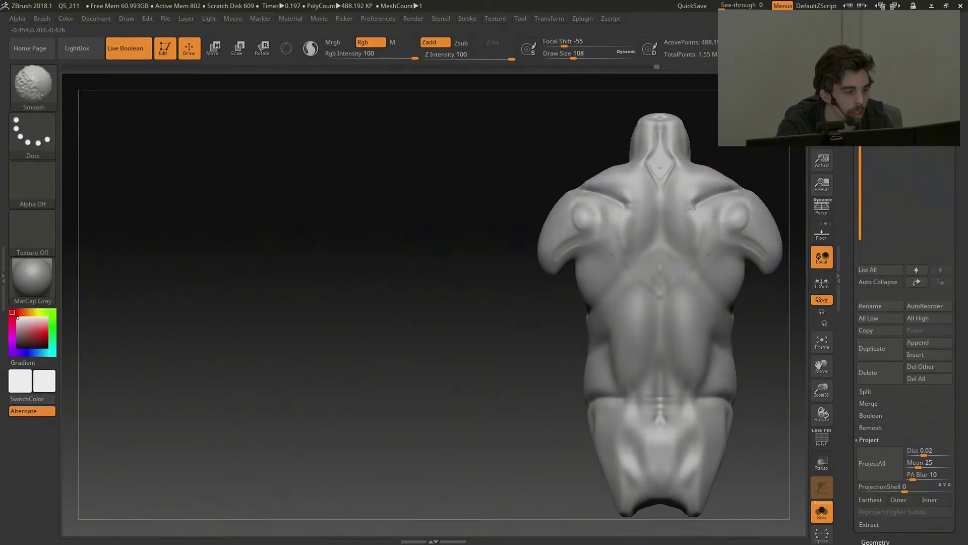
Try to outline the inner shoulder-blade borders and a V at the mid-spine with DamStandard at draw size 49.
{"action": "left_click", "coordinate": [565, 54]}
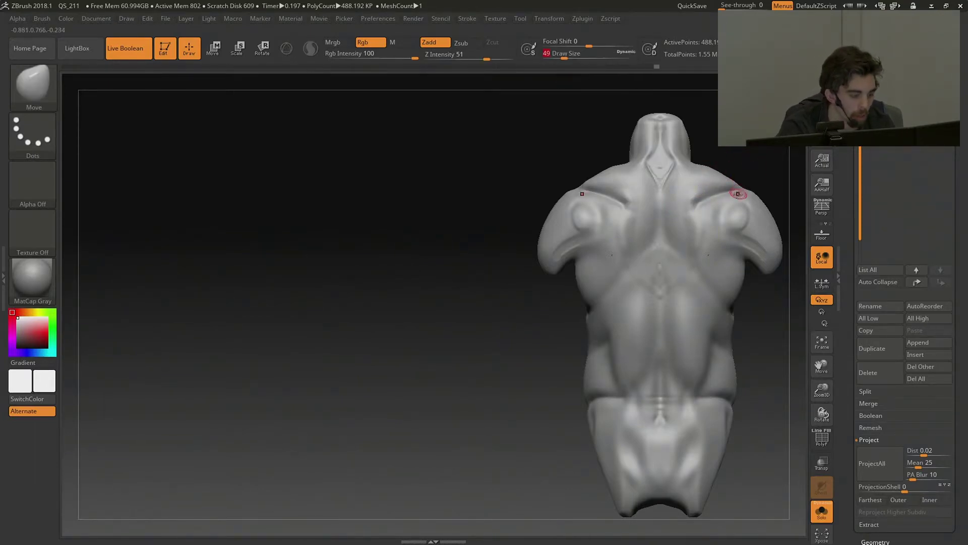
{"action": "key", "text": "b"}
{"action": "key", "text": "d"}
{"action": "key", "text": "s"}
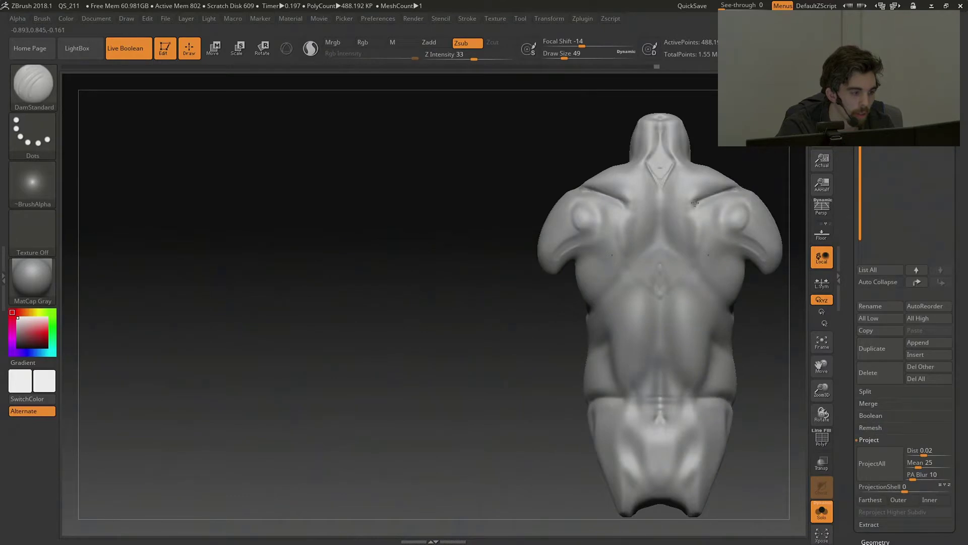
{"action": "left_click_drag", "start_coordinate": [695, 257], "coordinate": [659, 228]}
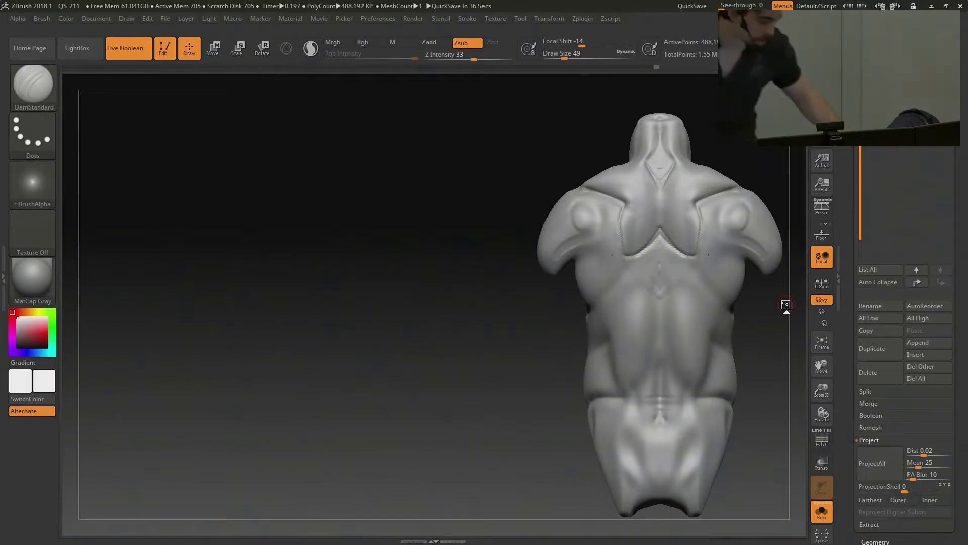
{"action": "key", "text": "ctrl"}
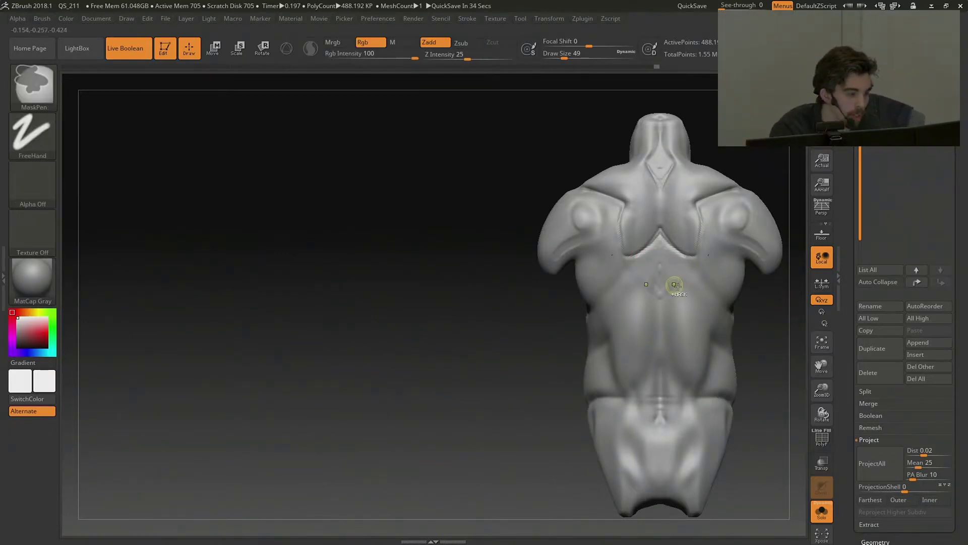
{"action": "key", "text": "ctrl+z"}
{"action": "key", "text": "ctrl+z"}
{"action": "key", "text": "ctrl+z"}
Carve a fine groove down the inner edge of each shoulder blade with DamStandard at draw size 51.
{"action": "left_click_drag", "start_coordinate": [790, 324], "coordinate": [731, 281], "text": "alt"}
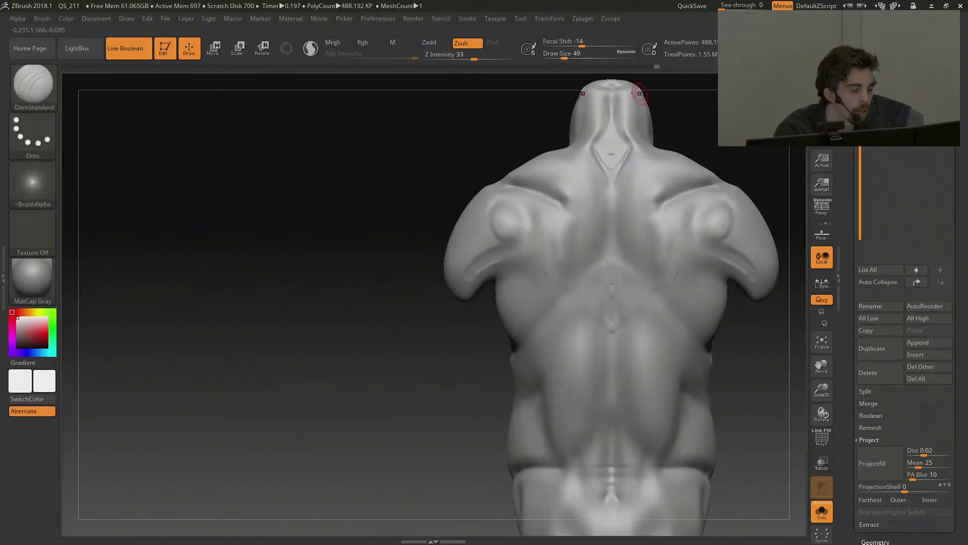
{"action": "left_click_drag", "start_coordinate": [555, 55], "coordinate": [557, 56]}
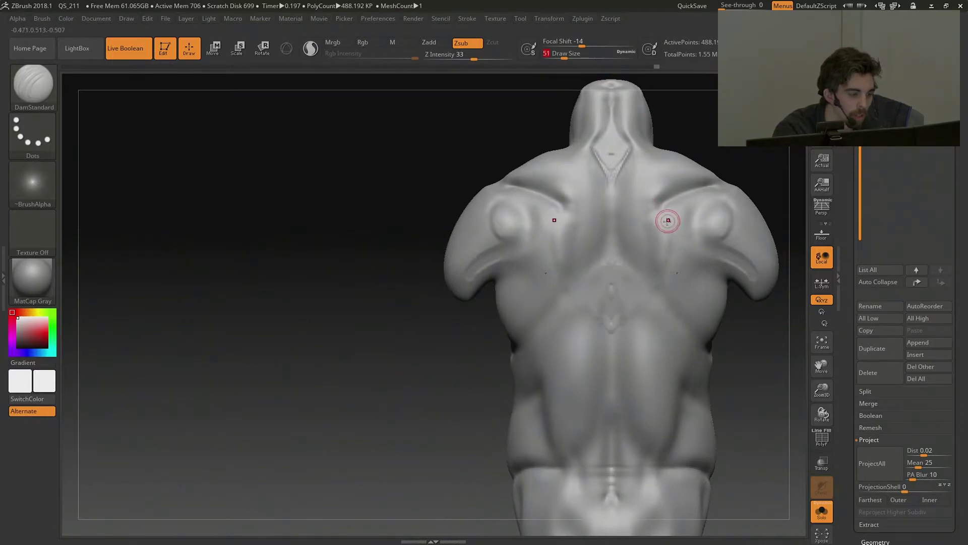
{"action": "key", "text": "b"}
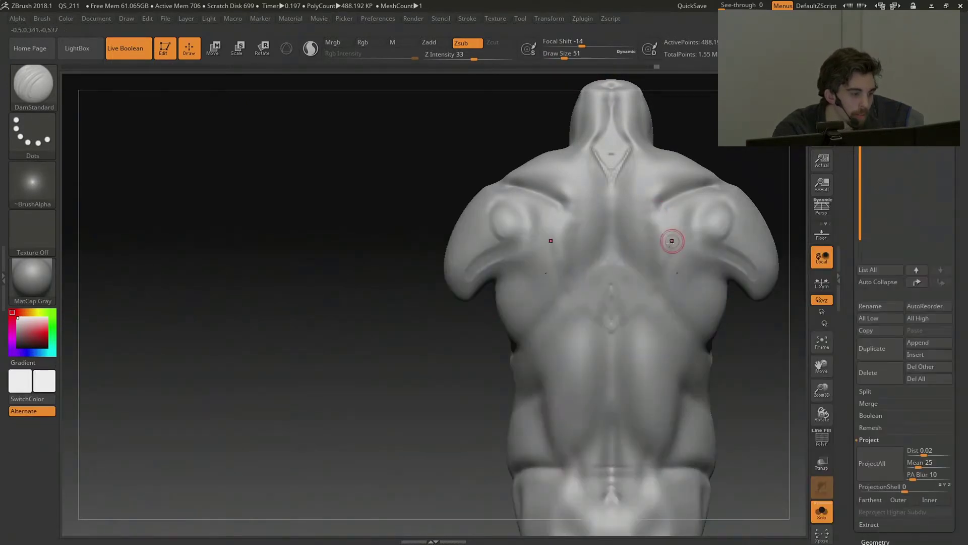
{"action": "left_click_drag", "start_coordinate": [672, 218], "coordinate": [671, 254]}
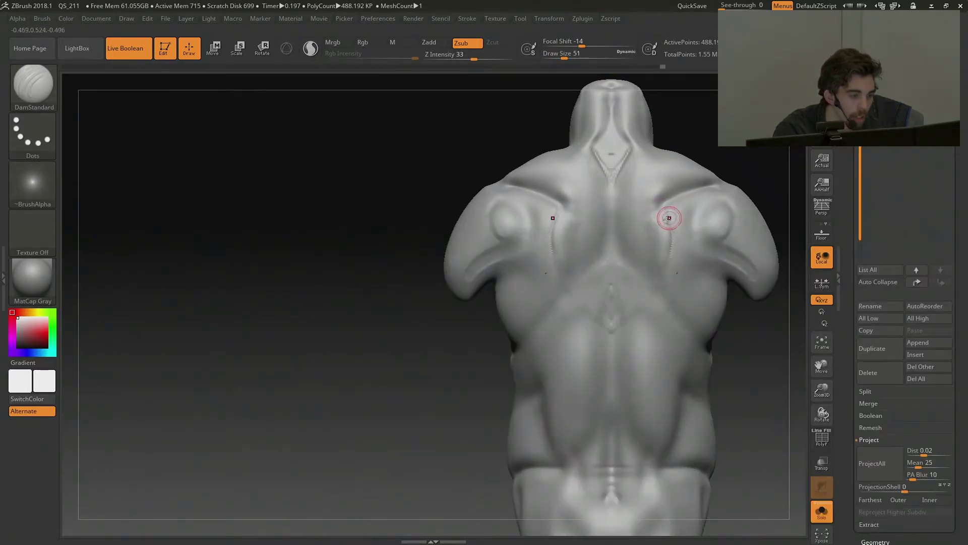
Build a curved ClayTubes ridge beside the inner shoulder-blade grooves and blend it into the back by smoothing.
{"action": "key", "text": "b"}
{"action": "key", "text": "c"}
{"action": "key", "text": "t"}
{"action": "mouse_move", "coordinate": [647, 217]}
{"action": "left_mouse_down"}
{"action": "mouse_move", "coordinate": [656, 262]}
{"action": "mouse_move", "coordinate": [654, 218]}
{"action": "mouse_move", "coordinate": [660, 259]}
{"action": "mouse_move", "coordinate": [661, 234]}
{"action": "left_mouse_up"}
{"action": "left_click_drag", "start_coordinate": [755, 156], "coordinate": [762, 164], "text": "ctrl"}
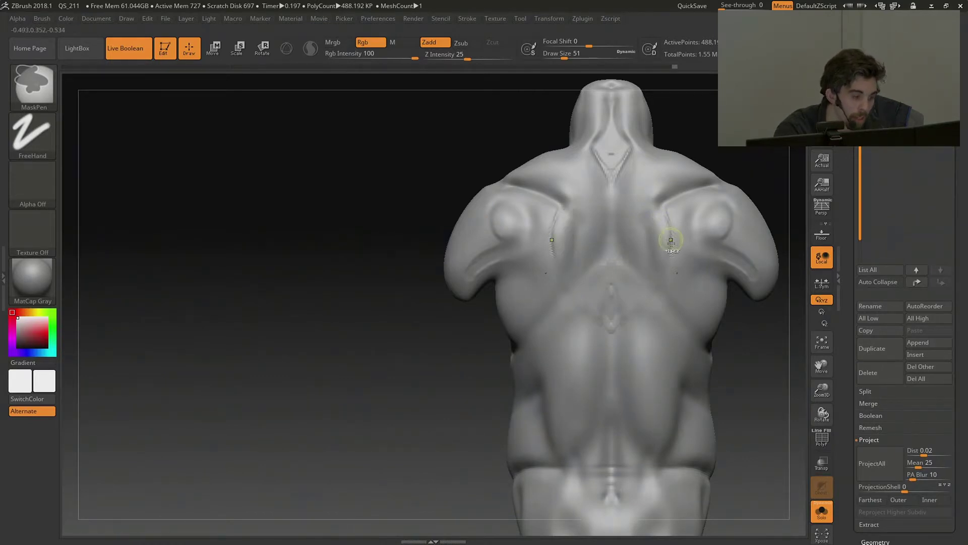
{"action": "mouse_move", "coordinate": [652, 212]}
{"action": "left_mouse_down"}
{"action": "mouse_move", "coordinate": [664, 238]}
{"action": "mouse_move", "coordinate": [658, 268]}
{"action": "left_mouse_up"}
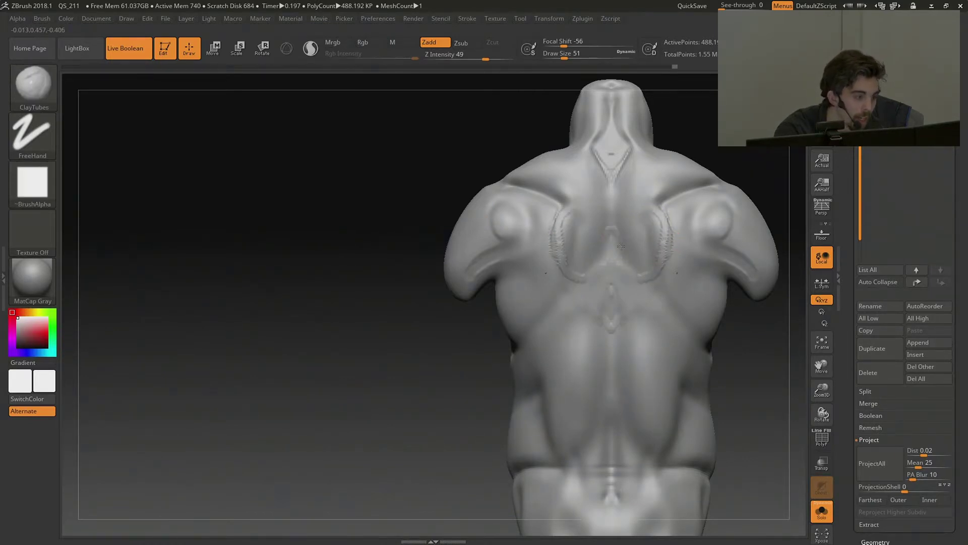
{"action": "key", "text": "shift"}
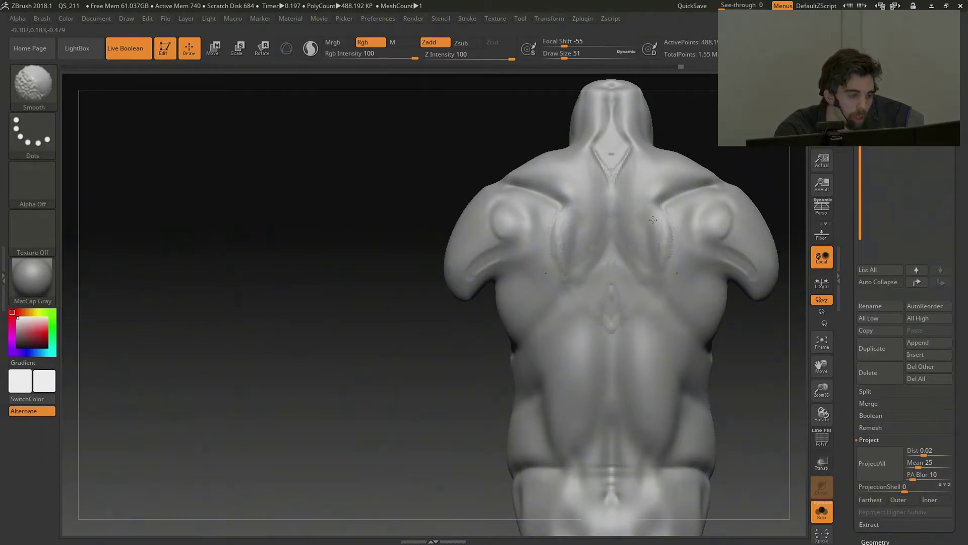
{"action": "left_click_drag", "start_coordinate": [767, 188], "coordinate": [706, 222], "text": "alt"}
{"action": "key", "text": "shift"}
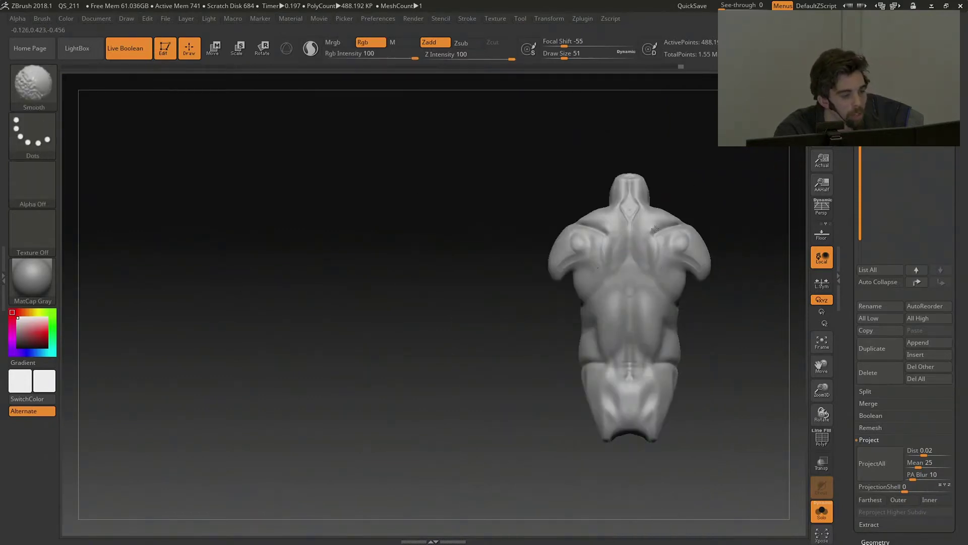
{"action": "mouse_move", "coordinate": [742, 287]}
{"action": "left_mouse_down", "text": "alt"}
{"action": "mouse_move", "coordinate": [730, 249]}
{"action": "mouse_move", "coordinate": [747, 327]}
{"action": "left_mouse_up", "text": "alt"}
{"action": "key", "text": "shift"}
Carve a small notch below the lower tip of each shoulder blade with DamStandard.
{"action": "key", "text": "b"}
{"action": "key", "text": "d"}
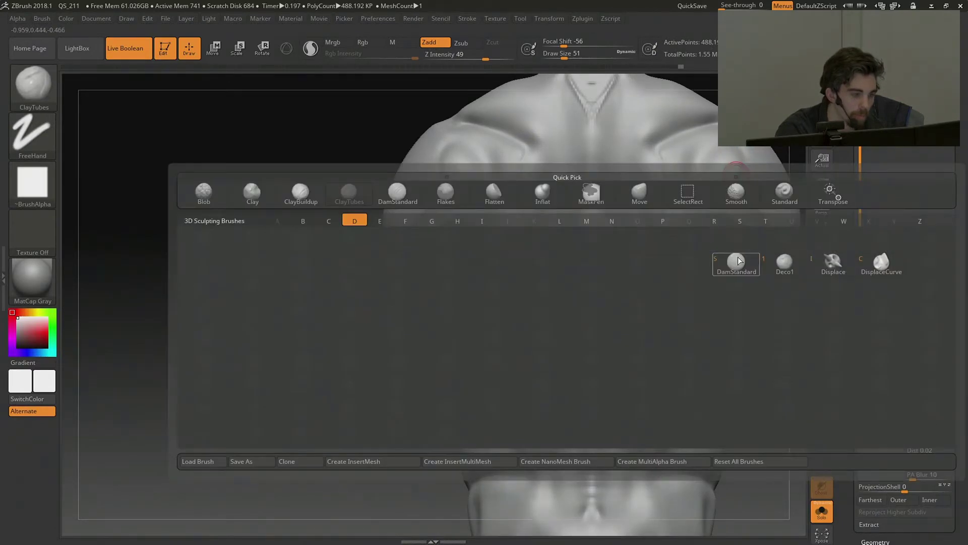
{"action": "left_click", "coordinate": [743, 257]}
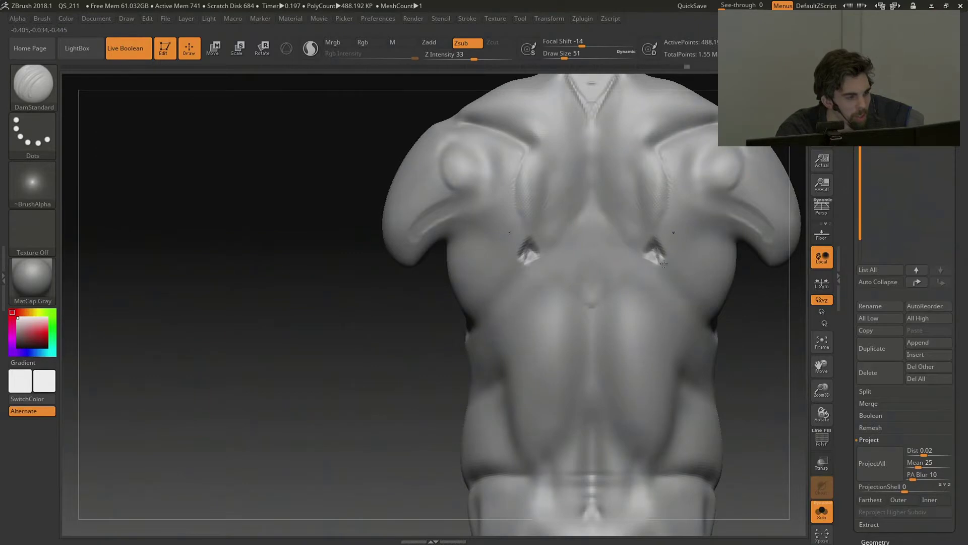
{"action": "left_click_drag", "start_coordinate": [647, 259], "coordinate": [656, 258]}
{"action": "left_click_drag", "start_coordinate": [729, 122], "coordinate": [638, 151], "text": "ctrl"}
{"action": "left_click_drag", "start_coordinate": [742, 93], "coordinate": [759, 103], "text": "ctrl"}
{"action": "mouse_move", "coordinate": [655, 163]}
{"action": "left_mouse_down", "text": "ctrl"}
{"action": "mouse_move", "coordinate": [648, 227]}
{"action": "mouse_move", "coordinate": [661, 207]}
{"action": "mouse_move", "coordinate": [614, 294]}
{"action": "left_mouse_up", "text": "ctrl"}
{"action": "left_click_drag", "start_coordinate": [771, 309], "coordinate": [777, 328], "text": "ctrl"}
{"action": "left_click_drag", "start_coordinate": [656, 245], "coordinate": [657, 267]}
{"action": "right_click_drag", "start_coordinate": [637, 283], "coordinate": [759, 333], "text": "ctrl"}
{"action": "right_click_drag", "start_coordinate": [570, 343], "coordinate": [526, 350]}
{"action": "left_click_drag", "start_coordinate": [526, 349], "coordinate": [743, 281], "text": "shift"}
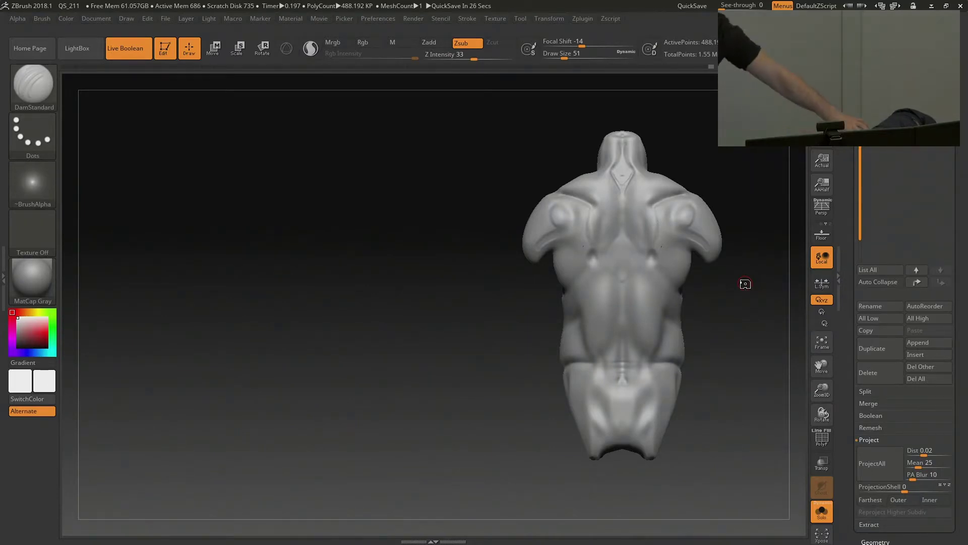
Build up the muscle between each lower shoulder-blade tip and the armpit with ClayTubes at draw size 104, and smooth it.
{"action": "left_click_drag", "start_coordinate": [563, 57], "coordinate": [573, 57]}
{"action": "key", "text": "b"}
{"action": "key", "text": "c"}
{"action": "key", "text": "t"}
{"action": "left_click_drag", "start_coordinate": [659, 250], "coordinate": [684, 251]}
{"action": "left_click_drag", "start_coordinate": [730, 287], "coordinate": [731, 309], "text": "alt"}
{"action": "mouse_move", "coordinate": [679, 244]}
{"action": "left_mouse_down", "text": "shift"}
{"action": "mouse_move", "coordinate": [664, 248]}
{"action": "mouse_move", "coordinate": [681, 251]}
{"action": "left_mouse_up", "text": "shift"}
{"action": "key", "text": "d"}
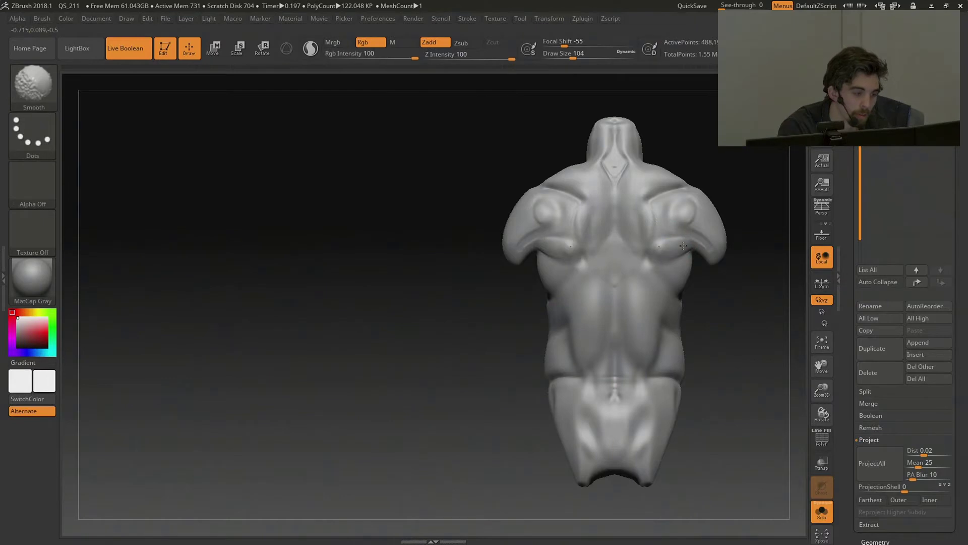
Add a ClayTubes ridge from each armpit across the back below the shoulder blade, and blend it by smoothing.
{"action": "mouse_move", "coordinate": [718, 303]}
{"action": "left_mouse_down", "text": "alt"}
{"action": "mouse_move", "coordinate": [724, 286]}
{"action": "mouse_move", "coordinate": [719, 306]}
{"action": "left_mouse_up", "text": "alt"}
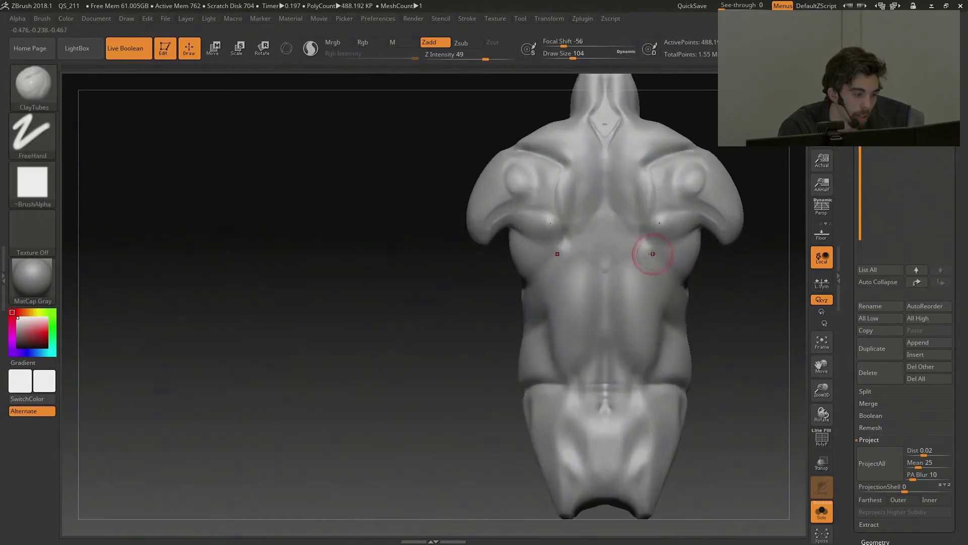
{"action": "left_click_drag", "start_coordinate": [657, 272], "coordinate": [686, 280]}
{"action": "mouse_move", "coordinate": [734, 301]}
{"action": "left_mouse_down", "text": "alt"}
{"action": "mouse_move", "coordinate": [724, 235]}
{"action": "mouse_move", "coordinate": [754, 237]}
{"action": "mouse_move", "coordinate": [737, 263]}
{"action": "mouse_move", "coordinate": [604, 236]}
{"action": "left_mouse_up", "text": "alt"}
{"action": "left_click_drag", "start_coordinate": [670, 221], "coordinate": [602, 232]}
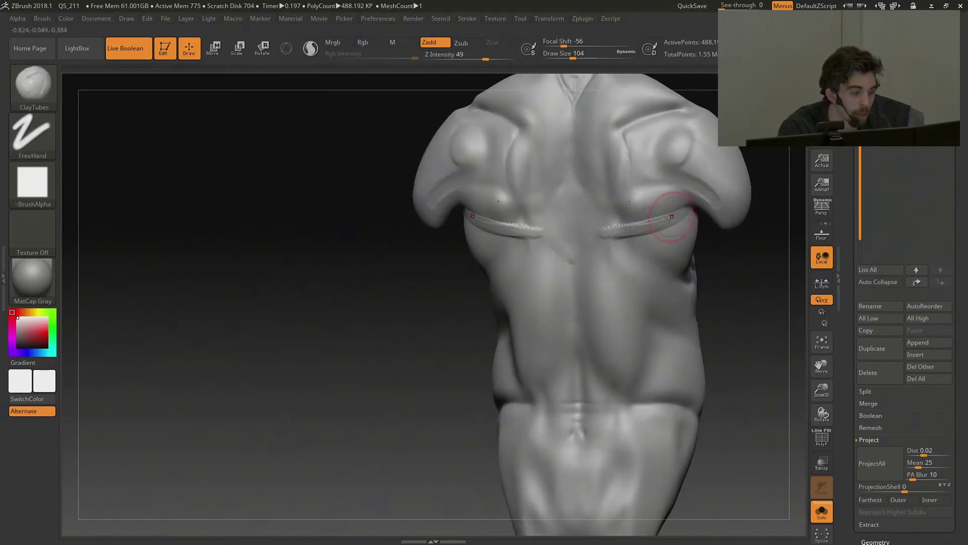
{"action": "key", "text": "ctrl+z"}
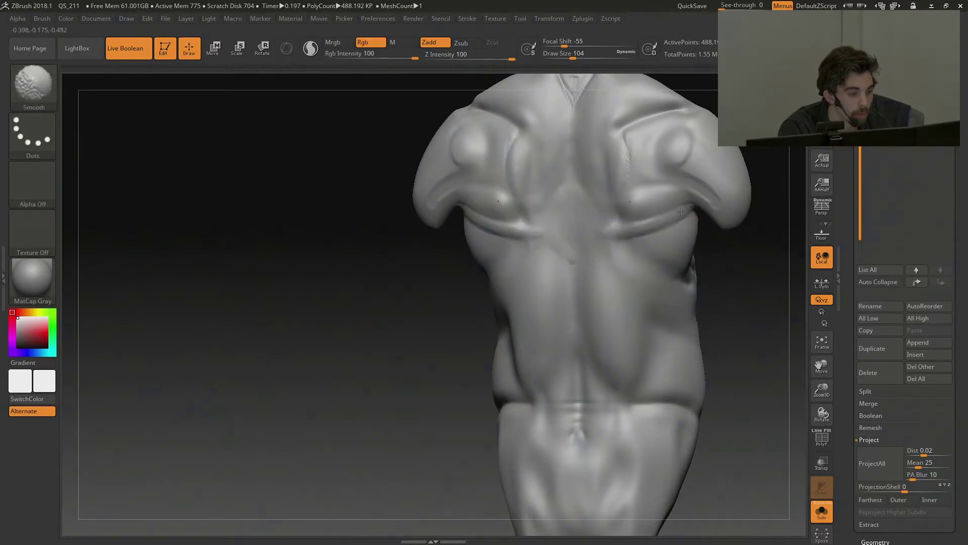
{"action": "mouse_move", "coordinate": [711, 259]}
{"action": "left_mouse_down", "text": "shift"}
{"action": "mouse_move", "coordinate": [609, 277]}
{"action": "mouse_move", "coordinate": [637, 316]}
{"action": "left_mouse_up", "text": "shift"}
{"action": "left_click_drag", "start_coordinate": [607, 282], "coordinate": [631, 318], "text": "shift"}
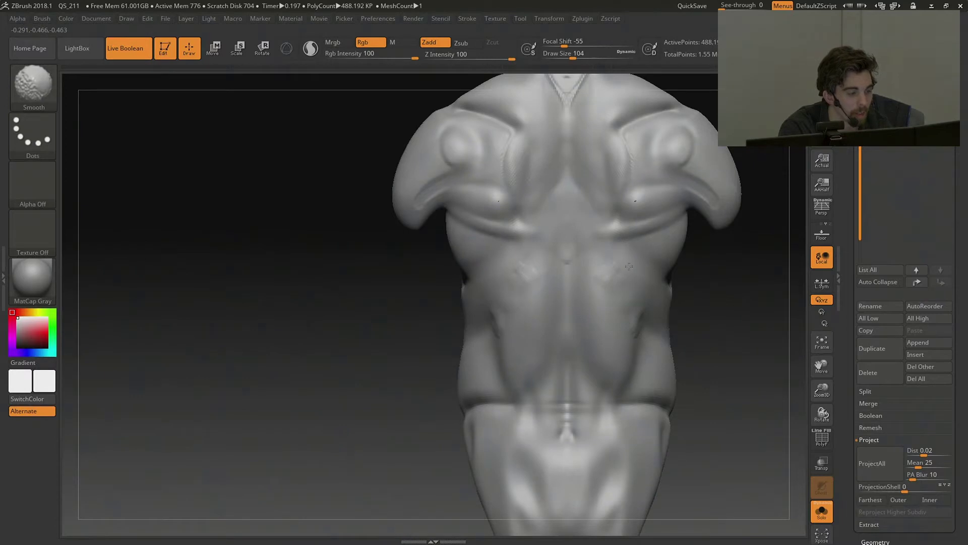
{"action": "left_click_drag", "start_coordinate": [738, 295], "coordinate": [706, 248], "text": "alt"}
{"action": "left_click_drag", "start_coordinate": [673, 283], "coordinate": [656, 240], "text": "alt"}
{"action": "mouse_move", "coordinate": [689, 244]}
{"action": "right_mouse_down", "text": "ctrl"}
{"action": "mouse_move", "coordinate": [720, 260]}
{"action": "mouse_move", "coordinate": [634, 249]}
{"action": "right_mouse_up", "text": "ctrl"}
{"action": "key", "text": "shift"}
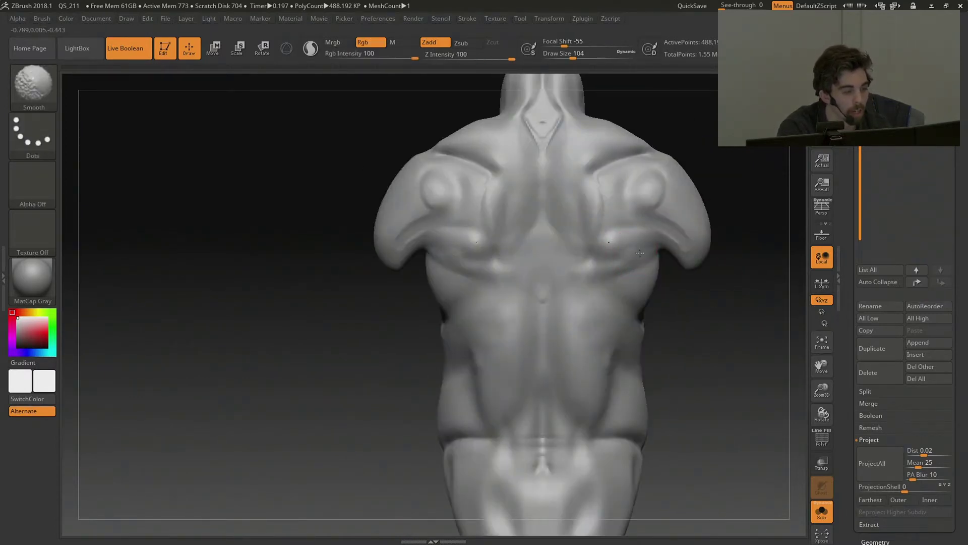
Refine the side of the back beneath the armpit with ClayTubes strokes and smoothing.
{"action": "left_click_drag", "start_coordinate": [745, 288], "coordinate": [757, 235], "text": "alt"}
{"action": "left_click_drag", "start_coordinate": [762, 277], "coordinate": [500, 294]}
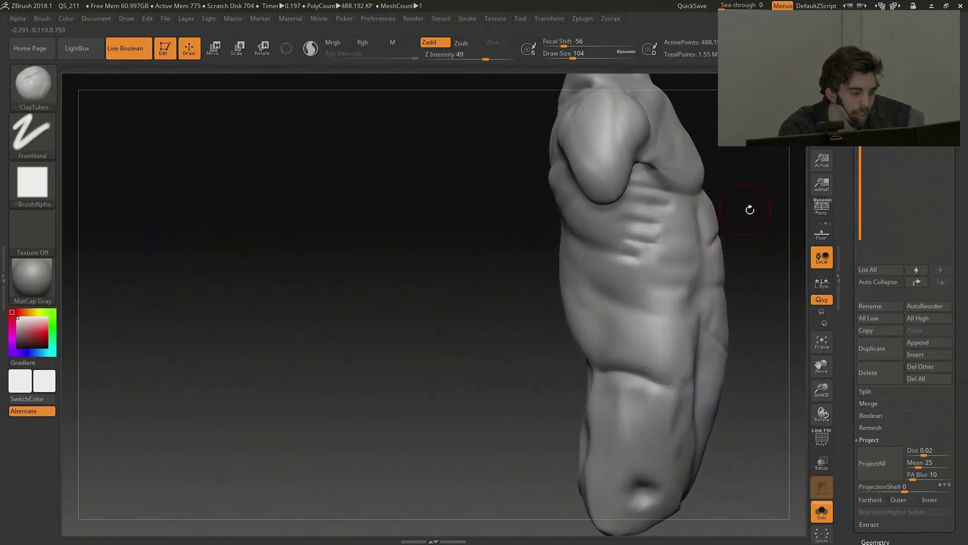
{"action": "left_click_drag", "start_coordinate": [741, 208], "coordinate": [719, 194]}
{"action": "left_click_drag", "start_coordinate": [609, 214], "coordinate": [618, 224], "text": "shift"}
{"action": "left_click_drag", "start_coordinate": [712, 197], "coordinate": [769, 165]}
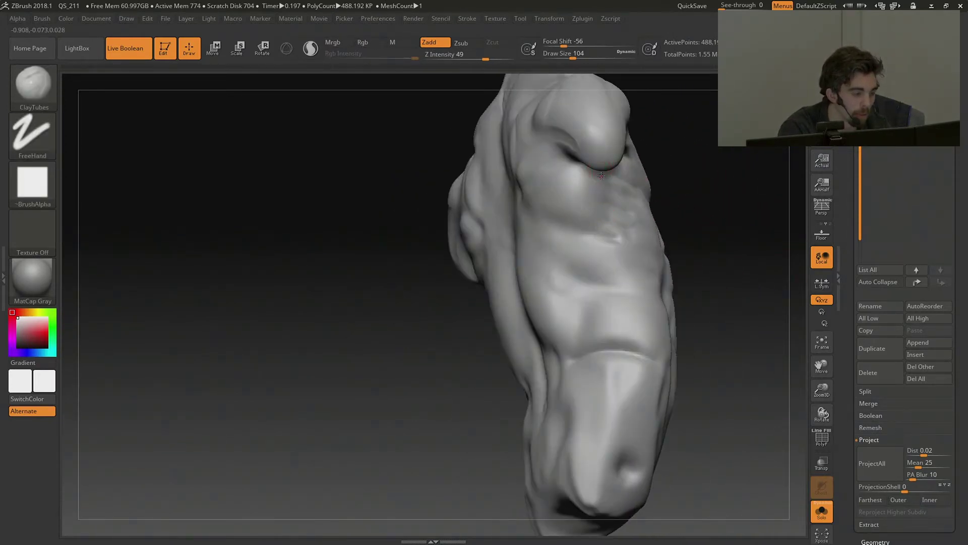
{"action": "mouse_move", "coordinate": [604, 174]}
{"action": "left_mouse_down"}
{"action": "mouse_move", "coordinate": [594, 262]}
{"action": "mouse_move", "coordinate": [578, 275]}
{"action": "mouse_move", "coordinate": [599, 209]}
{"action": "mouse_move", "coordinate": [580, 280]}
{"action": "left_mouse_up"}
{"action": "mouse_move", "coordinate": [601, 177]}
{"action": "left_mouse_down"}
{"action": "mouse_move", "coordinate": [580, 281]}
{"action": "mouse_move", "coordinate": [596, 180]}
{"action": "left_mouse_up"}
{"action": "mouse_move", "coordinate": [705, 217]}
{"action": "left_mouse_down"}
{"action": "mouse_move", "coordinate": [725, 214]}
{"action": "mouse_move", "coordinate": [708, 132]}
{"action": "left_mouse_up"}
Reshape the neck and buttock contours in side profile with the Move brush at draw size 379.
{"action": "left_click_drag", "start_coordinate": [564, 46], "coordinate": [581, 56]}
{"action": "key", "text": "b"}
{"action": "key", "text": "m"}
{"action": "key", "text": "v"}
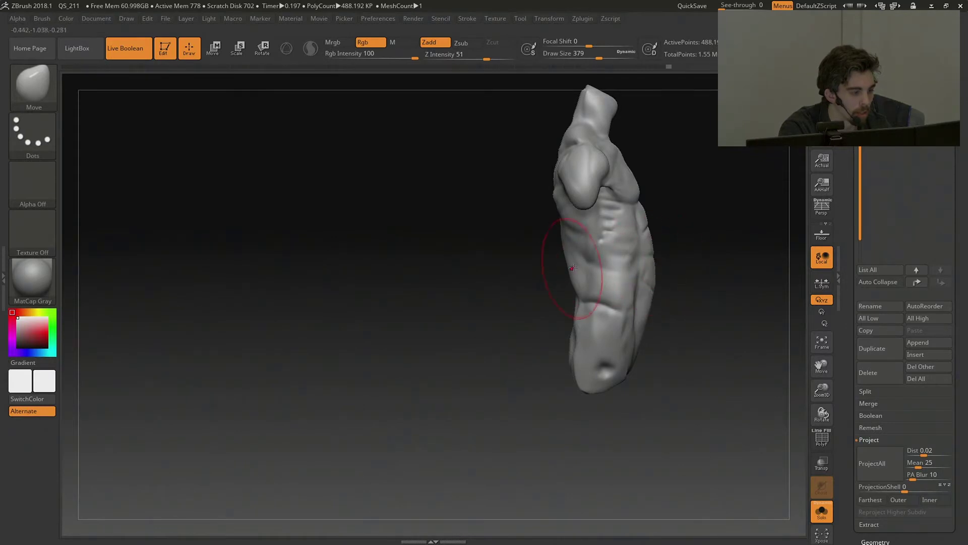
{"action": "mouse_move", "coordinate": [608, 132]}
{"action": "left_mouse_down"}
{"action": "mouse_move", "coordinate": [619, 130]}
{"action": "mouse_move", "coordinate": [601, 110]}
{"action": "left_mouse_up"}
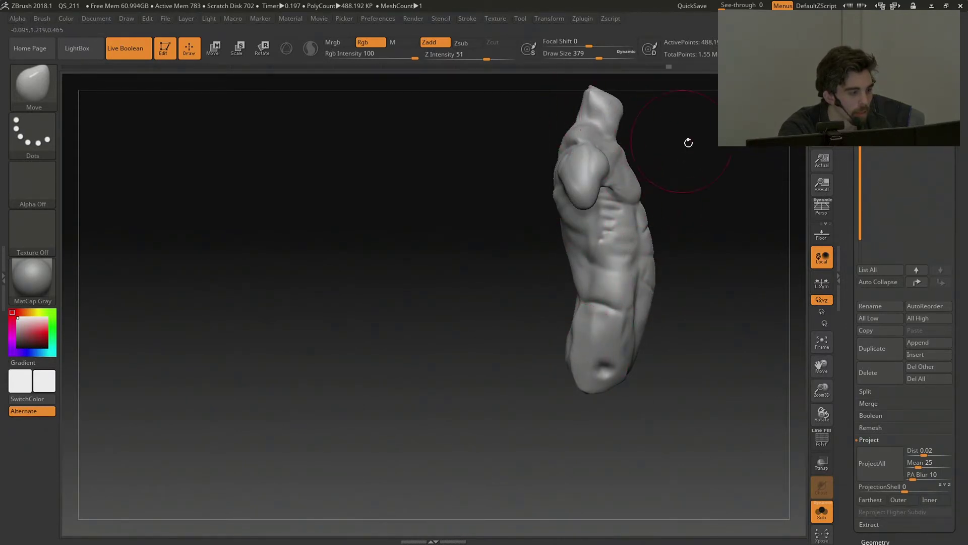
{"action": "left_click_drag", "start_coordinate": [679, 141], "coordinate": [718, 148], "text": "shift"}
Fill the lower spine groove with a ClayTubes strip at draw size 87 and add small vertebra bumps along it.
{"action": "left_click_drag", "start_coordinate": [674, 222], "coordinate": [640, 201], "text": "alt"}
{"action": "left_click", "coordinate": [579, 54]}
{"action": "mouse_move", "coordinate": [705, 261]}
{"action": "left_mouse_down", "text": "alt"}
{"action": "mouse_move", "coordinate": [709, 244]}
{"action": "mouse_move", "coordinate": [681, 217]}
{"action": "left_mouse_up", "text": "alt"}
{"action": "left_click", "coordinate": [571, 54]}
{"action": "left_click_drag", "start_coordinate": [673, 167], "coordinate": [666, 215], "text": "alt"}
{"action": "key", "text": "b"}
{"action": "key", "text": "c"}
{"action": "key", "text": "t"}
{"action": "left_click_drag", "start_coordinate": [530, 238], "coordinate": [529, 285]}
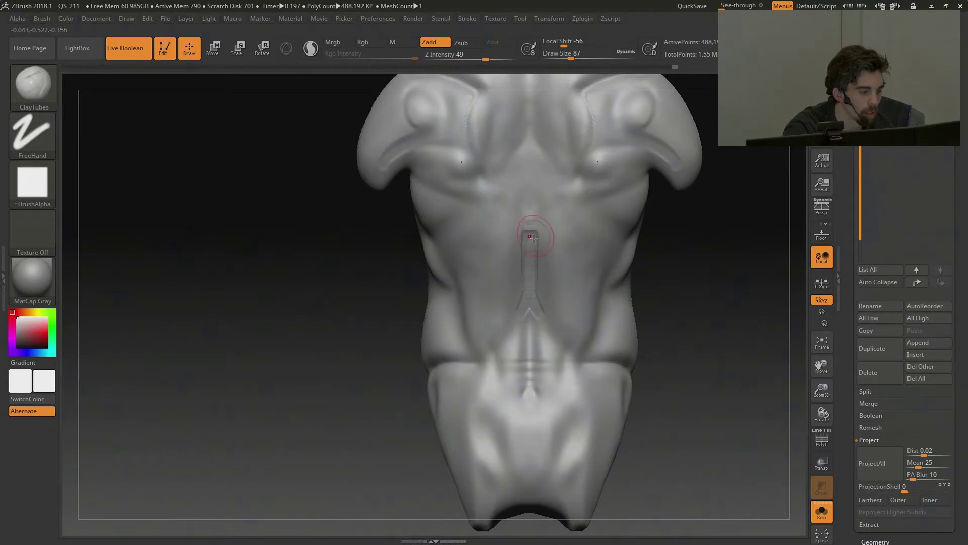
{"action": "left_click_drag", "start_coordinate": [529, 328], "coordinate": [529, 252], "text": "shift"}
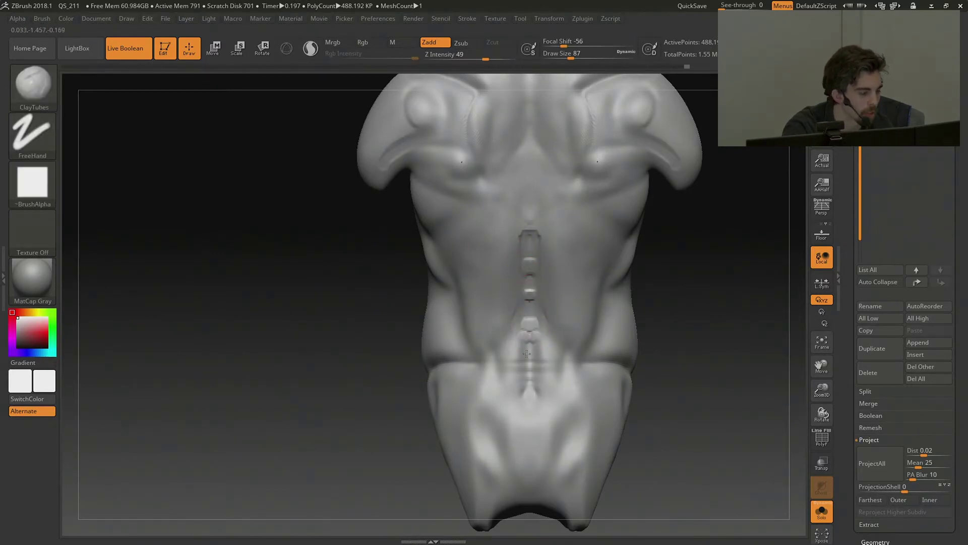
Soften the vertebra bumps and the surrounding back muscles by smoothing.
{"action": "left_click_drag", "start_coordinate": [528, 352], "coordinate": [536, 343], "text": "shift"}
{"action": "left_click_drag", "start_coordinate": [706, 306], "coordinate": [705, 267], "text": "alt"}
{"action": "left_click_drag", "start_coordinate": [571, 242], "coordinate": [573, 260], "text": "shift"}
{"action": "left_click_drag", "start_coordinate": [705, 252], "coordinate": [727, 248], "text": "alt"}
{"action": "mouse_move", "coordinate": [766, 282]}
{"action": "left_mouse_down", "text": "alt"}
{"action": "mouse_move", "coordinate": [713, 253]}
{"action": "mouse_move", "coordinate": [749, 242]}
{"action": "mouse_move", "coordinate": [748, 267]}
{"action": "left_mouse_up", "text": "alt"}
{"action": "left_click_drag", "start_coordinate": [639, 210], "coordinate": [655, 199], "text": "shift"}
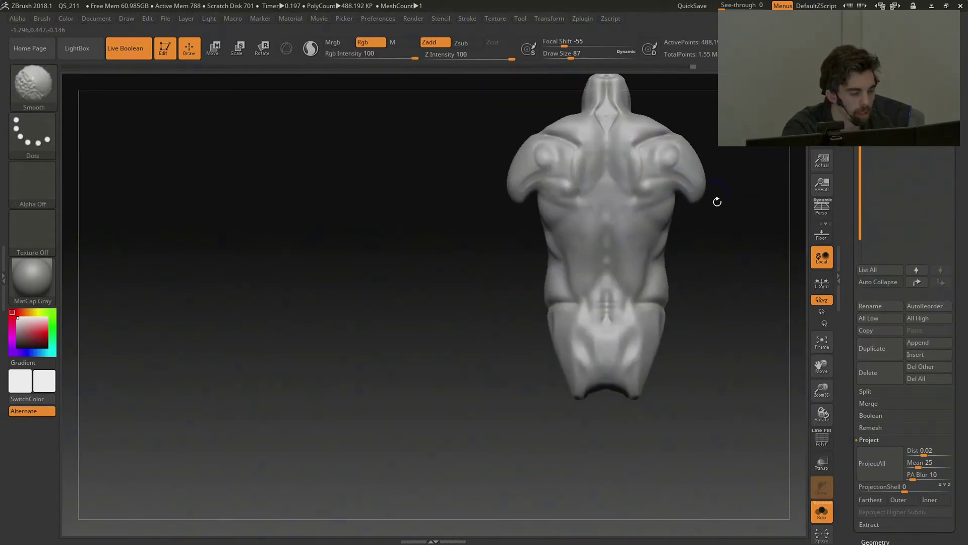
Add ClayTubes ridges over the lower ribs on both sides of the back and soften them by smoothing.
{"action": "left_click_drag", "start_coordinate": [719, 181], "coordinate": [737, 253], "text": "alt"}
{"action": "key", "text": "b"}
{"action": "key", "text": "d"}
{"action": "key", "text": "s"}
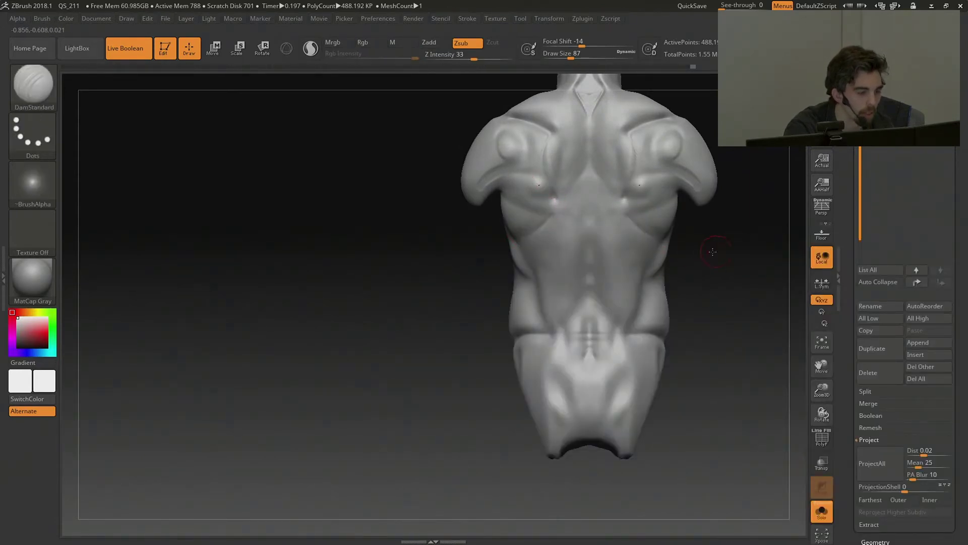
{"action": "left_click_drag", "start_coordinate": [716, 251], "coordinate": [691, 264]}
{"action": "key", "text": "b"}
{"action": "key", "text": "c"}
{"action": "key", "text": "t"}
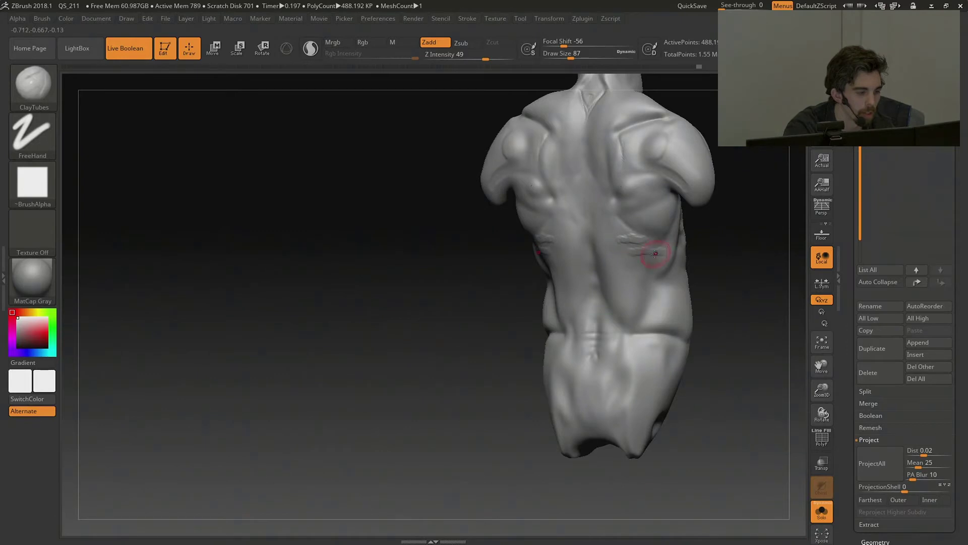
{"action": "mouse_move", "coordinate": [735, 255]}
{"action": "left_mouse_down", "text": "shift"}
{"action": "mouse_move", "coordinate": [714, 245]}
{"action": "mouse_move", "coordinate": [710, 262]}
{"action": "left_mouse_up", "text": "shift"}
{"action": "left_click_drag", "start_coordinate": [653, 258], "coordinate": [662, 256]}
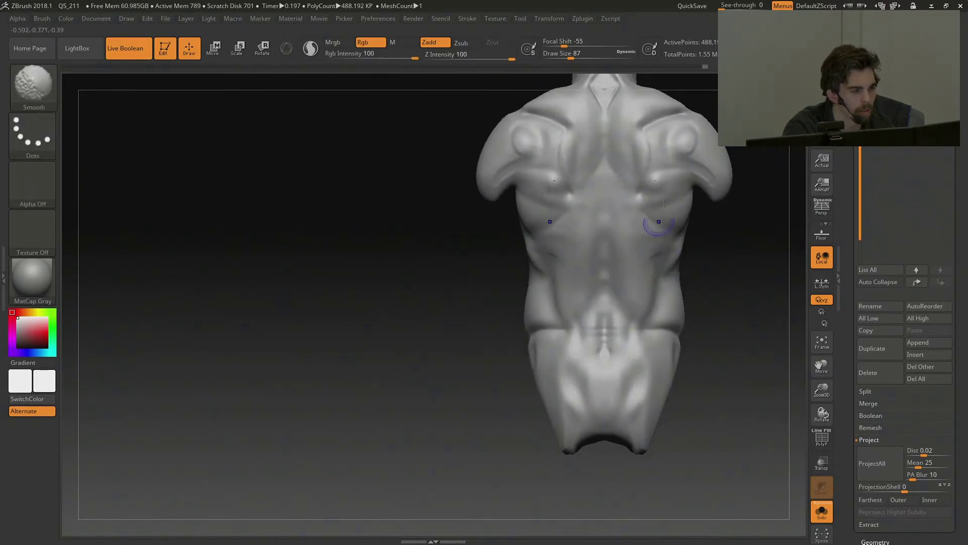
Reshape the rear shoulder masses with the Move brush and smooth the area around the shoulder blades.
{"action": "left_click_drag", "start_coordinate": [771, 224], "coordinate": [722, 257], "text": "alt"}
{"action": "left_click", "coordinate": [587, 56]}
{"action": "key", "text": "b"}
{"action": "key", "text": "m"}
{"action": "key", "text": "v"}
{"action": "left_click", "coordinate": [581, 58]}
{"action": "mouse_move", "coordinate": [659, 224]}
{"action": "left_mouse_down"}
{"action": "mouse_move", "coordinate": [651, 230]}
{"action": "mouse_move", "coordinate": [663, 214]}
{"action": "left_mouse_up"}
{"action": "key", "text": "shift"}
{"action": "mouse_move", "coordinate": [646, 179]}
{"action": "left_mouse_down", "text": "shift"}
{"action": "mouse_move", "coordinate": [622, 168]}
{"action": "mouse_move", "coordinate": [630, 203]}
{"action": "left_mouse_up", "text": "shift"}
{"action": "mouse_move", "coordinate": [697, 260]}
{"action": "left_mouse_down", "text": "alt"}
{"action": "mouse_move", "coordinate": [705, 231]}
{"action": "mouse_move", "coordinate": [704, 254]}
{"action": "left_mouse_up", "text": "alt"}
Lay rib ridges across both sides of the lower back with ClayTubes at draw size 97 and blend them by smoothing.
{"action": "left_click", "coordinate": [575, 54]}
{"action": "key", "text": "b"}
{"action": "key", "text": "c"}
{"action": "key", "text": "t"}
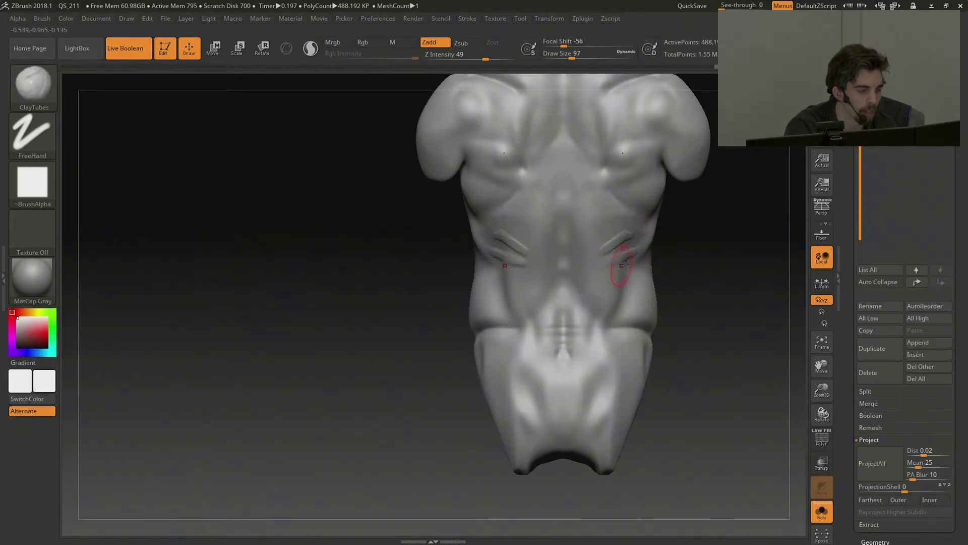
{"action": "mouse_move", "coordinate": [719, 273]}
{"action": "left_mouse_down", "text": "alt"}
{"action": "mouse_move", "coordinate": [741, 171]}
{"action": "mouse_move", "coordinate": [736, 237]}
{"action": "mouse_move", "coordinate": [624, 233]}
{"action": "mouse_move", "coordinate": [731, 286]}
{"action": "mouse_move", "coordinate": [734, 300]}
{"action": "left_mouse_up", "text": "alt"}
{"action": "key", "text": "shift"}
{"action": "key", "text": "shift"}
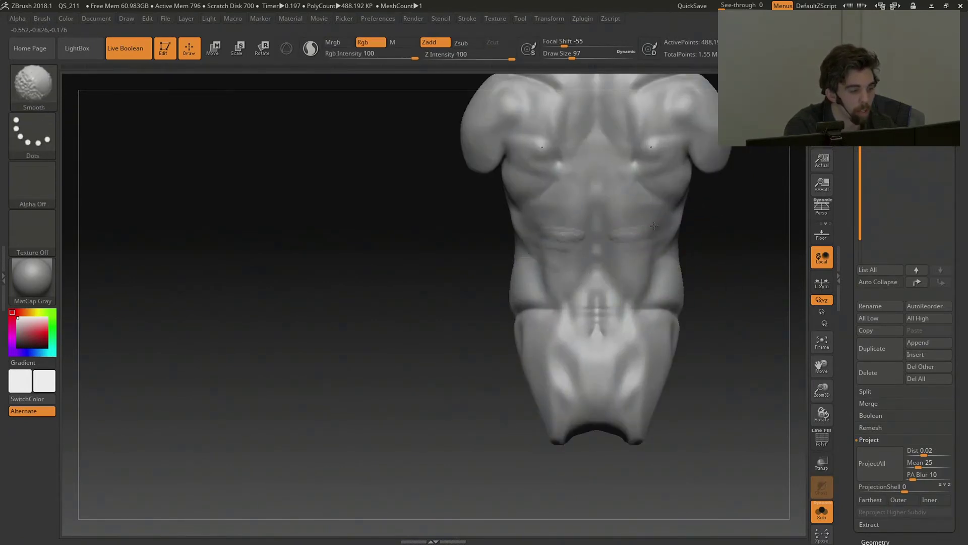
{"action": "mouse_move", "coordinate": [707, 265]}
{"action": "left_mouse_down", "text": "alt"}
{"action": "mouse_move", "coordinate": [685, 220]}
{"action": "mouse_move", "coordinate": [712, 241]}
{"action": "mouse_move", "coordinate": [785, 233]}
{"action": "mouse_move", "coordinate": [667, 232]}
{"action": "left_mouse_up", "text": "alt"}
{"action": "key", "text": "shift"}
Smooth the remaining harsh transitions on the upper back and shoulders.
{"action": "left_click_drag", "start_coordinate": [761, 268], "coordinate": [680, 203]}
{"action": "mouse_move", "coordinate": [698, 297]}
{"action": "left_mouse_down"}
{"action": "mouse_move", "coordinate": [703, 290]}
{"action": "mouse_move", "coordinate": [728, 314]}
{"action": "mouse_move", "coordinate": [750, 286]}
{"action": "mouse_move", "coordinate": [729, 297]}
{"action": "left_mouse_up"}
{"action": "key", "text": "shift"}
{"action": "mouse_move", "coordinate": [772, 270]}
{"action": "left_mouse_down", "text": "alt"}
{"action": "mouse_move", "coordinate": [742, 303]}
{"action": "mouse_move", "coordinate": [759, 296]}
{"action": "mouse_move", "coordinate": [741, 330]}
{"action": "left_mouse_up", "text": "alt"}
{"action": "mouse_move", "coordinate": [648, 163]}
{"action": "left_mouse_down", "text": "shift"}
{"action": "mouse_move", "coordinate": [646, 135]}
{"action": "mouse_move", "coordinate": [603, 130]}
{"action": "left_mouse_up", "text": "shift"}
{"action": "mouse_move", "coordinate": [753, 105]}
{"action": "left_mouse_down", "text": "alt"}
{"action": "mouse_move", "coordinate": [740, 165]}
{"action": "mouse_move", "coordinate": [724, 171]}
{"action": "left_mouse_up", "text": "alt"}
Build ridges down both sides of the throat with ClayTubes at draw size 97.
{"action": "key", "text": "b"}
{"action": "key", "text": "d"}
{"action": "key", "text": "s"}
{"action": "right_click_drag", "start_coordinate": [556, 203], "coordinate": [579, 154]}
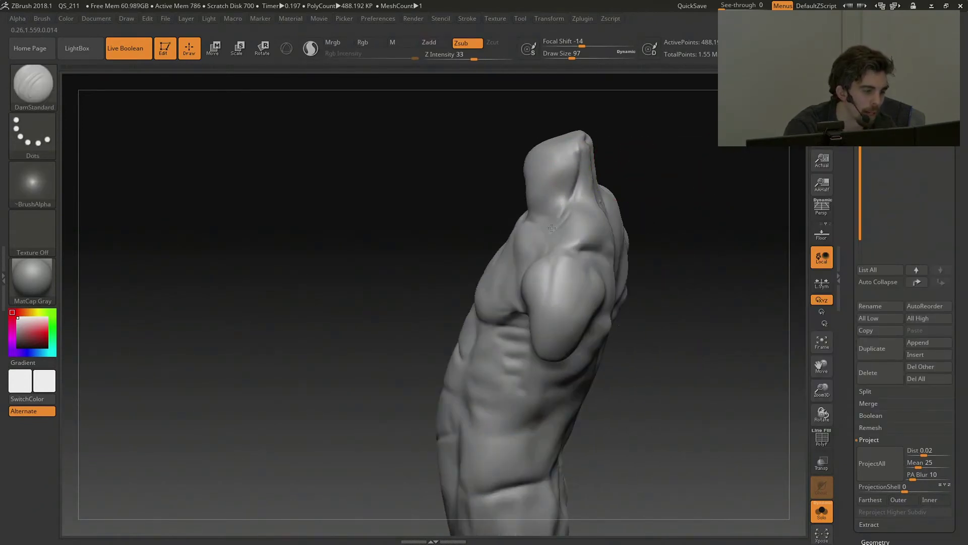
{"action": "key", "text": "shift"}
{"action": "right_click_drag", "start_coordinate": [666, 154], "coordinate": [567, 162]}
{"action": "mouse_move", "coordinate": [668, 132]}
{"action": "right_mouse_down", "text": "alt"}
{"action": "mouse_move", "coordinate": [718, 198]}
{"action": "mouse_move", "coordinate": [733, 147]}
{"action": "mouse_move", "coordinate": [761, 162]}
{"action": "right_mouse_up", "text": "alt"}
{"action": "key", "text": "b"}
{"action": "key", "text": "c"}
{"action": "key", "text": "t"}
{"action": "mouse_move", "coordinate": [594, 226]}
{"action": "left_mouse_down"}
{"action": "mouse_move", "coordinate": [596, 258]}
{"action": "mouse_move", "coordinate": [622, 210]}
{"action": "mouse_move", "coordinate": [614, 289]}
{"action": "left_mouse_up"}
{"action": "left_click_drag", "start_coordinate": [631, 215], "coordinate": [626, 292]}
Smooth the new clay strokes around the throat and the side of the neck.
{"action": "mouse_move", "coordinate": [671, 166]}
{"action": "right_mouse_down"}
{"action": "mouse_move", "coordinate": [565, 158]}
{"action": "mouse_move", "coordinate": [555, 177]}
{"action": "mouse_move", "coordinate": [590, 215]}
{"action": "right_mouse_up"}
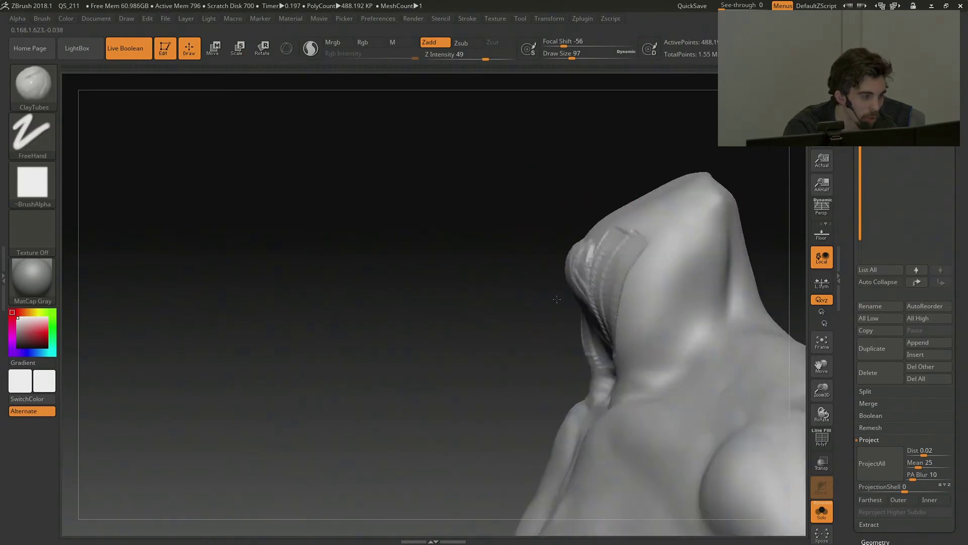
{"action": "right_click_drag", "start_coordinate": [536, 299], "coordinate": [573, 302], "text": "shift"}
{"action": "mouse_move", "coordinate": [573, 302]}
{"action": "left_mouse_down", "text": "shift"}
{"action": "mouse_move", "coordinate": [591, 341]}
{"action": "mouse_move", "coordinate": [589, 326]}
{"action": "left_mouse_up", "text": "shift"}
{"action": "left_click_drag", "start_coordinate": [730, 214], "coordinate": [710, 209], "text": "shift"}
Carve creases beside the larynx on the front of the neck with DamStandard at draw size 49.
{"action": "key", "text": "b"}
{"action": "key", "text": "d"}
{"action": "key", "text": "s"}
{"action": "left_click_drag", "start_coordinate": [562, 60], "coordinate": [564, 59]}
{"action": "key", "text": "ctrl+z"}
{"action": "left_click_drag", "start_coordinate": [612, 246], "coordinate": [596, 277]}
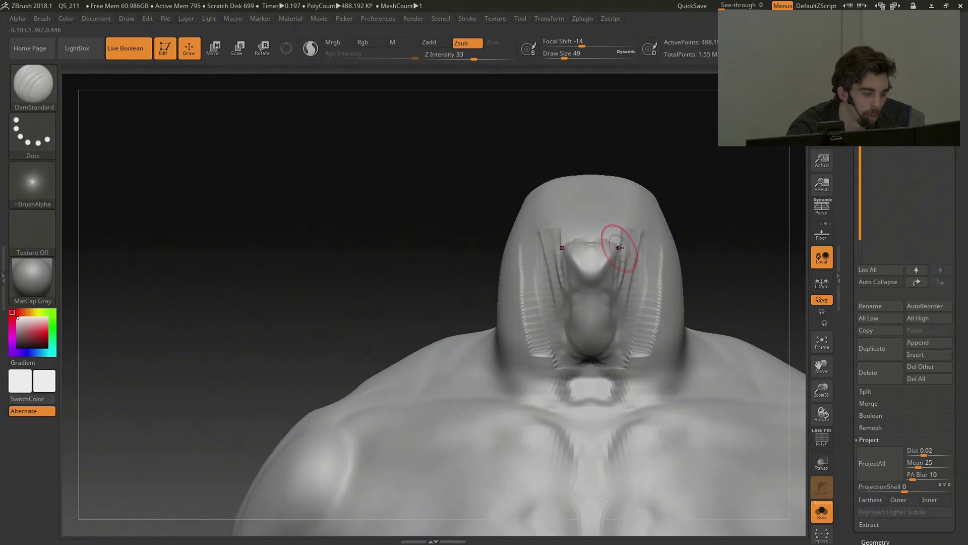
Adjust the throat's profile with the Move brush at draw size 56 and smooth out the throat ridges.
{"action": "left_click_drag", "start_coordinate": [758, 265], "coordinate": [540, 281]}
{"action": "mouse_move", "coordinate": [564, 58]}
{"action": "left_mouse_down"}
{"action": "mouse_move", "coordinate": [574, 57]}
{"action": "mouse_move", "coordinate": [566, 56]}
{"action": "left_mouse_up"}
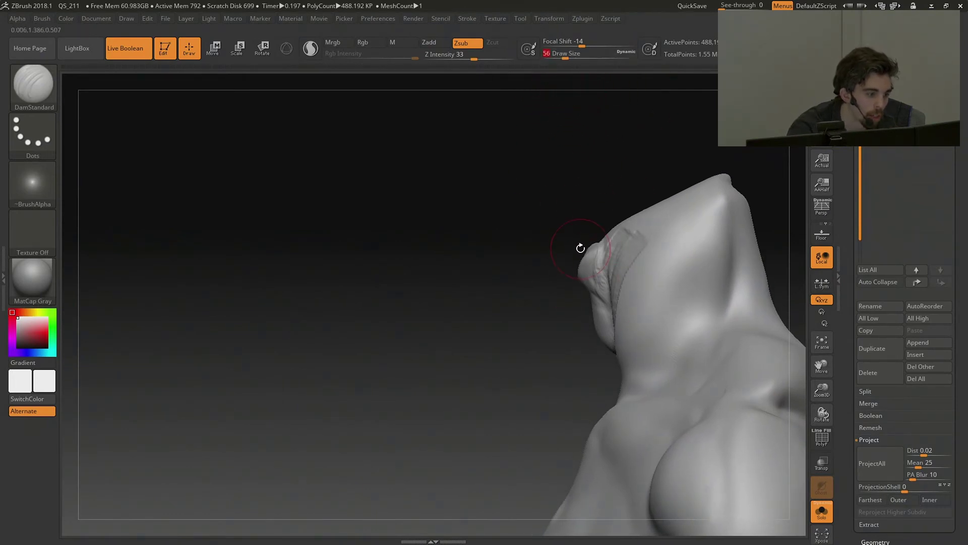
{"action": "key", "text": "b"}
{"action": "key", "text": "m"}
{"action": "key", "text": "v"}
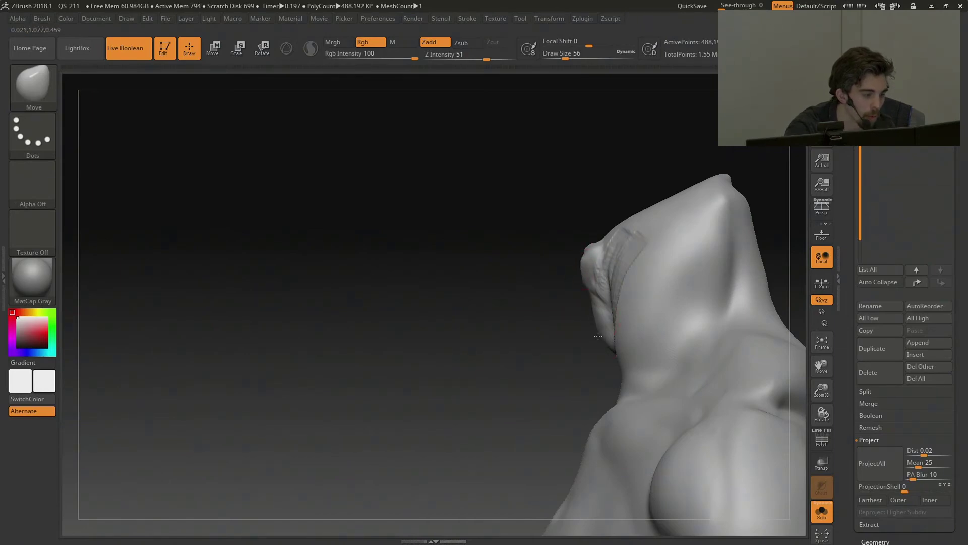
{"action": "key", "text": "shift"}
{"action": "left_click_drag", "start_coordinate": [560, 302], "coordinate": [537, 330]}
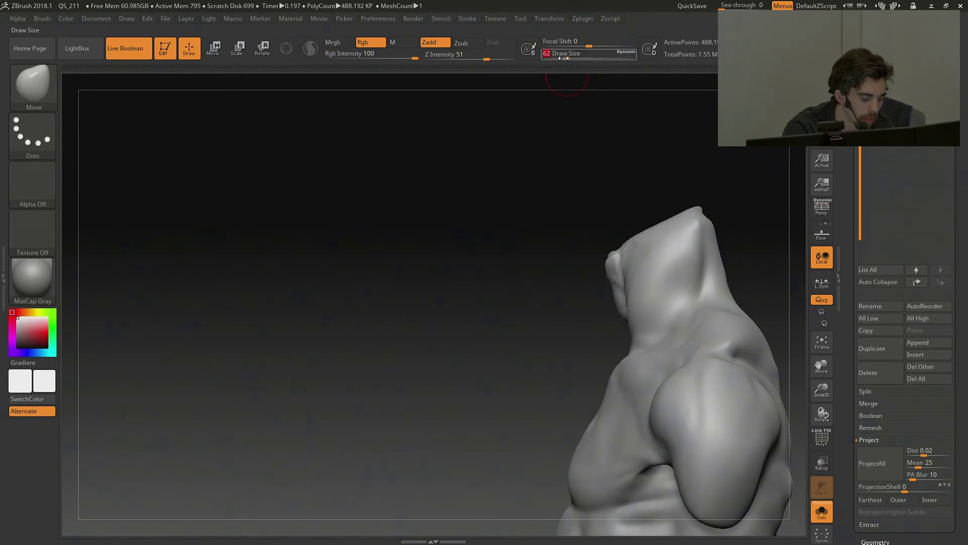
Drop two subdivision levels and carve the front edge of the side neck muscle with DamStandard at draw size 62.
{"action": "key", "text": "b"}
{"action": "left_click", "coordinate": [738, 180]}
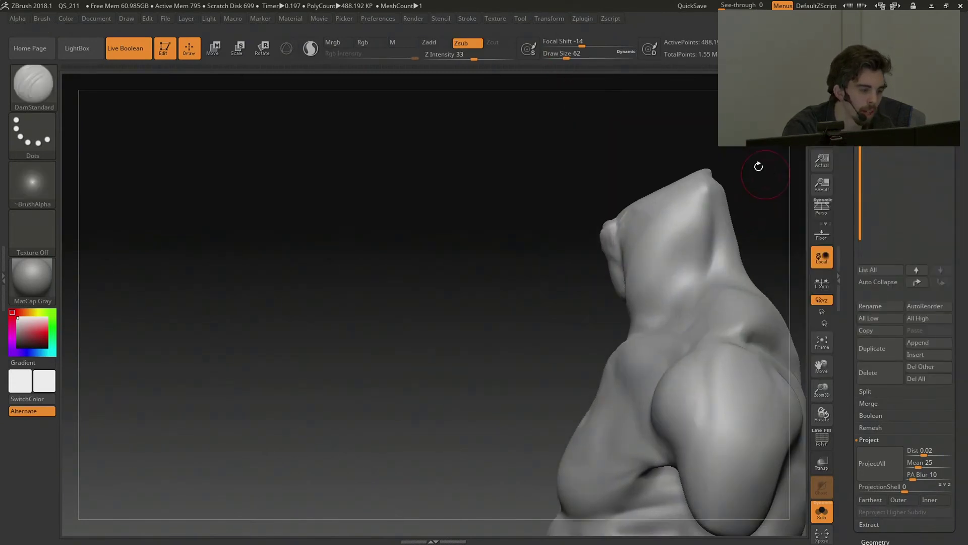
{"action": "mouse_move", "coordinate": [749, 215]}
{"action": "left_mouse_down"}
{"action": "mouse_move", "coordinate": [603, 181]}
{"action": "mouse_move", "coordinate": [683, 156]}
{"action": "mouse_move", "coordinate": [660, 177]}
{"action": "left_mouse_up"}
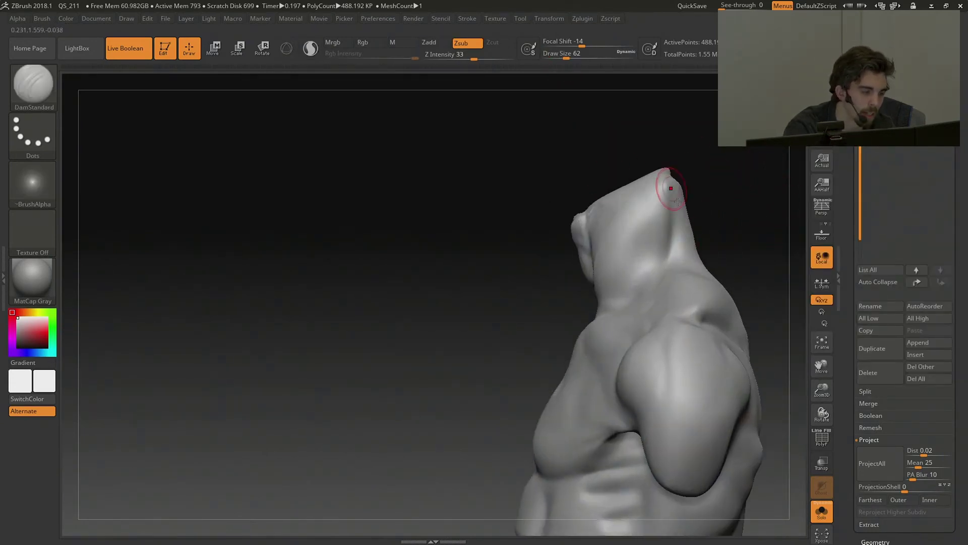
{"action": "left_click_drag", "start_coordinate": [739, 196], "coordinate": [757, 195]}
{"action": "key", "text": "shift+d"}
{"action": "key", "text": "shift+d"}
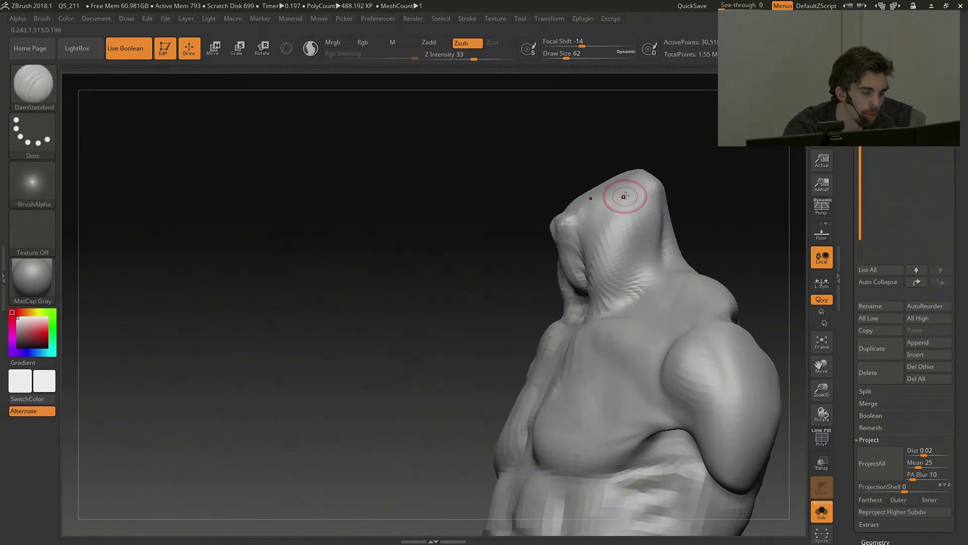
{"action": "left_click_drag", "start_coordinate": [589, 277], "coordinate": [651, 180]}
{"action": "left_click_drag", "start_coordinate": [730, 198], "coordinate": [682, 202]}
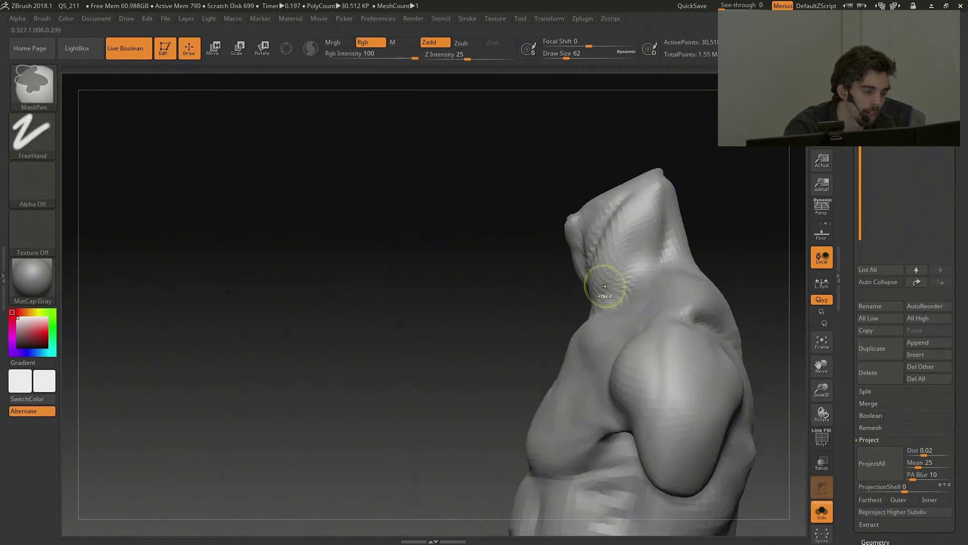
Undo the stray mask, carve the rear edge of the side neck muscle with DamStandard, and smooth the creases.
{"action": "left_click_drag", "start_coordinate": [596, 279], "coordinate": [664, 181], "text": "ctrl"}
{"action": "key", "text": "ctrl+z"}
{"action": "mouse_move", "coordinate": [641, 258]}
{"action": "left_mouse_down"}
{"action": "mouse_move", "coordinate": [667, 195]}
{"action": "mouse_move", "coordinate": [627, 283]}
{"action": "mouse_move", "coordinate": [665, 239]}
{"action": "left_mouse_up"}
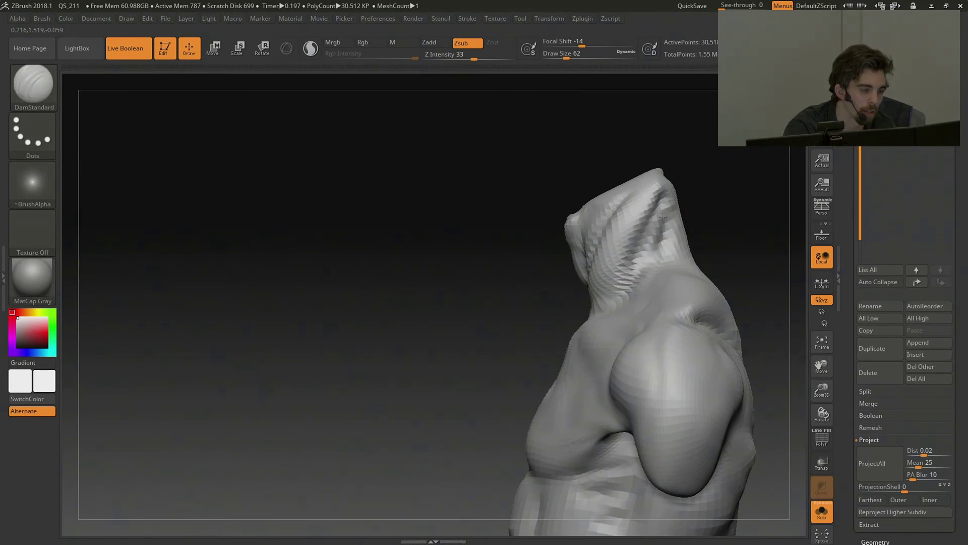
{"action": "left_click_drag", "start_coordinate": [711, 210], "coordinate": [757, 201]}
{"action": "mouse_move", "coordinate": [629, 206]}
{"action": "left_mouse_down"}
{"action": "mouse_move", "coordinate": [608, 249]}
{"action": "mouse_move", "coordinate": [636, 202]}
{"action": "left_mouse_up"}
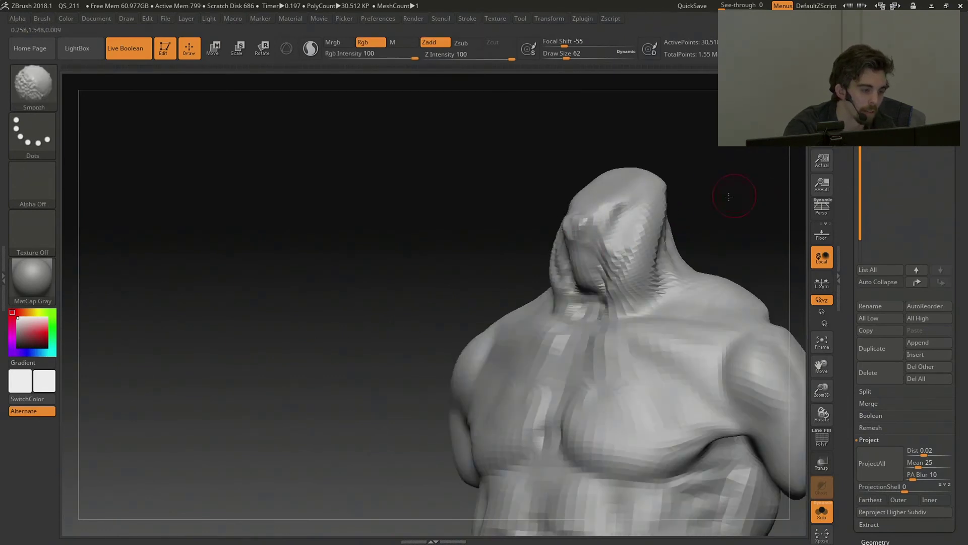
{"action": "left_click_drag", "start_coordinate": [734, 195], "coordinate": [676, 177], "text": "shift"}
{"action": "mouse_move", "coordinate": [611, 109]}
{"action": "left_mouse_down", "text": "shift"}
{"action": "mouse_move", "coordinate": [756, 151]}
{"action": "mouse_move", "coordinate": [737, 248]}
{"action": "left_mouse_up", "text": "shift"}
Reshape the sides of the neck from below with the Move brush at draw size 141.
{"action": "left_click_drag", "start_coordinate": [778, 302], "coordinate": [764, 316], "text": "alt"}
{"action": "key", "text": "b"}
{"action": "key", "text": "m"}
{"action": "key", "text": "v"}
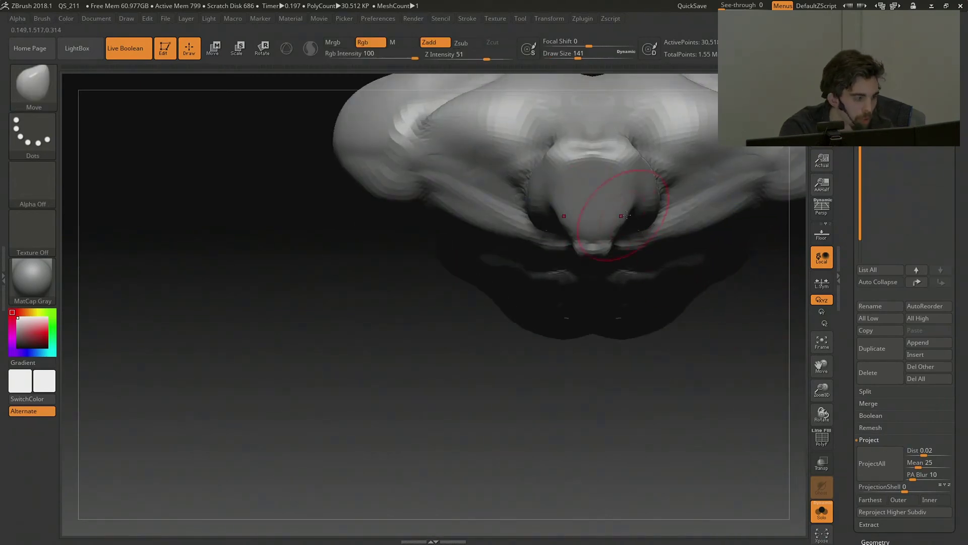
{"action": "mouse_move", "coordinate": [630, 214]}
{"action": "left_mouse_down"}
{"action": "mouse_move", "coordinate": [641, 221]}
{"action": "mouse_move", "coordinate": [655, 185]}
{"action": "mouse_move", "coordinate": [648, 191]}
{"action": "left_mouse_up"}
{"action": "left_click_drag", "start_coordinate": [744, 349], "coordinate": [648, 205]}
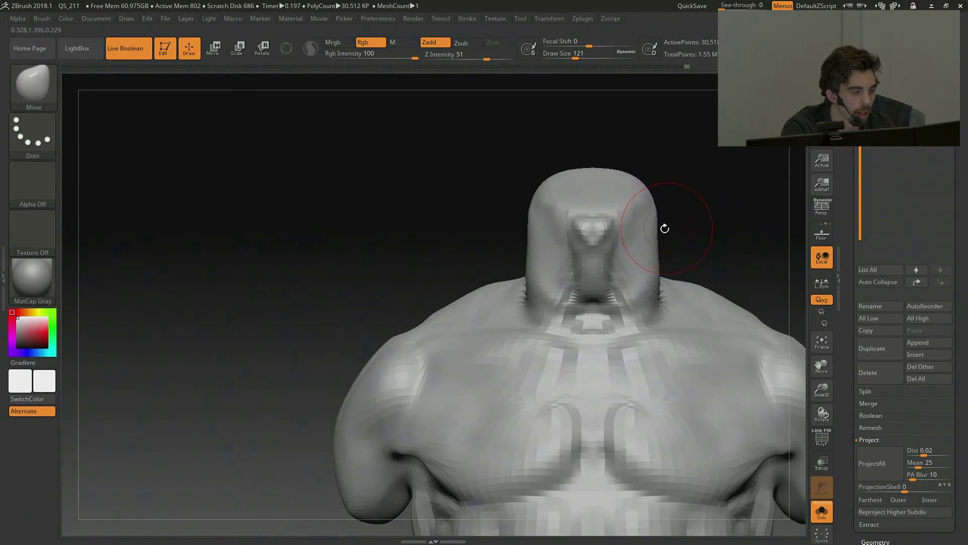
Go back up two subdivision levels and refine the base of the neck with smoothing and ClayTubes at draw size 87.
{"action": "key", "text": "d"}
{"action": "key", "text": "d"}
{"action": "left_click_drag", "start_coordinate": [627, 322], "coordinate": [619, 303], "text": "shift"}
{"action": "left_click_drag", "start_coordinate": [576, 57], "coordinate": [573, 56]}
{"action": "left_click_drag", "start_coordinate": [777, 169], "coordinate": [724, 164]}
{"action": "key", "text": "b"}
{"action": "key", "text": "c"}
{"action": "key", "text": "t"}
{"action": "left_click_drag", "start_coordinate": [724, 207], "coordinate": [761, 217], "text": "shift"}
Carve creases where the neck muscles meet the collarbones with DamStandard at draw size 87.
{"action": "key", "text": "b"}
{"action": "key", "text": "d"}
{"action": "key", "text": "s"}
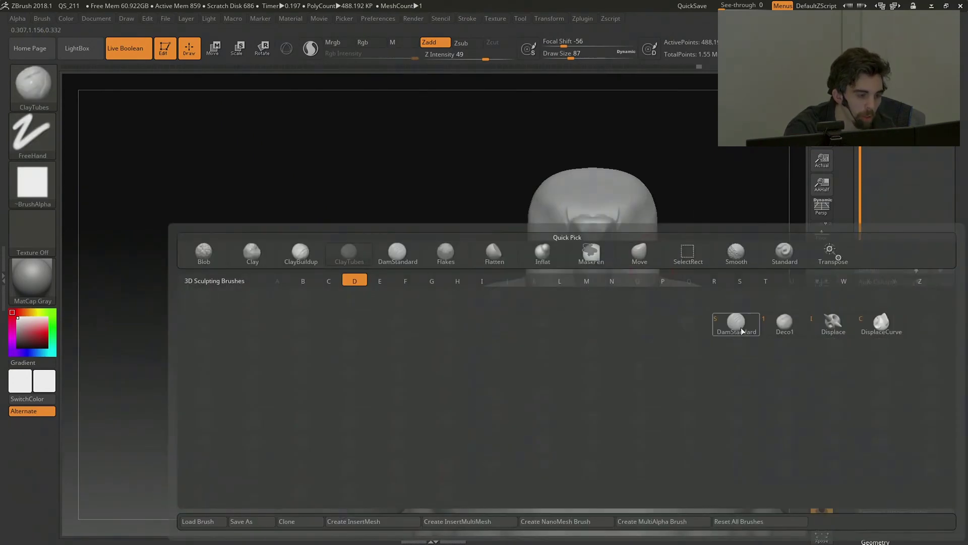
{"action": "left_click_drag", "start_coordinate": [618, 342], "coordinate": [649, 303]}
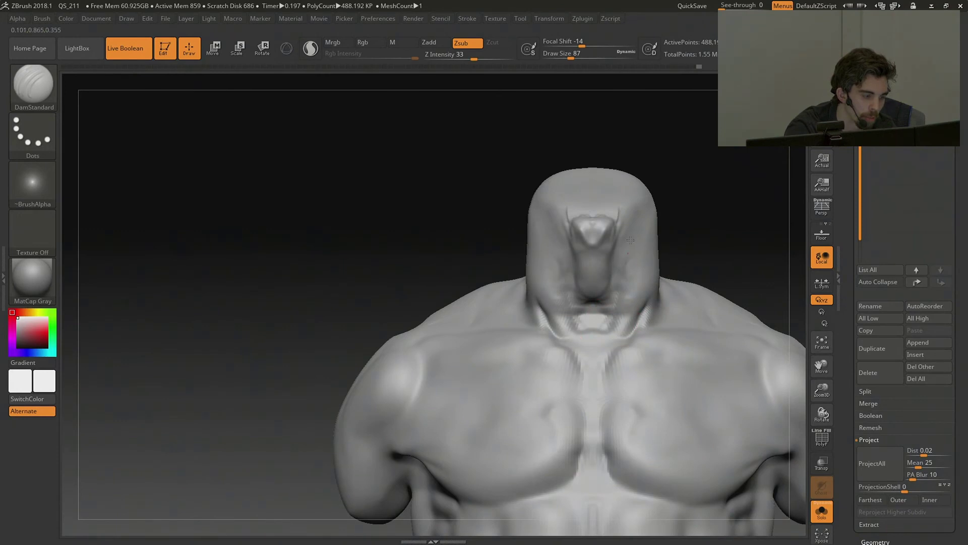
Run ClayTubes strokes down the neck muscles to the pit of the neck and smooth them.
{"action": "key", "text": "ctrl"}
{"action": "left_click_drag", "start_coordinate": [644, 260], "coordinate": [620, 325]}
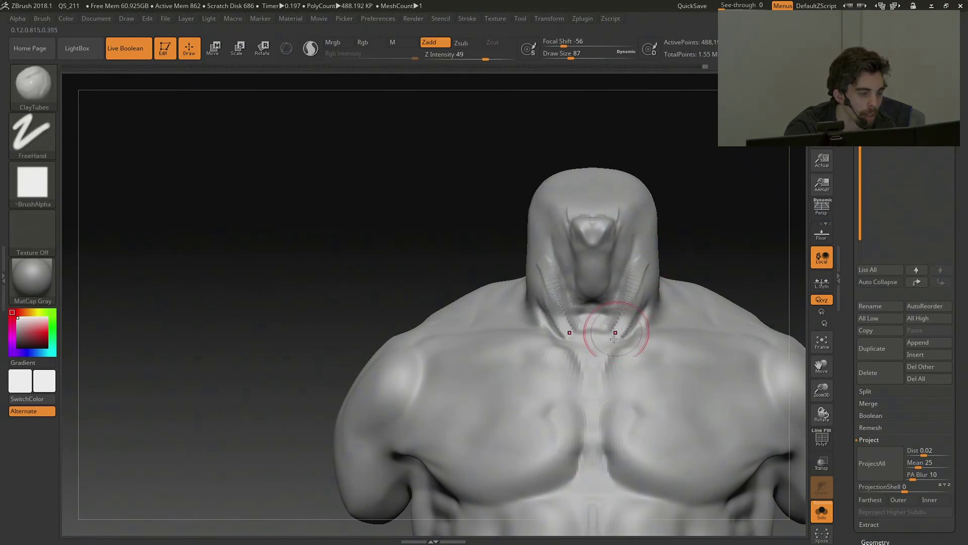
{"action": "left_click_drag", "start_coordinate": [647, 229], "coordinate": [640, 258], "text": "shift"}
{"action": "mouse_move", "coordinate": [623, 329]}
{"action": "right_mouse_down"}
{"action": "mouse_move", "coordinate": [722, 207]}
{"action": "mouse_move", "coordinate": [767, 180]}
{"action": "right_mouse_up"}
{"action": "right_click_drag", "start_coordinate": [691, 271], "coordinate": [726, 246]}
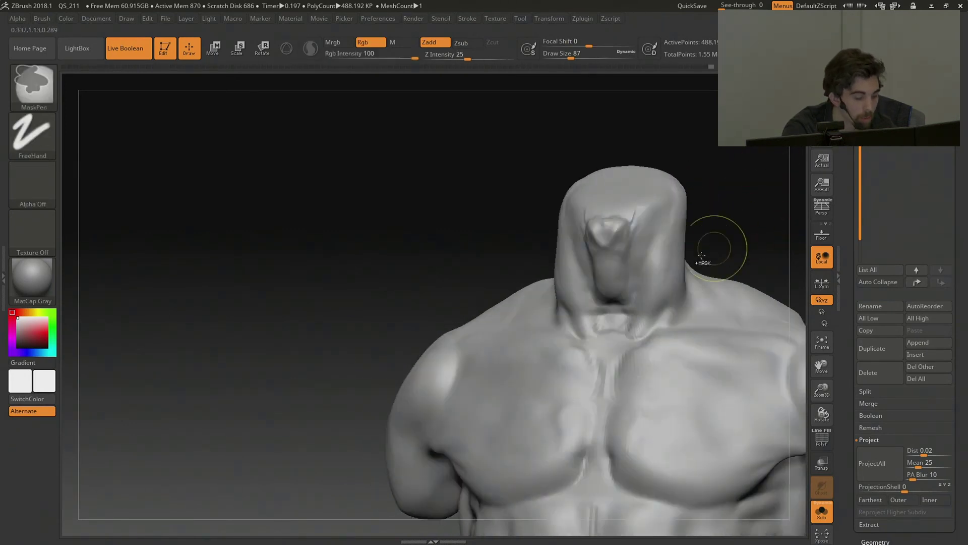
Clear the canvas, redraw the torso on it, and return to Edit mode.
{"action": "key", "text": "ctrl+f"}
{"action": "key", "text": "ctrl+z"}
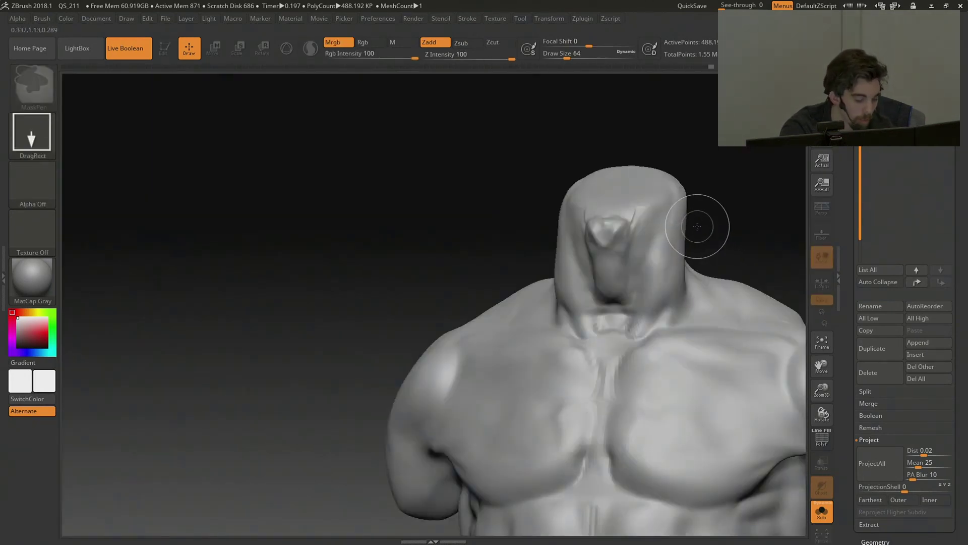
{"action": "key", "text": "ctrl+n"}
{"action": "left_click_drag", "start_coordinate": [717, 235], "coordinate": [454, 222]}
{"action": "left_click", "coordinate": [168, 59]}
{"action": "mouse_move", "coordinate": [249, 222]}
{"action": "left_mouse_down"}
{"action": "mouse_move", "coordinate": [294, 166]}
{"action": "mouse_move", "coordinate": [570, 274]}
{"action": "mouse_move", "coordinate": [560, 286]}
{"action": "left_mouse_up"}
{"action": "right_click_drag", "start_coordinate": [560, 286], "coordinate": [565, 188]}
{"action": "right_click_drag", "start_coordinate": [565, 188], "coordinate": [652, 270]}
{"action": "right_click_drag", "start_coordinate": [652, 270], "coordinate": [645, 308], "text": "ctrl"}
{"action": "key", "text": "ctrl"}
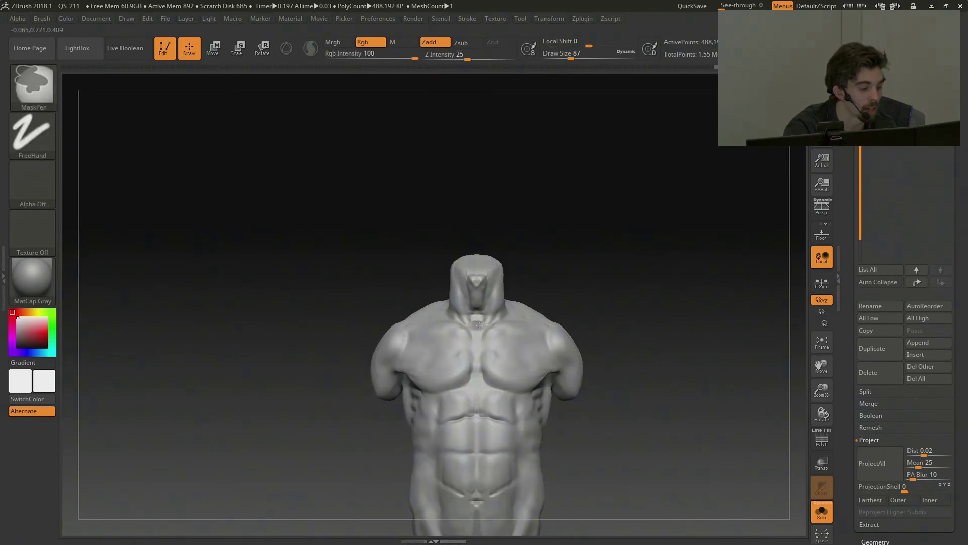
Drop two subdivision levels, smooth the shoulder area, and step back up one level.
{"action": "right_click_drag", "start_coordinate": [506, 303], "coordinate": [508, 271]}
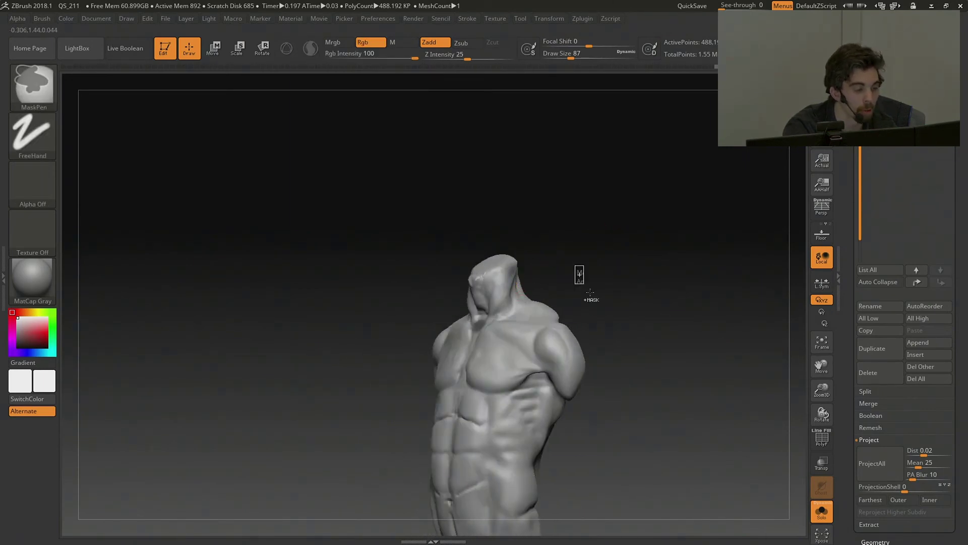
{"action": "mouse_move", "coordinate": [627, 280]}
{"action": "right_mouse_down"}
{"action": "mouse_move", "coordinate": [651, 275]}
{"action": "mouse_move", "coordinate": [585, 334]}
{"action": "right_mouse_up"}
{"action": "key", "text": "shift+d"}
{"action": "key", "text": "shift+d"}
{"action": "mouse_move", "coordinate": [548, 347]}
{"action": "left_mouse_down", "text": "shift"}
{"action": "mouse_move", "coordinate": [524, 356]}
{"action": "mouse_move", "coordinate": [528, 365]}
{"action": "left_mouse_up", "text": "shift"}
{"action": "key", "text": "d"}
Lay ClayTubes strokes in the hollow between neck and collarbone and blend them by smoothing.
{"action": "right_click_drag", "start_coordinate": [726, 272], "coordinate": [604, 304]}
{"action": "left_click_drag", "start_coordinate": [507, 323], "coordinate": [501, 338], "text": "shift"}
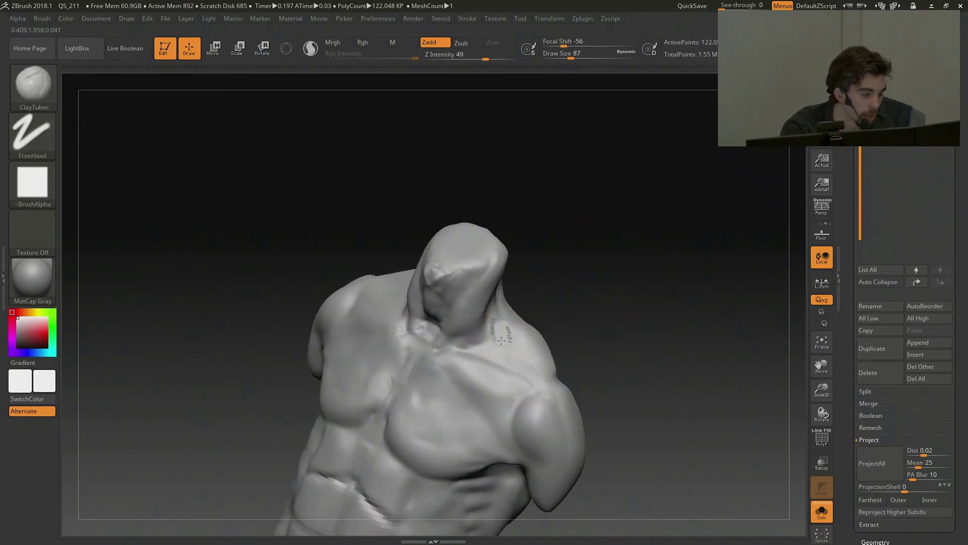
{"action": "right_click_drag", "start_coordinate": [500, 343], "coordinate": [502, 287]}
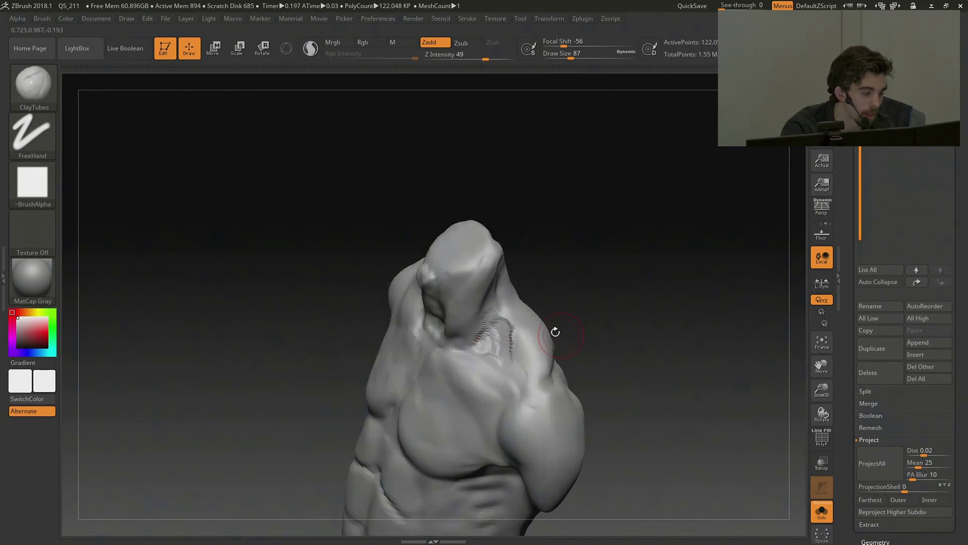
{"action": "left_click_drag", "start_coordinate": [511, 291], "coordinate": [509, 300], "text": "shift"}
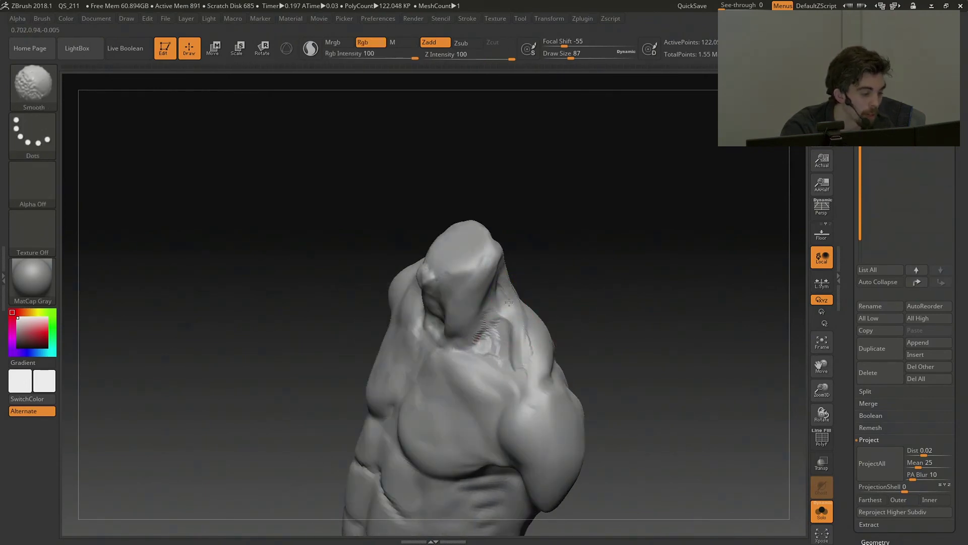
Define the trapezius edge down the side of the neck with DamStandard at draw size 87 and smooth the transition.
{"action": "key", "text": "b"}
{"action": "key", "text": "d"}
{"action": "key", "text": "s"}
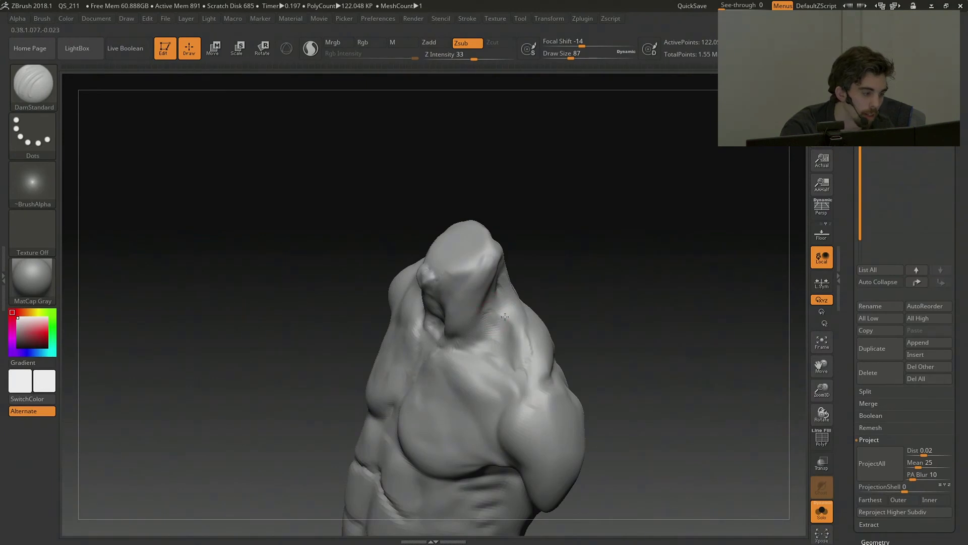
{"action": "left_click_drag", "start_coordinate": [499, 325], "coordinate": [525, 361], "text": "shift"}
{"action": "mouse_move", "coordinate": [633, 302]}
{"action": "left_mouse_down"}
{"action": "mouse_move", "coordinate": [532, 290]}
{"action": "mouse_move", "coordinate": [506, 268]}
{"action": "mouse_move", "coordinate": [506, 253]}
{"action": "left_mouse_up"}
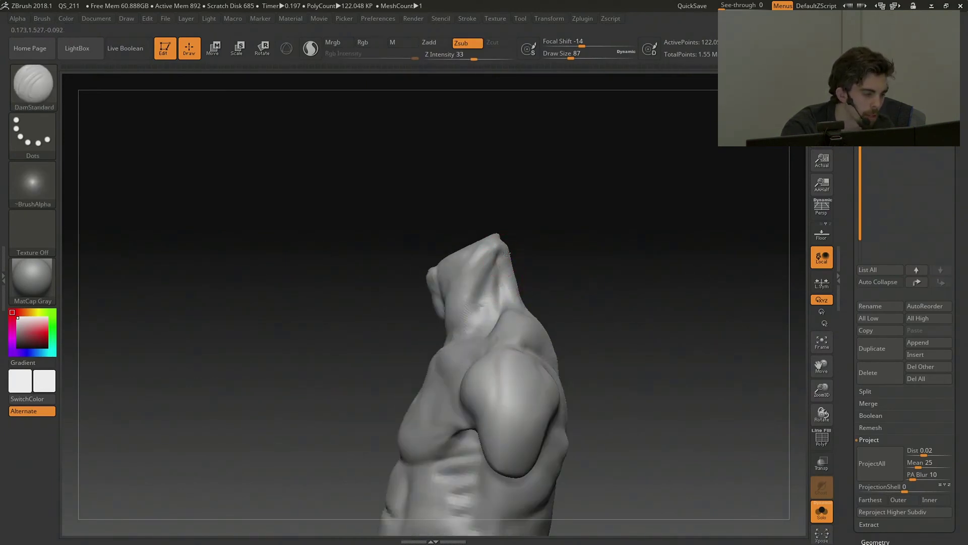
{"action": "left_click_drag", "start_coordinate": [508, 316], "coordinate": [510, 279], "text": "shift"}
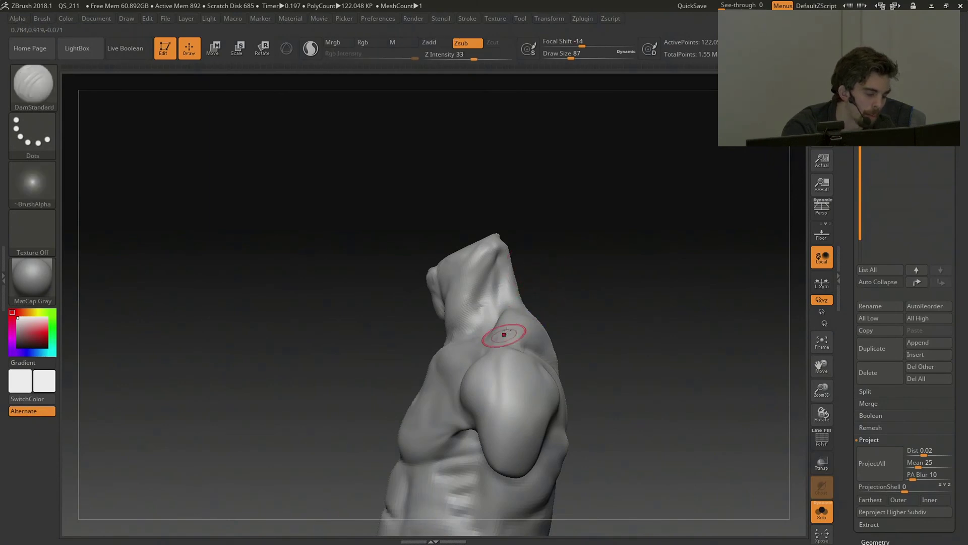
Smooth the area between neck and shoulder and the side of the torso.
{"action": "right_click_drag", "start_coordinate": [602, 294], "coordinate": [561, 259]}
{"action": "left_click_drag", "start_coordinate": [538, 253], "coordinate": [544, 299], "text": "shift"}
{"action": "left_click_drag", "start_coordinate": [613, 299], "coordinate": [627, 240], "text": "alt"}
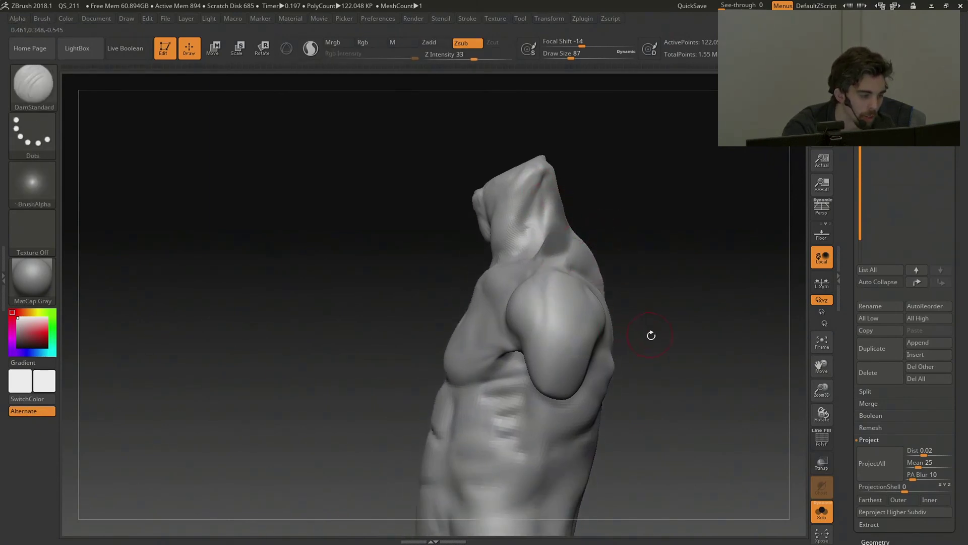
{"action": "right_click_drag", "start_coordinate": [650, 333], "coordinate": [671, 228], "text": "alt"}
{"action": "mouse_move", "coordinate": [611, 397]}
{"action": "left_mouse_down", "text": "shift"}
{"action": "mouse_move", "coordinate": [607, 418]}
{"action": "mouse_move", "coordinate": [588, 323]}
{"action": "mouse_move", "coordinate": [590, 260]}
{"action": "left_mouse_up", "text": "shift"}
{"action": "right_click_drag", "start_coordinate": [686, 311], "coordinate": [678, 194]}
{"action": "left_click_drag", "start_coordinate": [604, 285], "coordinate": [697, 238], "text": "ctrl"}
{"action": "left_click_drag", "start_coordinate": [617, 329], "coordinate": [705, 284], "text": "ctrl"}
{"action": "left_click_drag", "start_coordinate": [624, 245], "coordinate": [688, 209], "text": "ctrl"}
{"action": "right_click_drag", "start_coordinate": [781, 249], "coordinate": [696, 361], "text": "alt"}
{"action": "left_click_drag", "start_coordinate": [537, 249], "coordinate": [602, 239], "text": "ctrl"}
{"action": "left_click_drag", "start_coordinate": [559, 204], "coordinate": [650, 208], "text": "ctrl"}
{"action": "left_click_drag", "start_coordinate": [748, 271], "coordinate": [759, 287], "text": "ctrl"}
Reshape the chest profile and the back muscle behind the arm with the Move brush at draw size 145.
{"action": "mouse_move", "coordinate": [756, 290]}
{"action": "right_mouse_down"}
{"action": "mouse_move", "coordinate": [741, 322]}
{"action": "mouse_move", "coordinate": [726, 287]}
{"action": "right_mouse_up"}
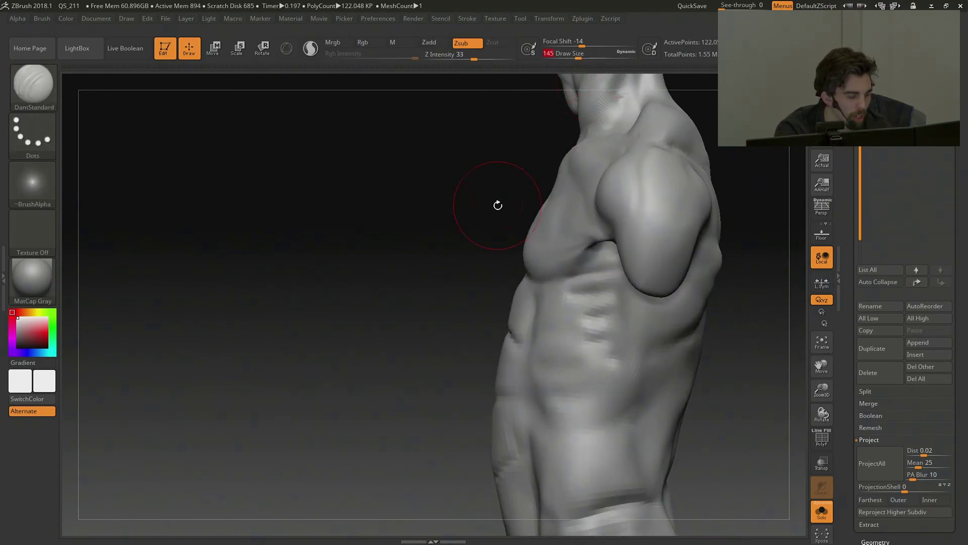
{"action": "key", "text": "b"}
{"action": "key", "text": "m"}
{"action": "key", "text": "v"}
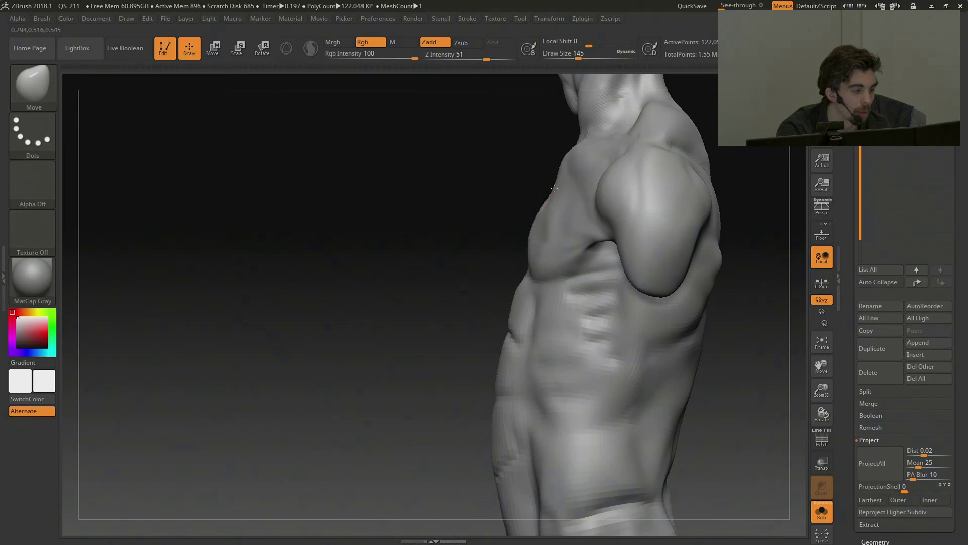
{"action": "key", "text": "shift"}
{"action": "left_click_drag", "start_coordinate": [688, 268], "coordinate": [696, 266]}
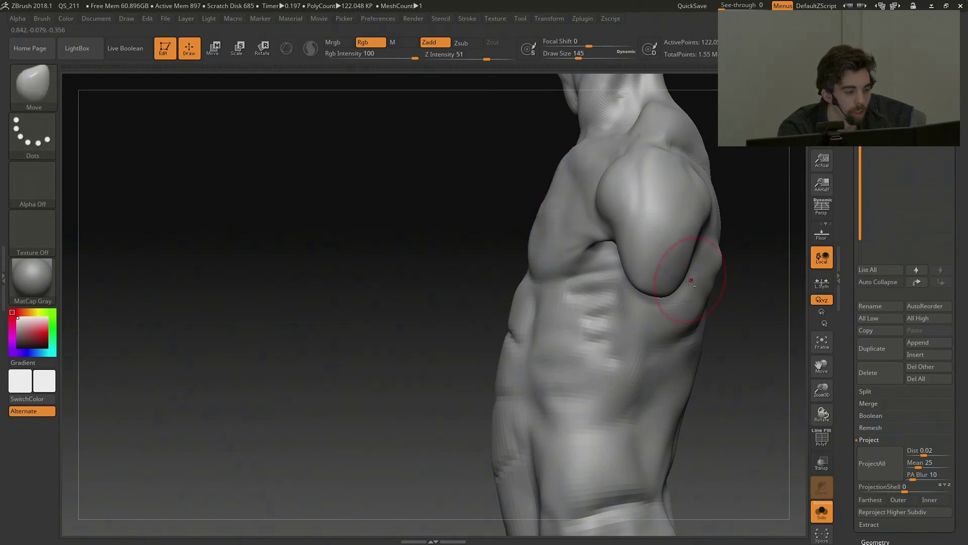
Return the torso to its highest subdivision level and review its proportions from the back and front.
{"action": "left_click_drag", "start_coordinate": [782, 278], "coordinate": [711, 247], "text": "alt"}
{"action": "left_click_drag", "start_coordinate": [778, 311], "coordinate": [694, 323], "text": "alt"}
{"action": "key", "text": "d"}
{"action": "key", "text": "shift"}
{"action": "mouse_move", "coordinate": [712, 223]}
{"action": "left_mouse_down", "text": "alt"}
{"action": "mouse_move", "coordinate": [722, 263]}
{"action": "mouse_move", "coordinate": [679, 239]}
{"action": "left_mouse_up", "text": "alt"}
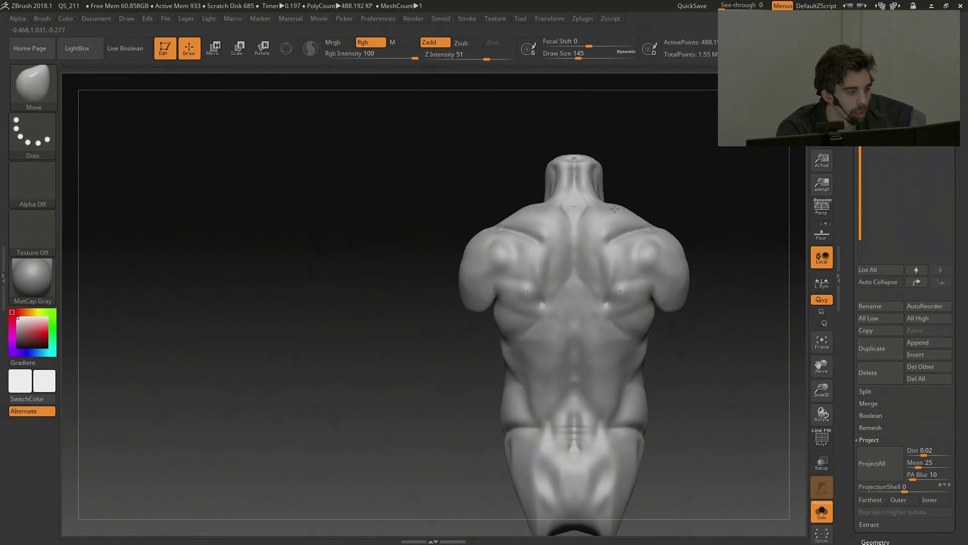
{"action": "key", "text": "shift"}
{"action": "mouse_move", "coordinate": [699, 328]}
{"action": "left_mouse_down", "text": "alt"}
{"action": "mouse_move", "coordinate": [668, 279]}
{"action": "mouse_move", "coordinate": [798, 266]}
{"action": "left_mouse_up", "text": "alt"}
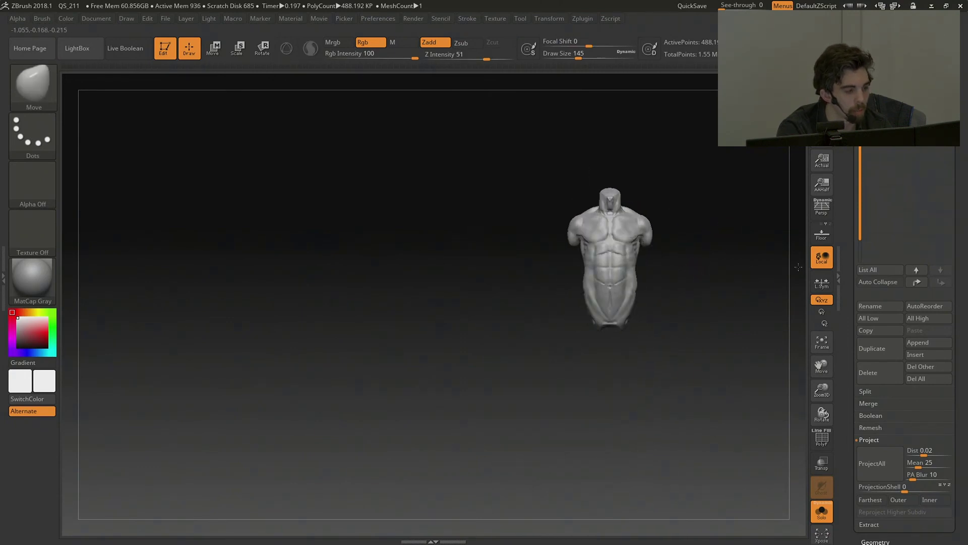
{"action": "left_click_drag", "start_coordinate": [704, 287], "coordinate": [712, 328], "text": "alt"}
{"action": "key", "text": "shift"}
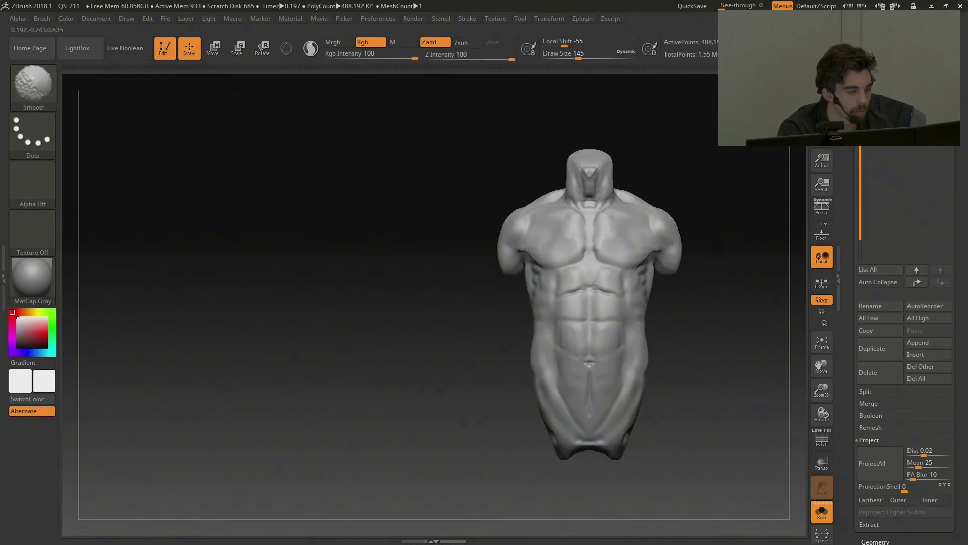